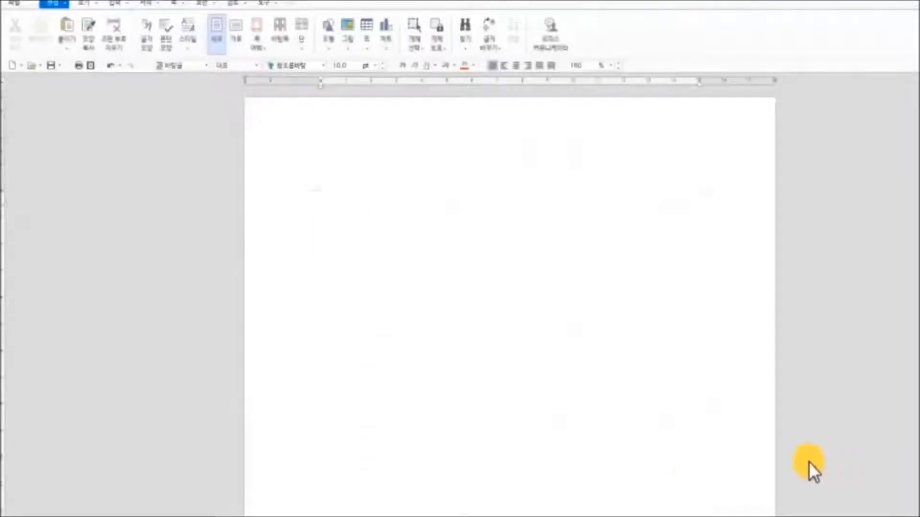
Examine the blank page's margins and printable area in the print preview, then return to editing
left_click(588, 395)
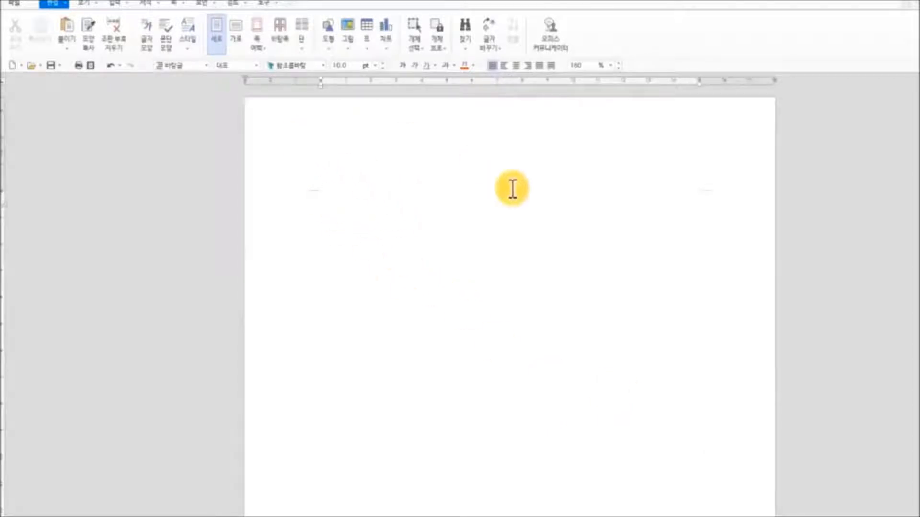
left_click(92, 65)
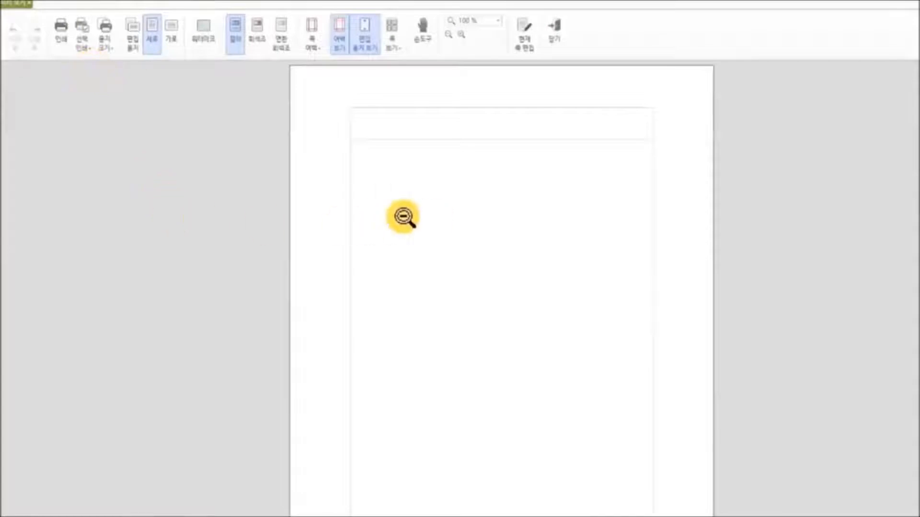
left_click(364, 155)
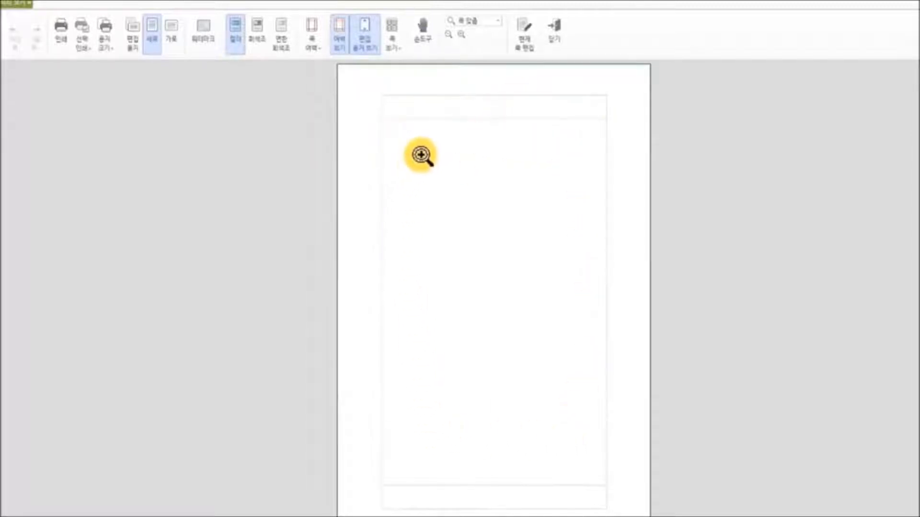
left_click(411, 142)
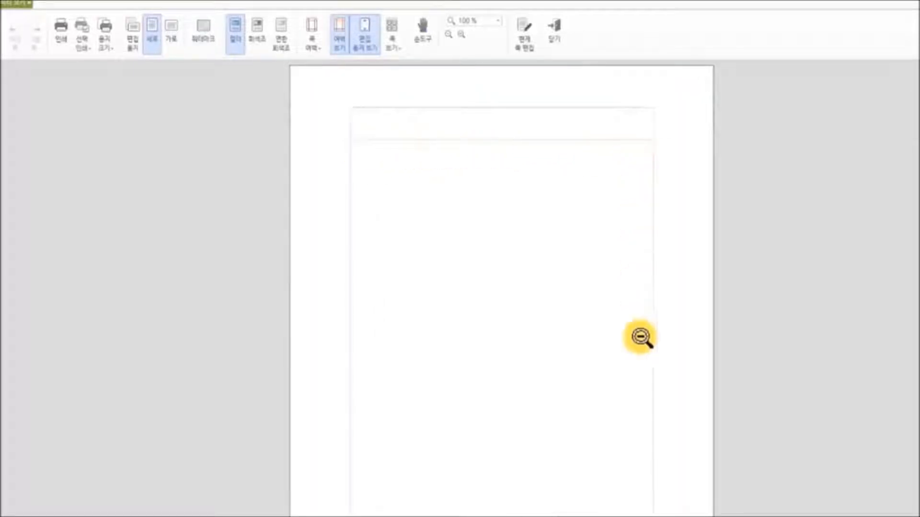
scroll(564, 281, "down", 3)
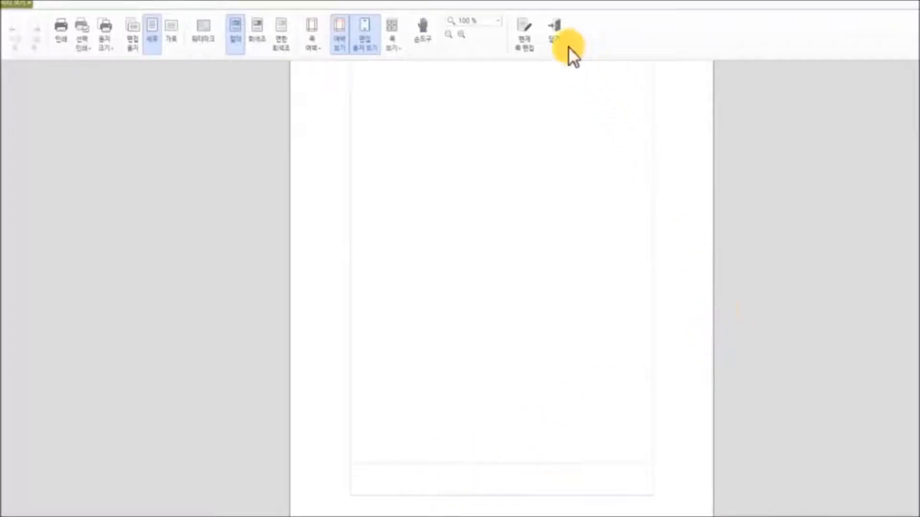
left_click(555, 30)
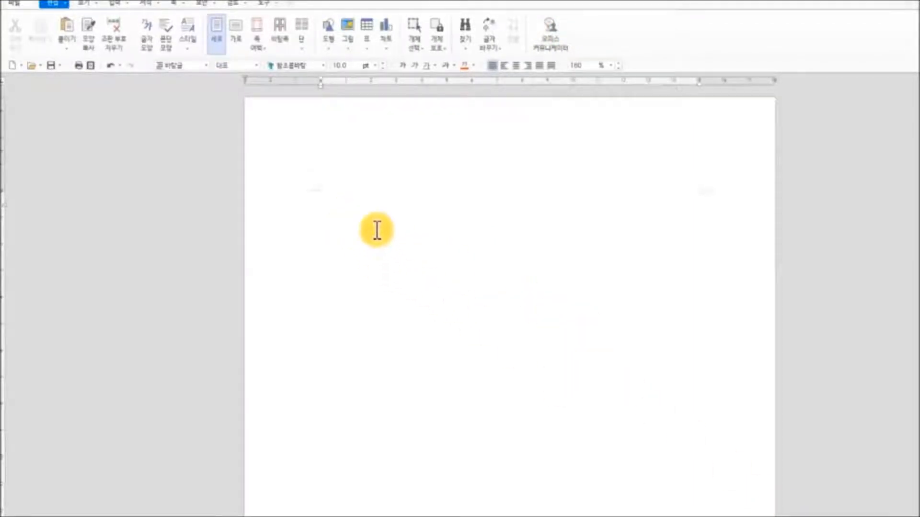
Enter the title "강 의 시 간 표" on the first line and centre it
type("기")
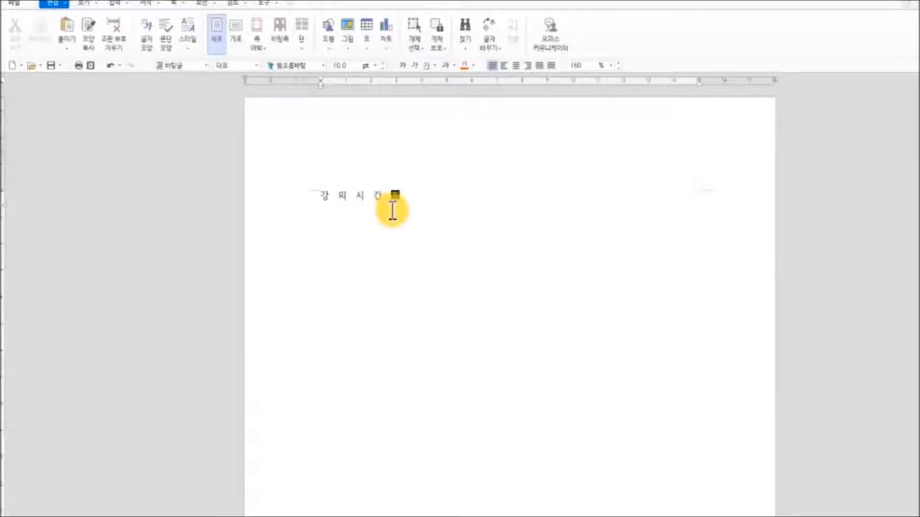
left_click_drag(322, 197, 414, 198)
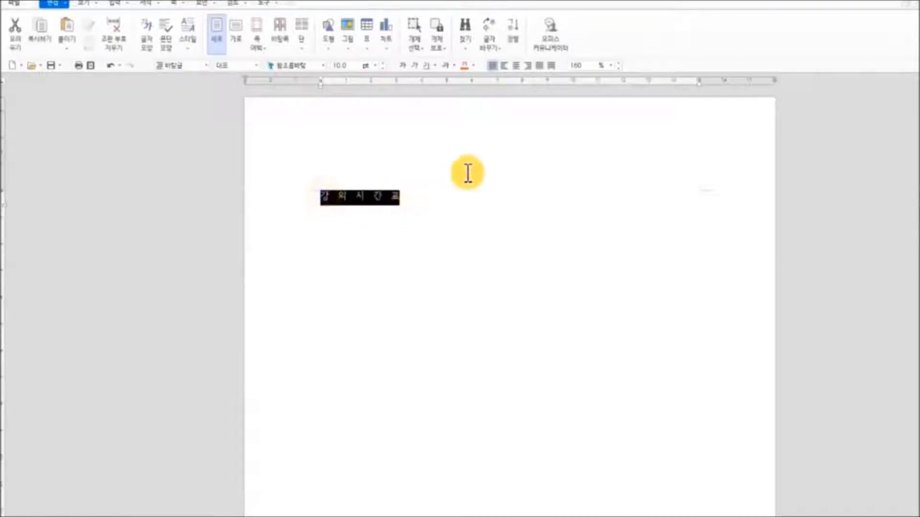
left_click(516, 65)
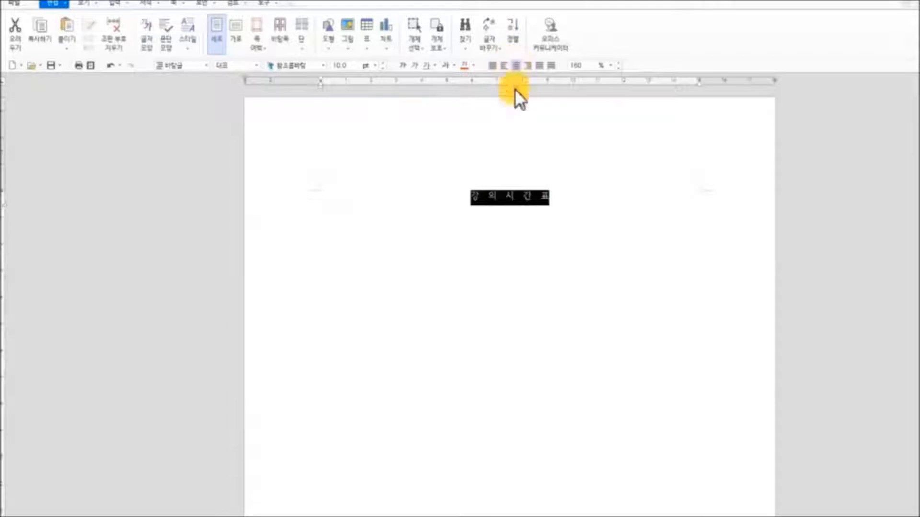
Set the title to 24 pt in the font 한컴 윤고딕 250 and start a new line below it
left_click(373, 65)
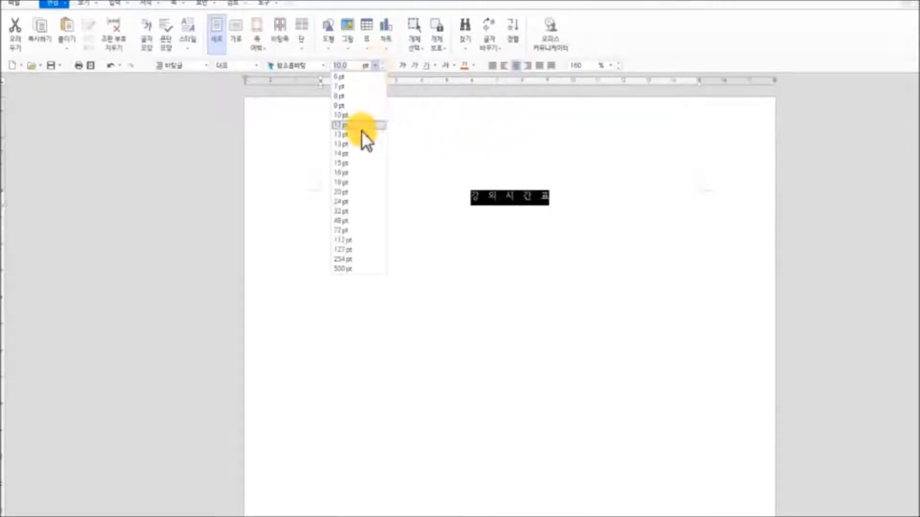
left_click(357, 201)
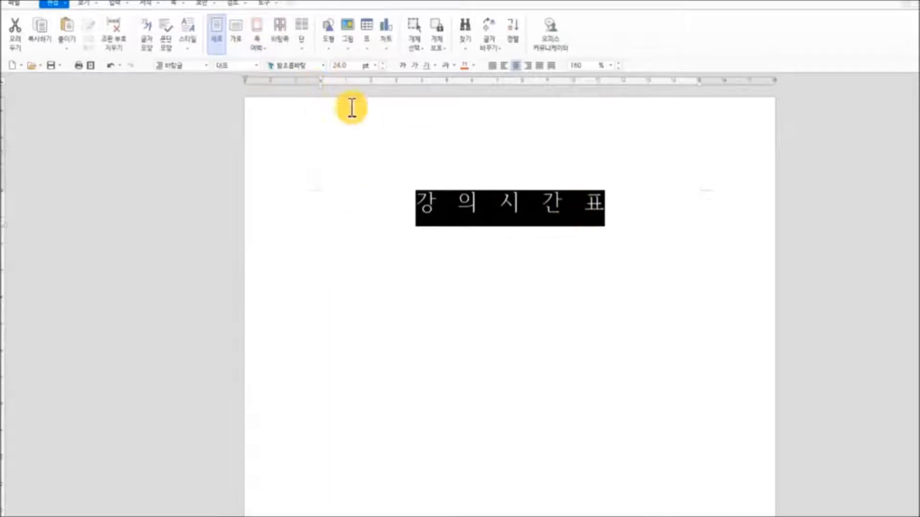
left_click(323, 67)
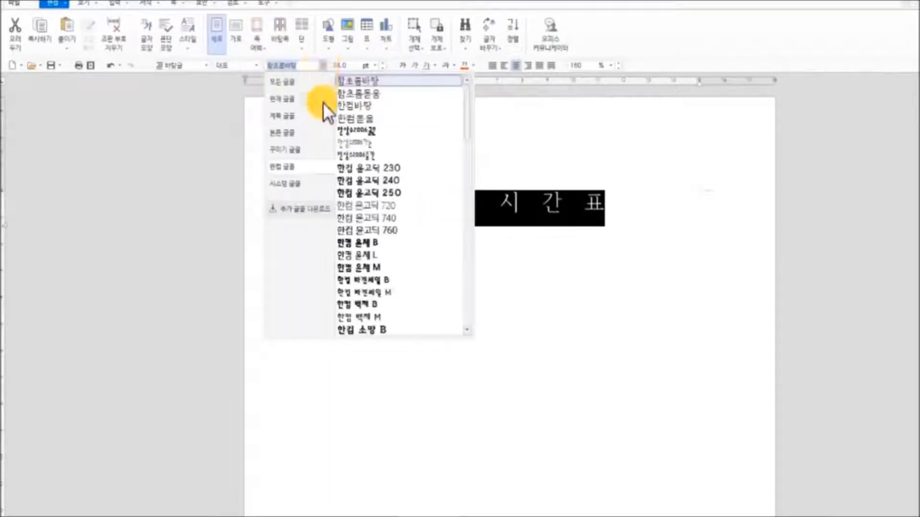
left_click(375, 196)
left_click(617, 208)
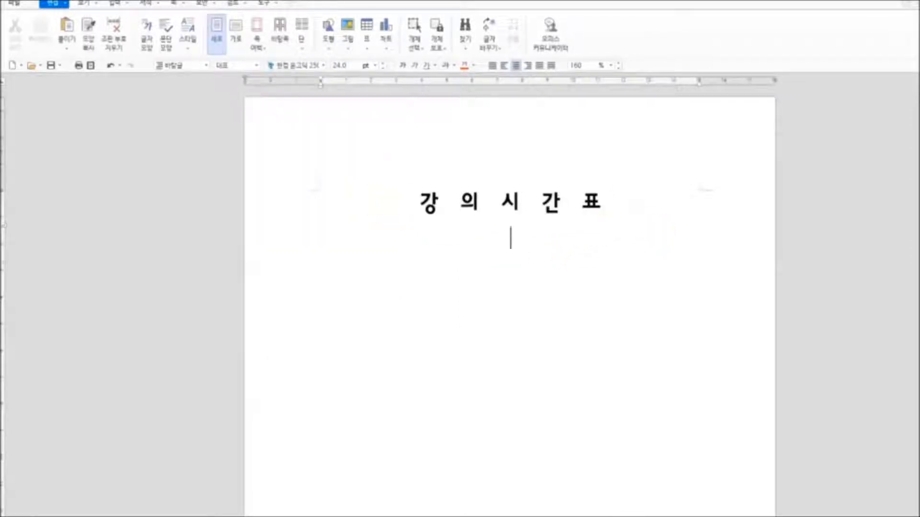
Justify the line below the title and insert a table with 31 rows and 7 columns there
left_click(489, 65)
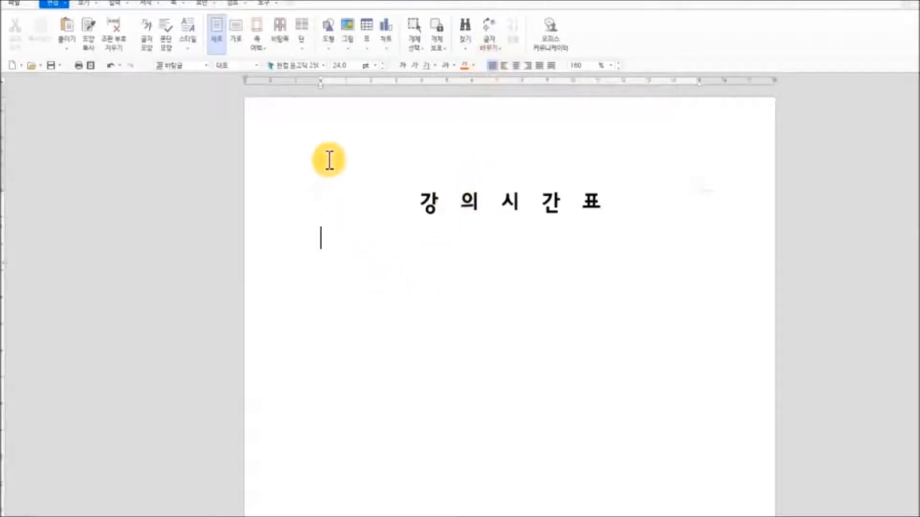
left_click(367, 48)
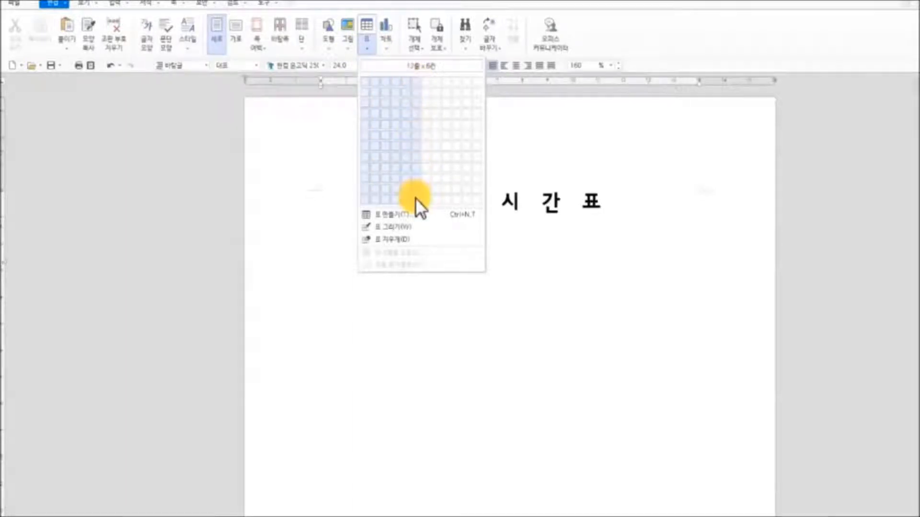
left_click(413, 215)
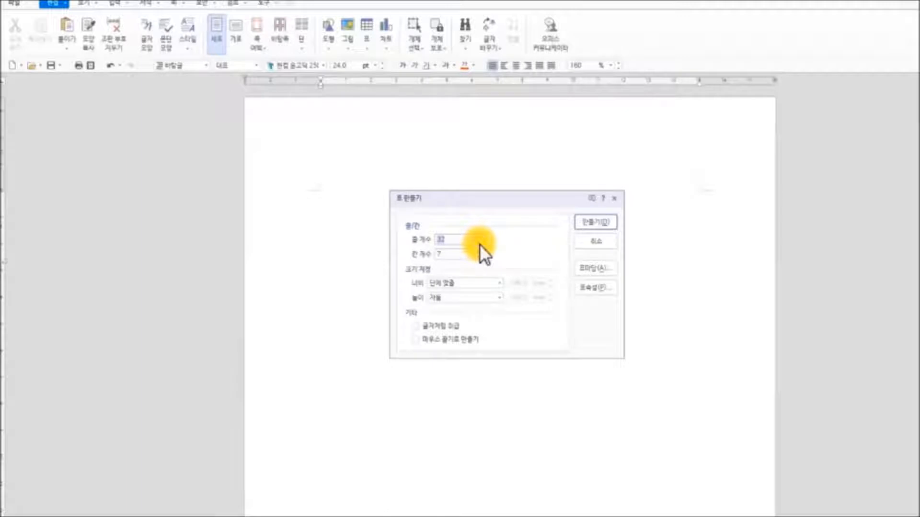
left_click(598, 224)
Check how the new table fits on the whole page in the print preview, then return to editing
scroll(676, 334, "down", 10)
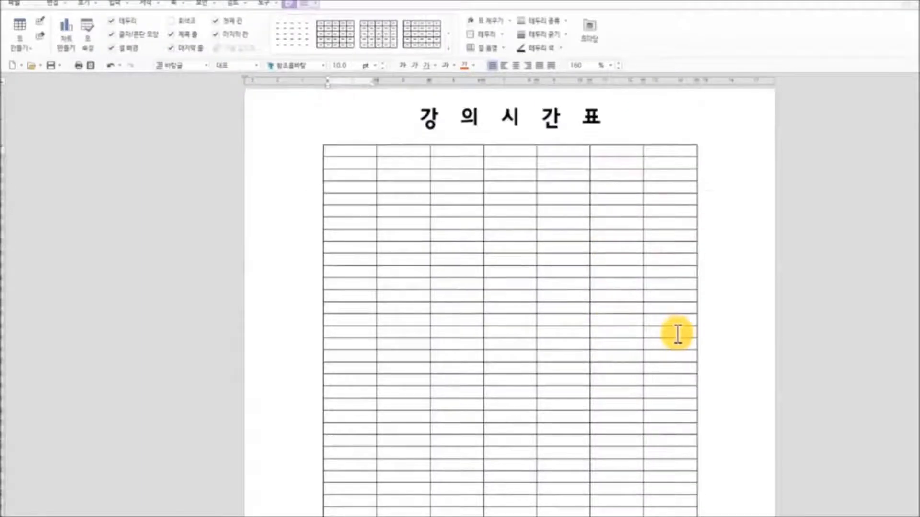
scroll(674, 335, "up", 8)
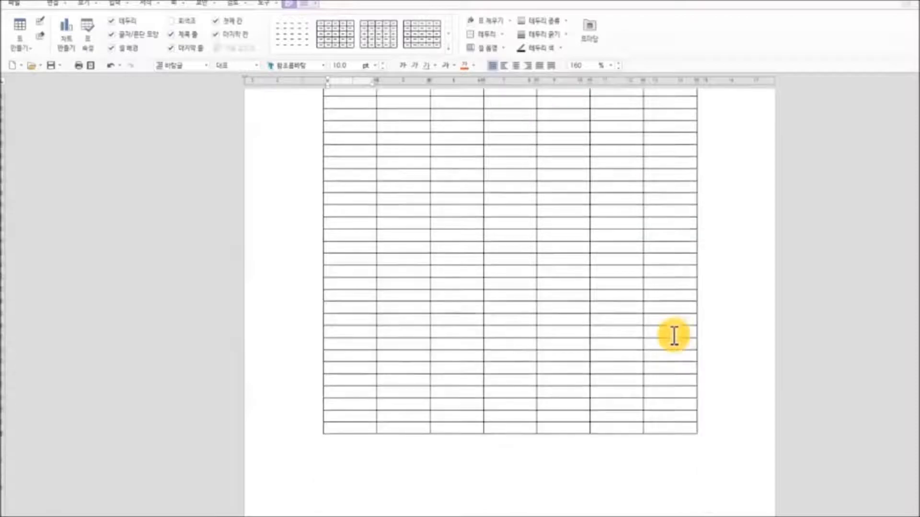
left_click(90, 67)
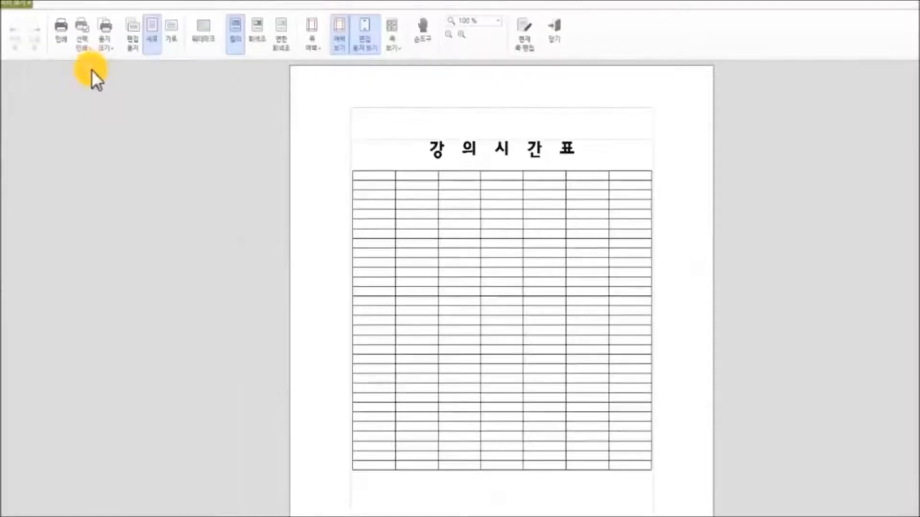
left_click(375, 269)
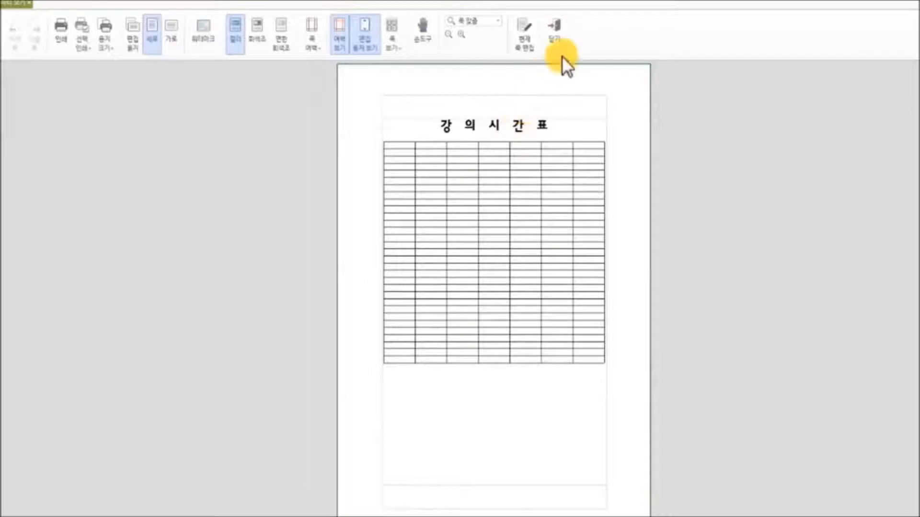
left_click(558, 39)
Try to extend the table to the page bottom by stretching its last row, and undo the stretch
scroll(550, 298, "down", 3)
scroll(549, 298, "down", 3)
scroll(503, 394, "down", 3)
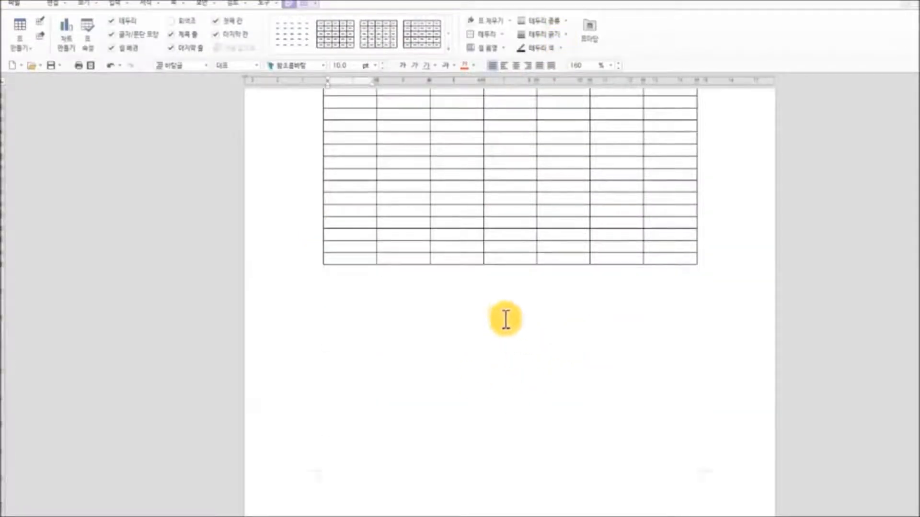
left_click_drag(496, 263, 487, 429)
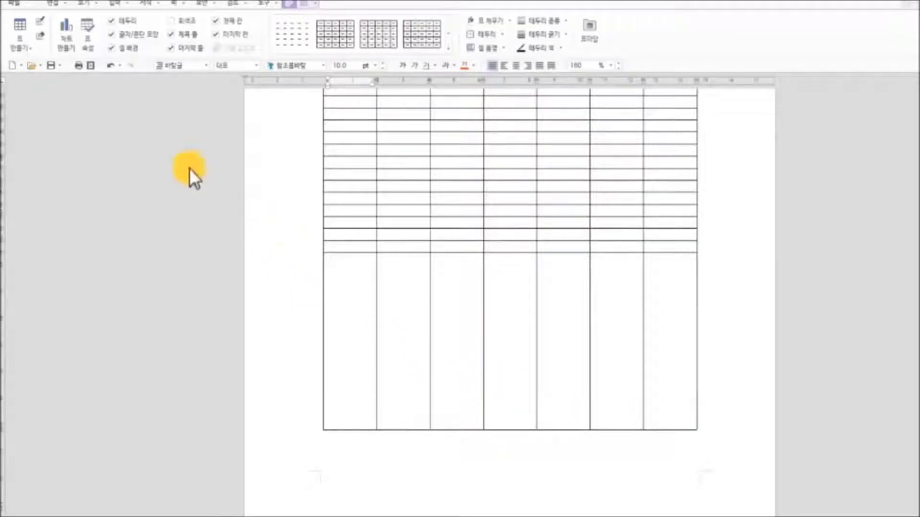
left_click(109, 65)
Stretch the whole table evenly down to near the page's bottom margin and deselect it
scroll(596, 345, "down", 2)
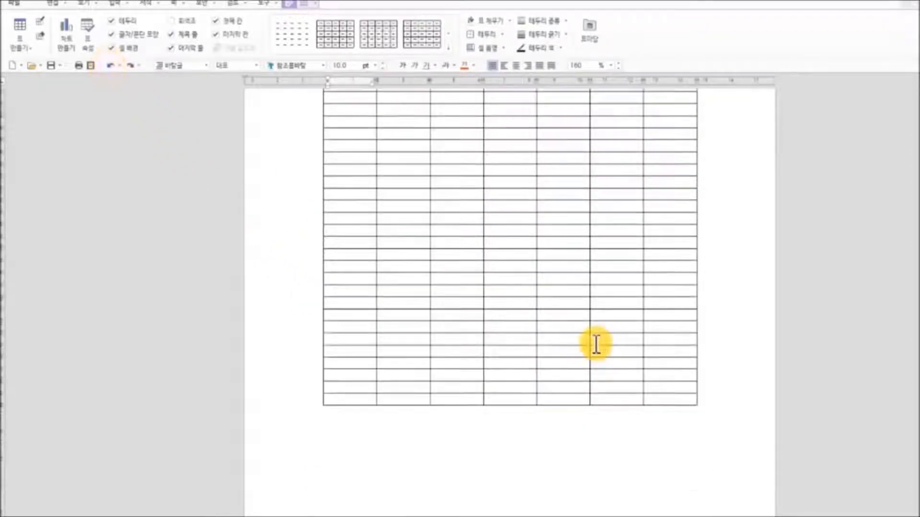
left_click(524, 324)
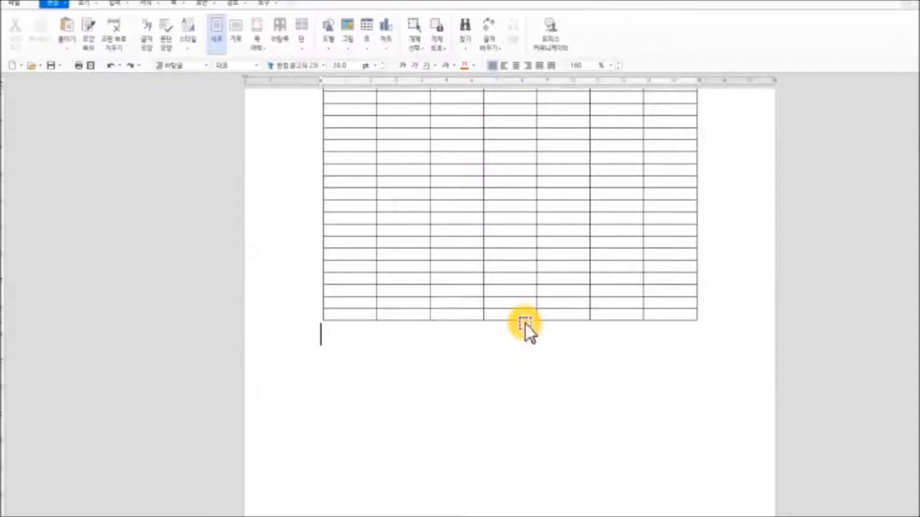
left_click(525, 323)
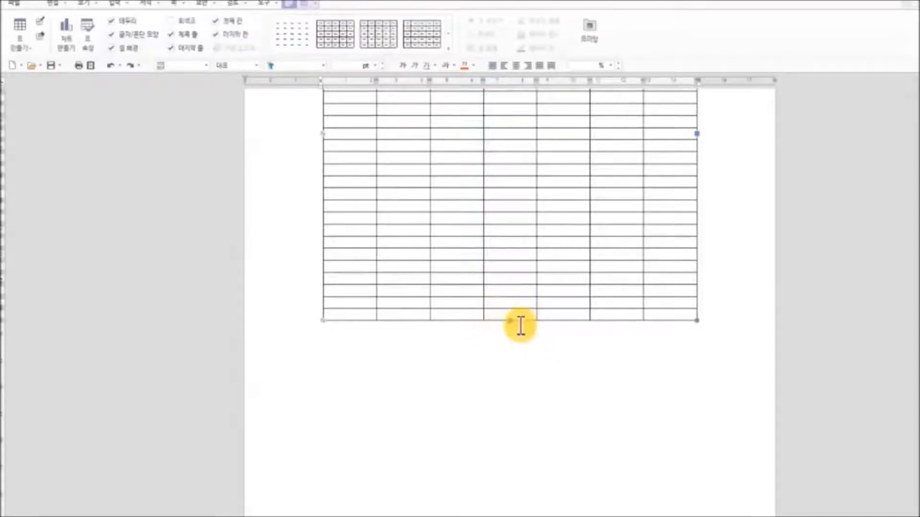
left_click_drag(511, 322, 493, 498)
scroll(763, 416, "up", 6)
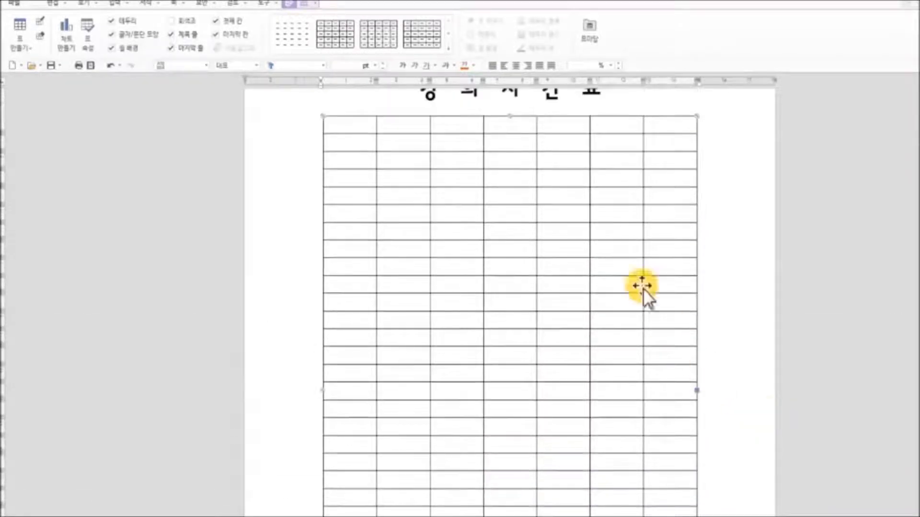
scroll(614, 395, "down", 5)
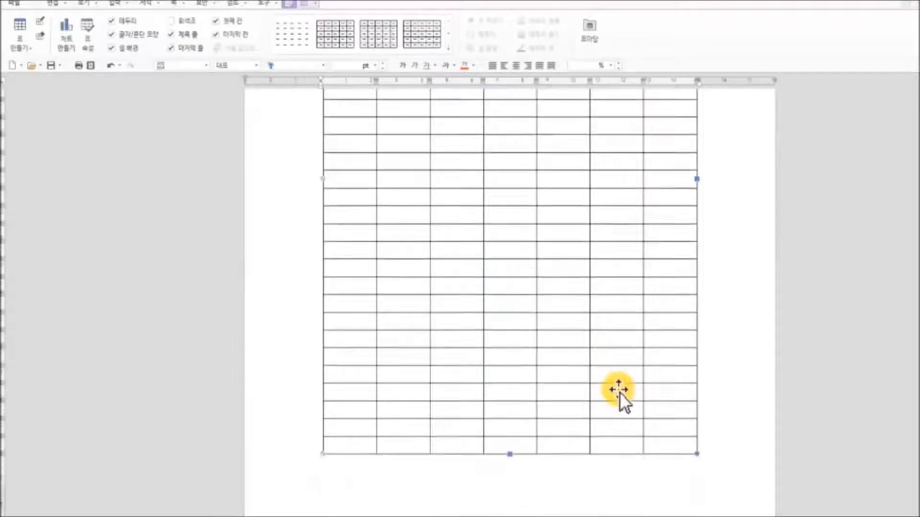
scroll(725, 394, "up", 5)
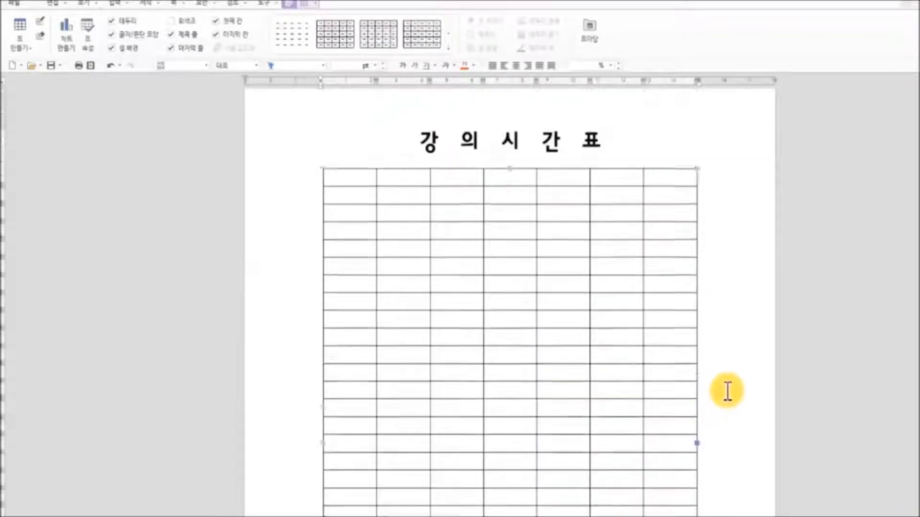
left_click(753, 365)
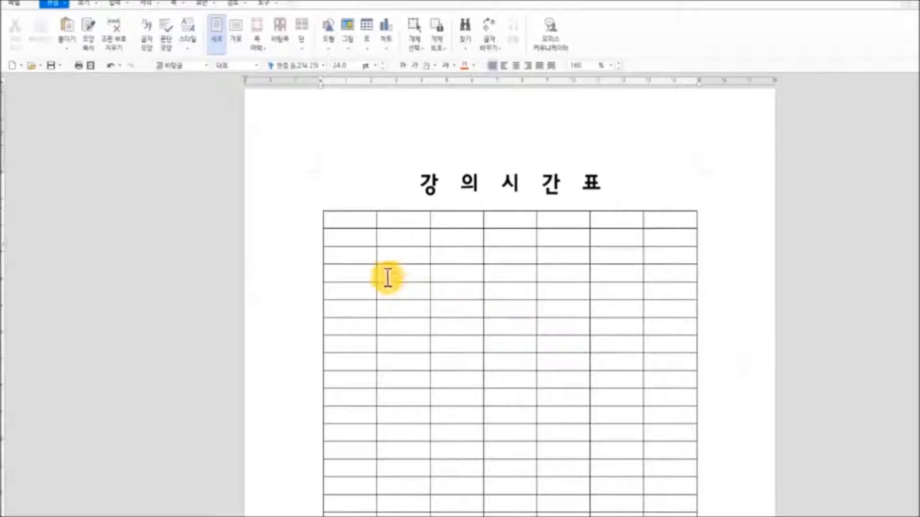
Merge the first two cells of the table's top row and make that row slightly taller
left_click_drag(353, 221, 395, 221)
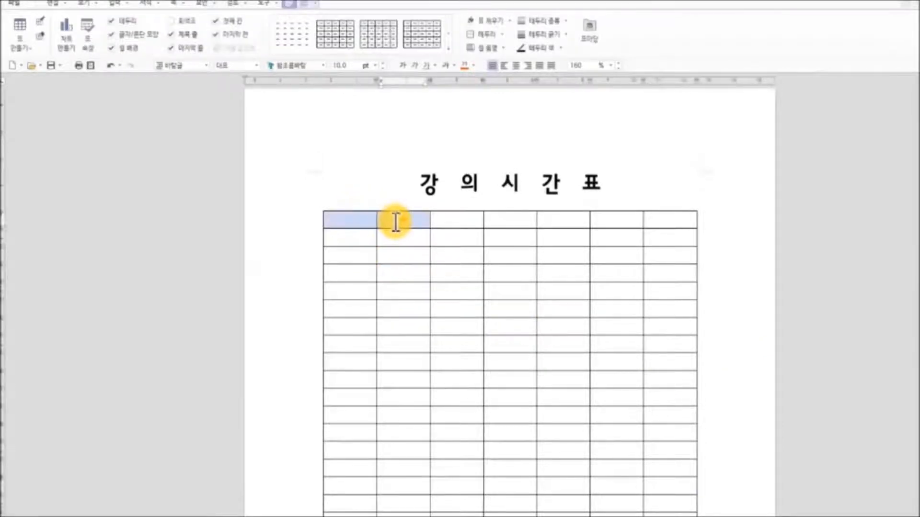
right_click(396, 223)
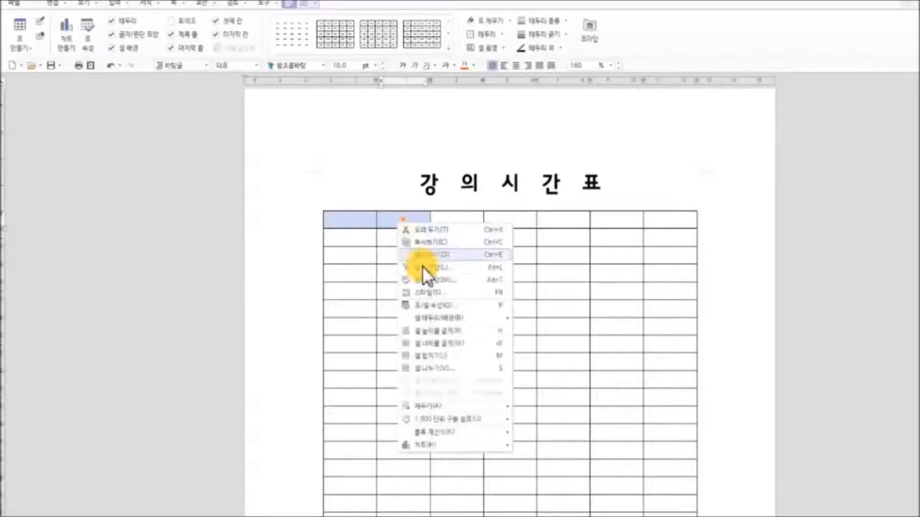
left_click(448, 358)
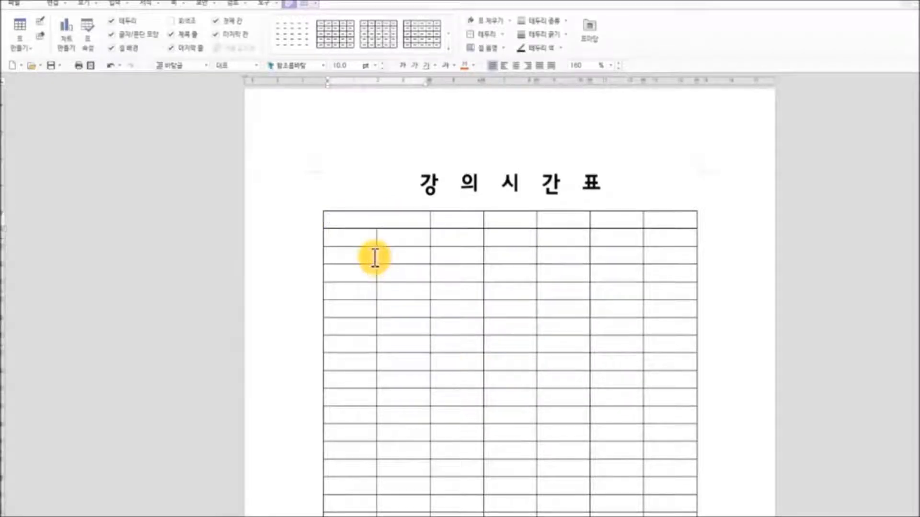
left_click_drag(452, 228, 455, 235)
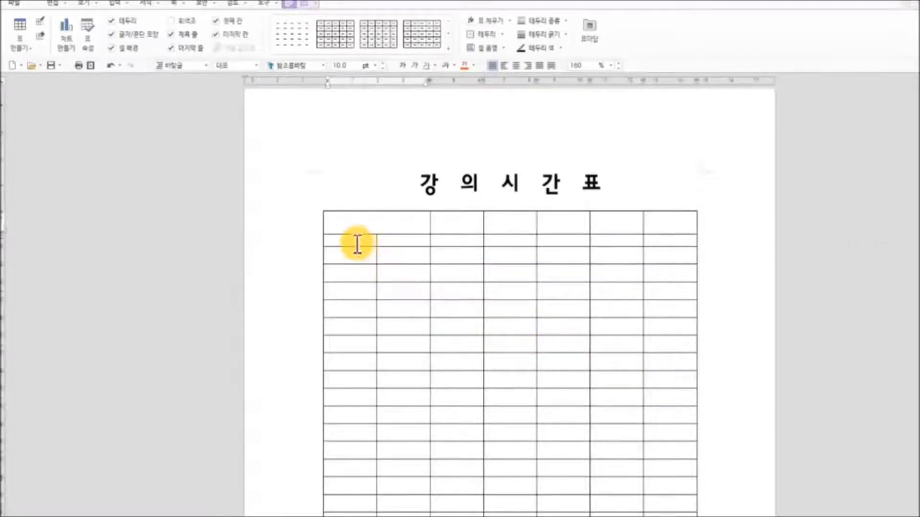
left_click_drag(355, 243, 668, 271)
left_click(591, 278)
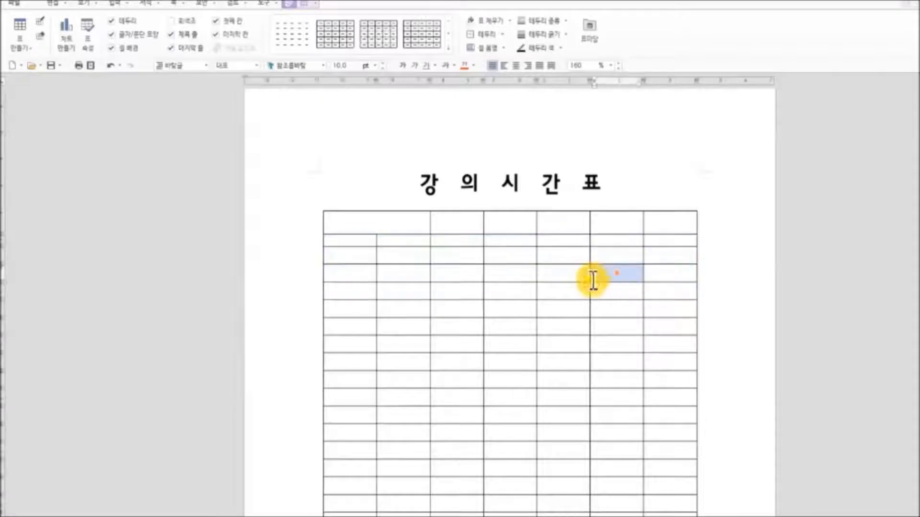
left_click_drag(358, 239, 657, 238)
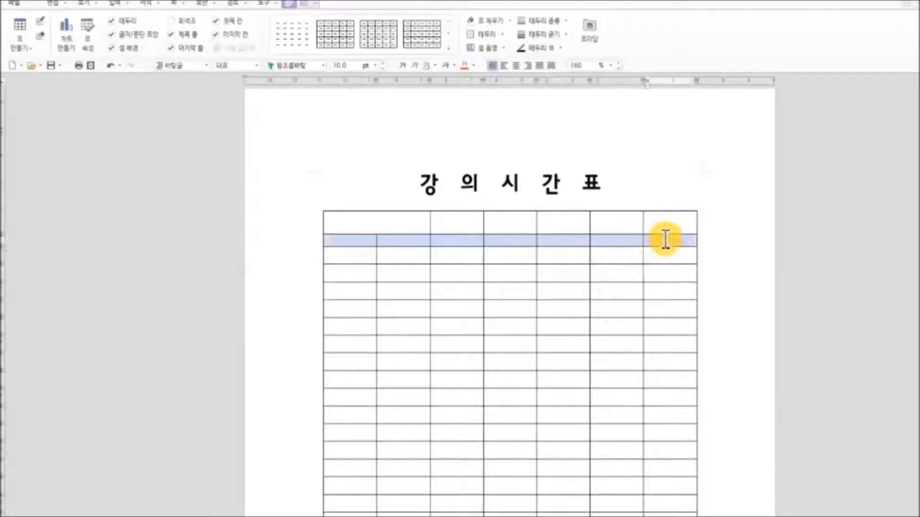
left_click(416, 276)
Make all table rows below the top row equal in height and deselect them
left_click_drag(355, 240, 667, 485)
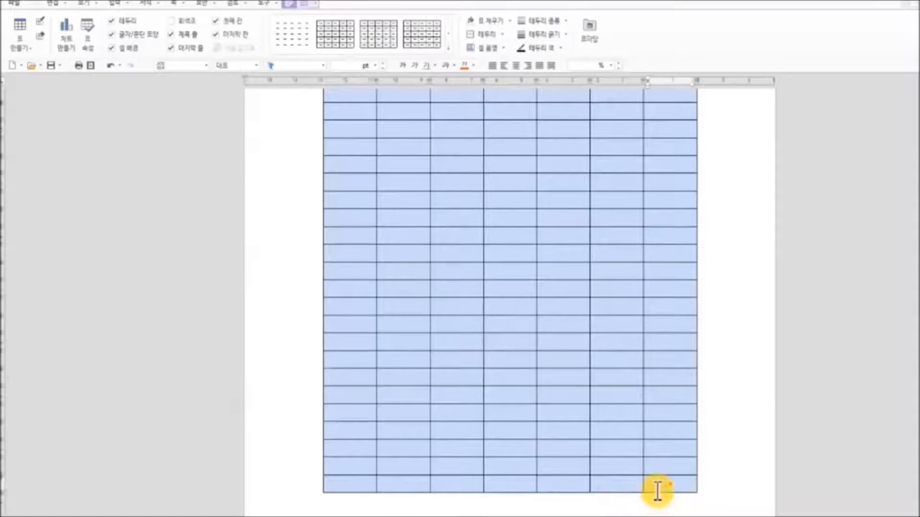
right_click(578, 396)
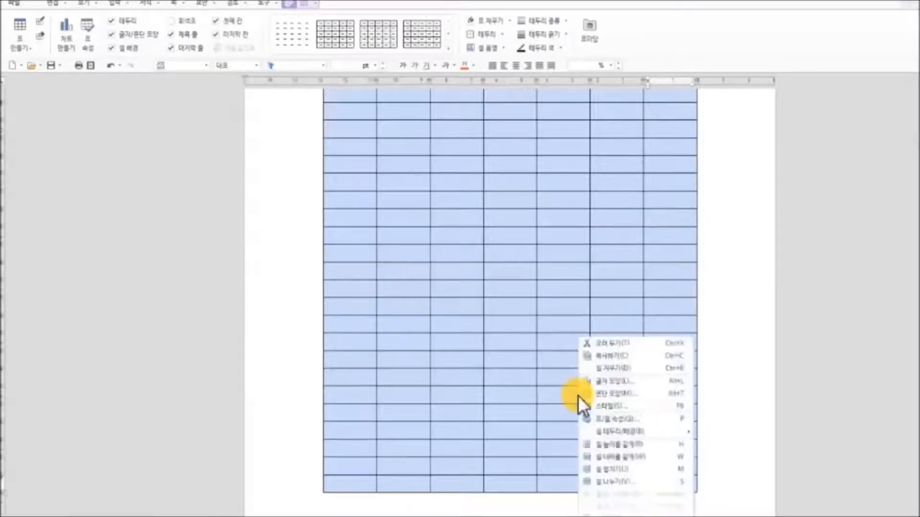
left_click(660, 444)
scroll(729, 418, "up", 5)
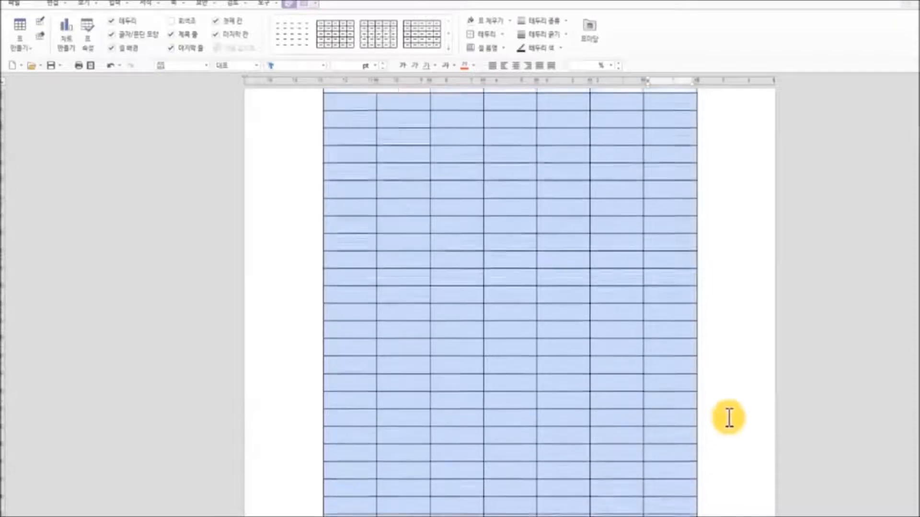
left_click(498, 316)
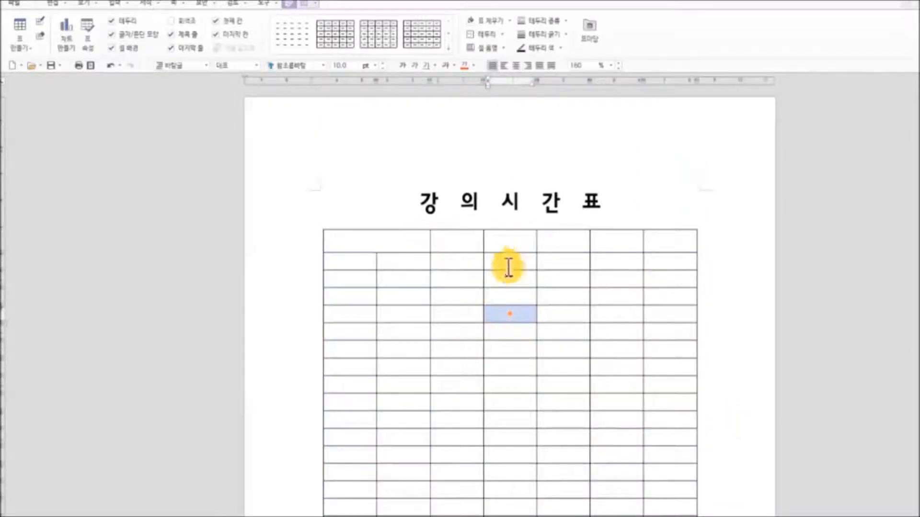
Enter the weekday headings 월요일, 화요일, 수요일, 목요일 and 금요일 in the top row's five cells after the merged one
left_click(452, 245)
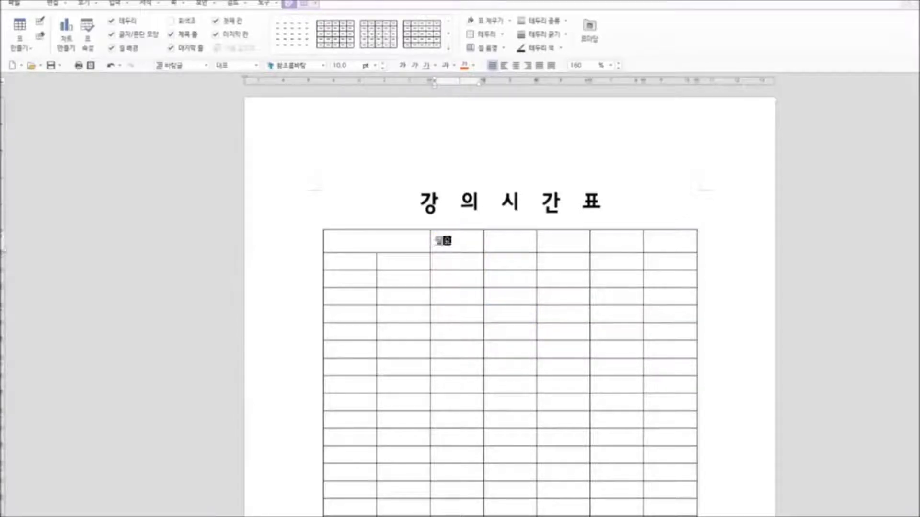
key("Tab")
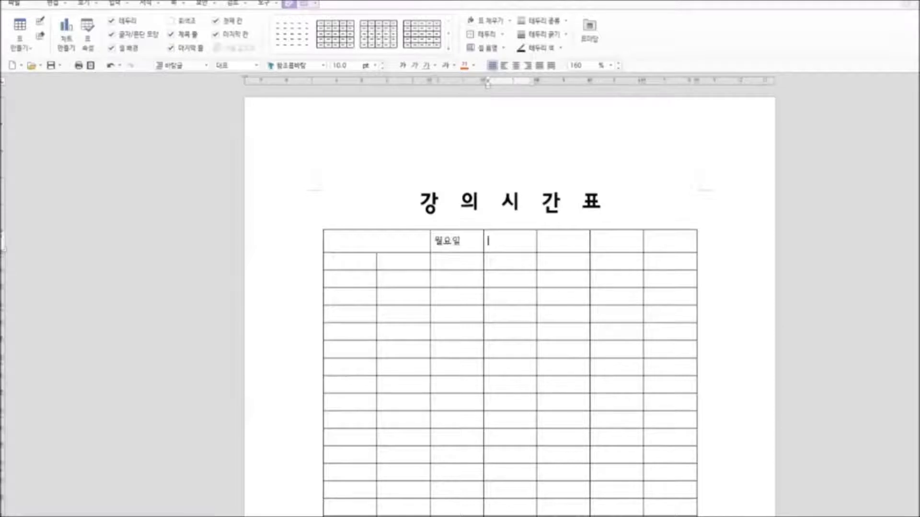
key("Tab")
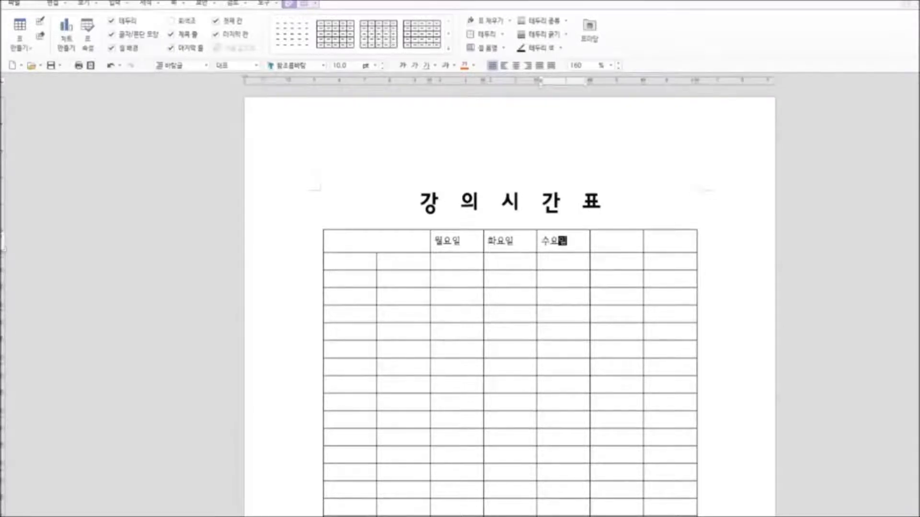
key("Tab")
type("ㅁ")
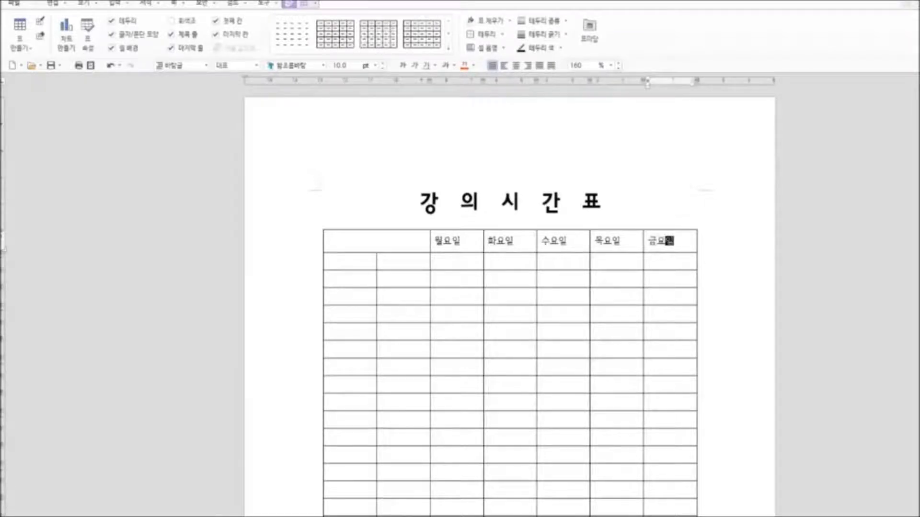
Center the five weekday headings in the top row and deselect them
left_click_drag(454, 242, 657, 242)
left_click(517, 66)
left_click(733, 273)
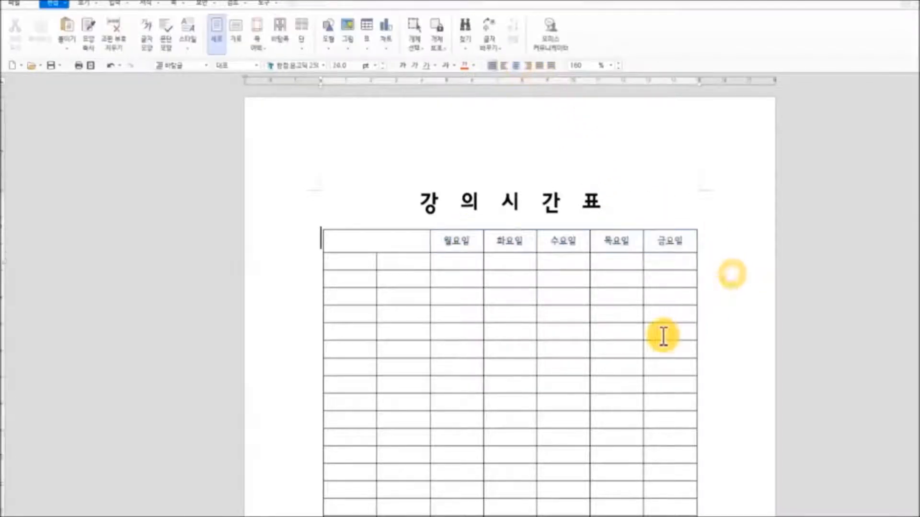
Enter the labels 교 과 목, 강 의 실 and 담당교수 in the second column's first three cells below the header row
left_click(357, 264)
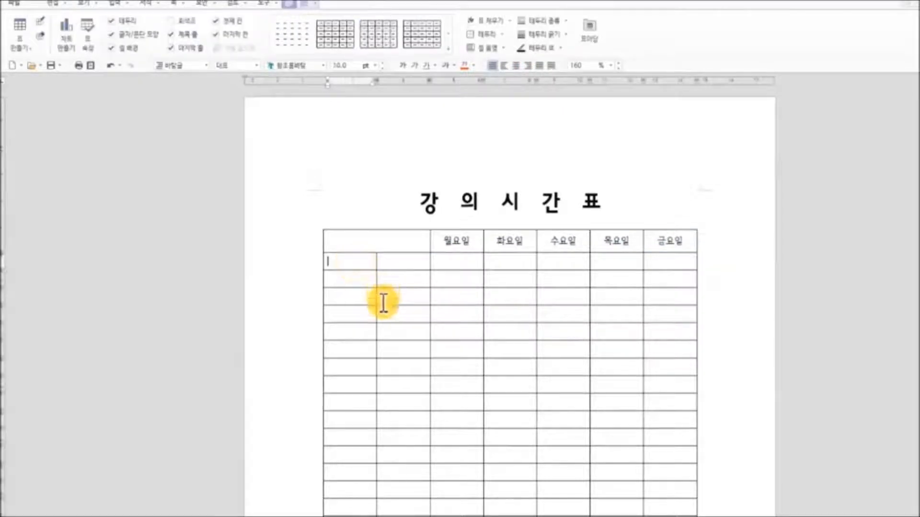
left_click(410, 262)
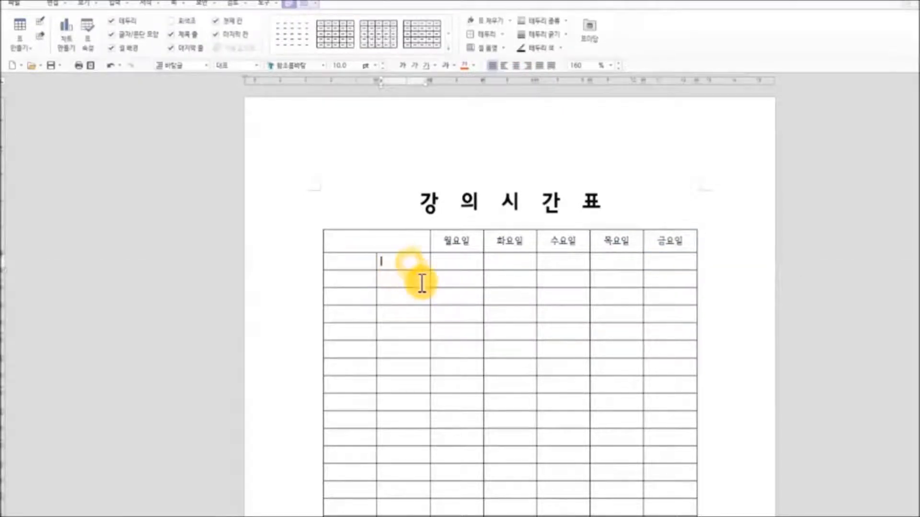
type("르")
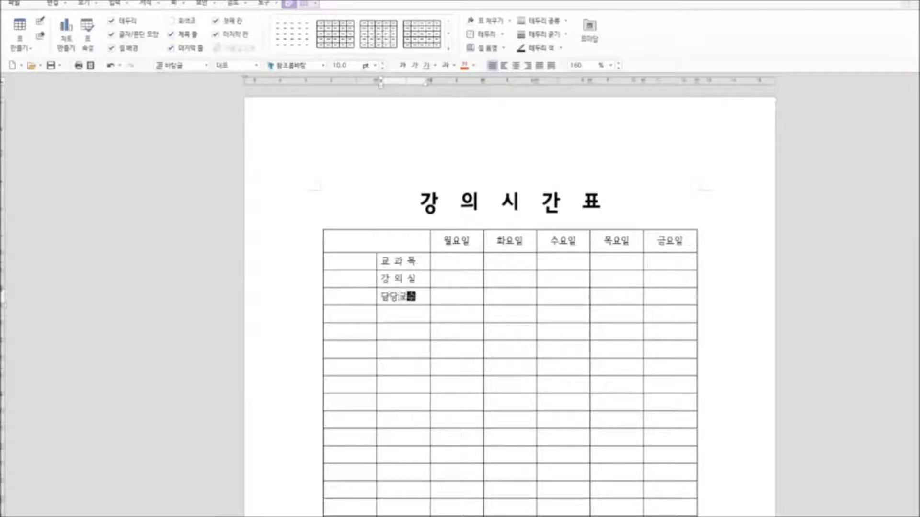
left_click(432, 371)
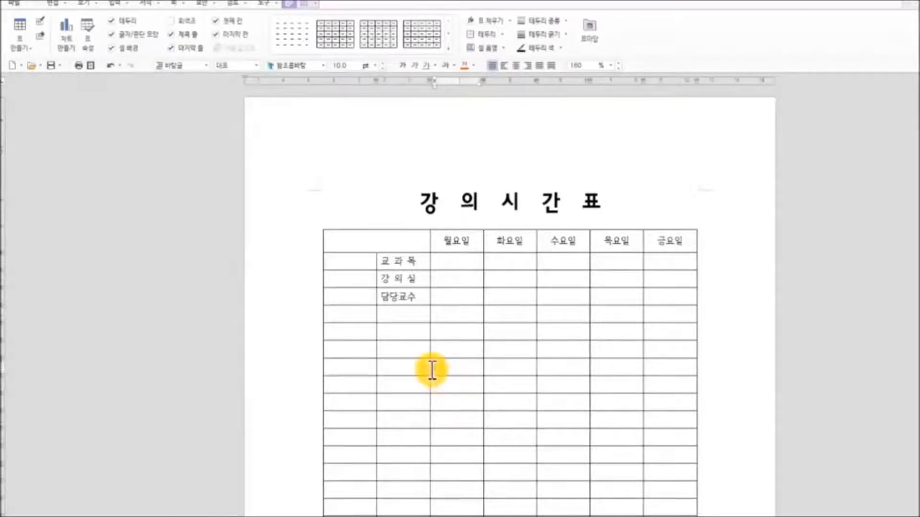
Merge the three first-column cells beside those labels and enter 1교시 in the merged cell
scroll(378, 268, "down", 2)
left_click_drag(353, 219, 353, 249)
right_click(363, 253)
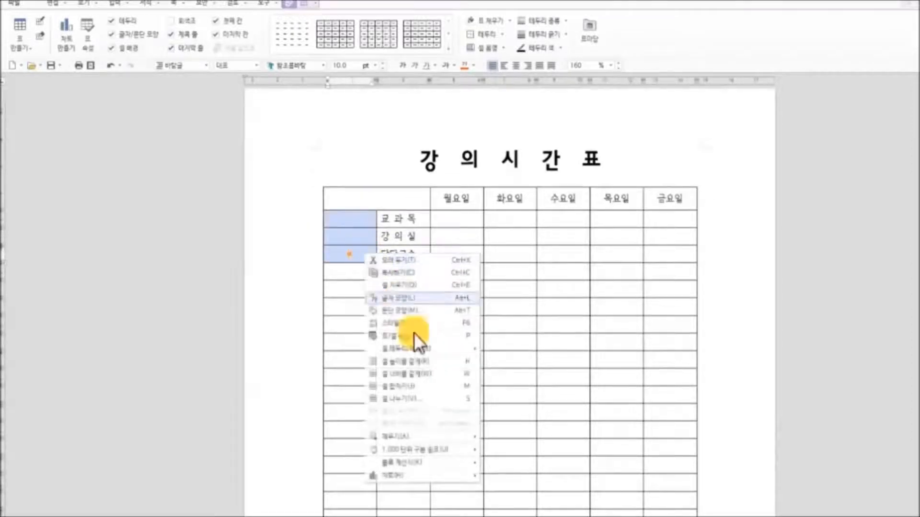
left_click(429, 385)
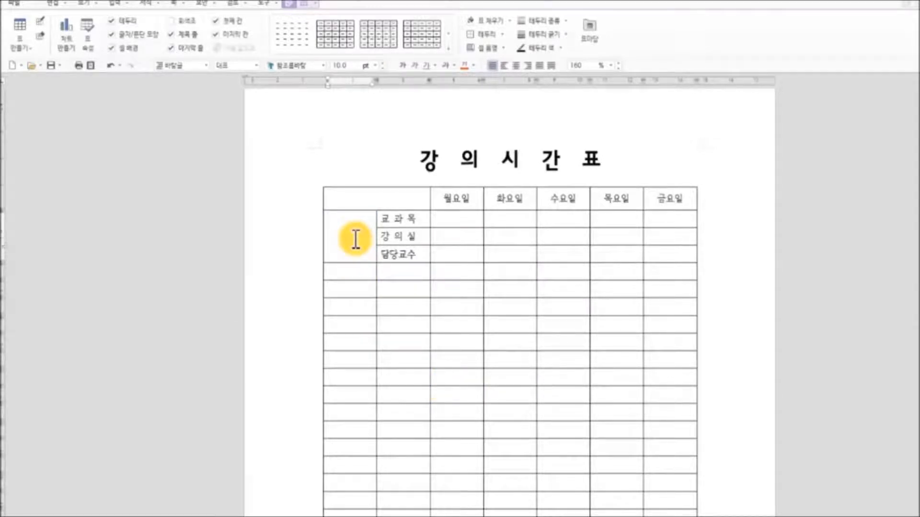
type("1교시")
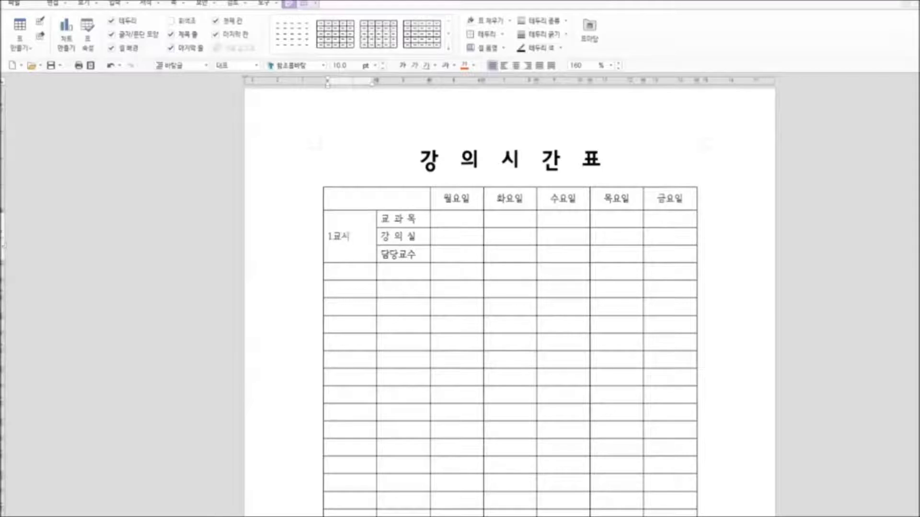
Merge the next six first-column cells below 1교시 into two blocks of three cells each
left_click_drag(356, 273, 356, 306)
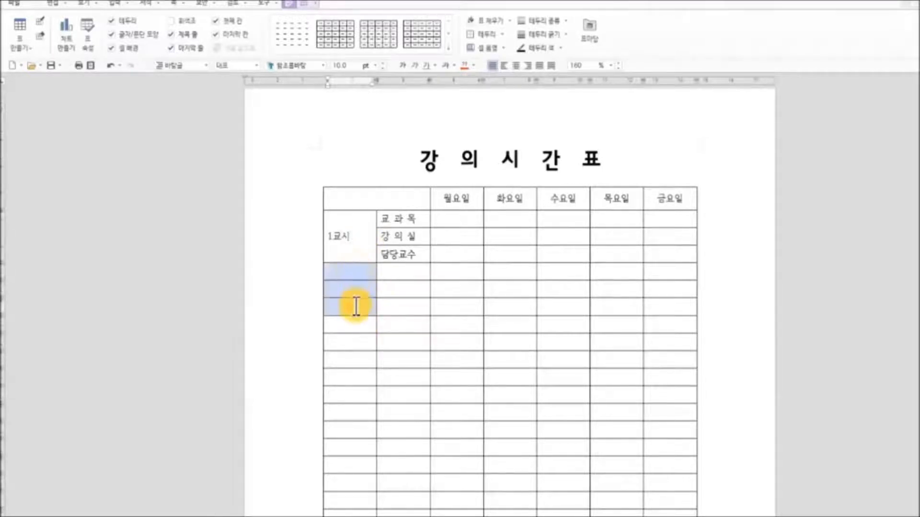
right_click(355, 307)
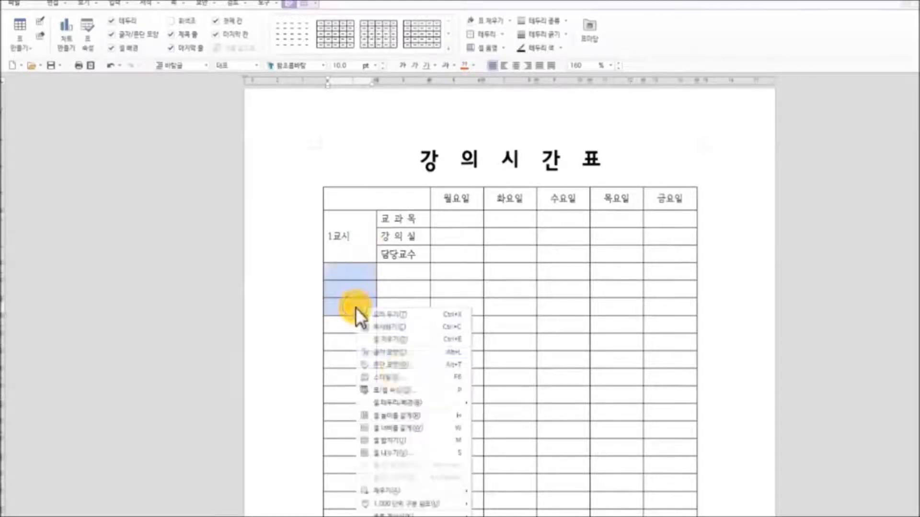
left_click(413, 441)
left_click_drag(359, 325, 362, 362)
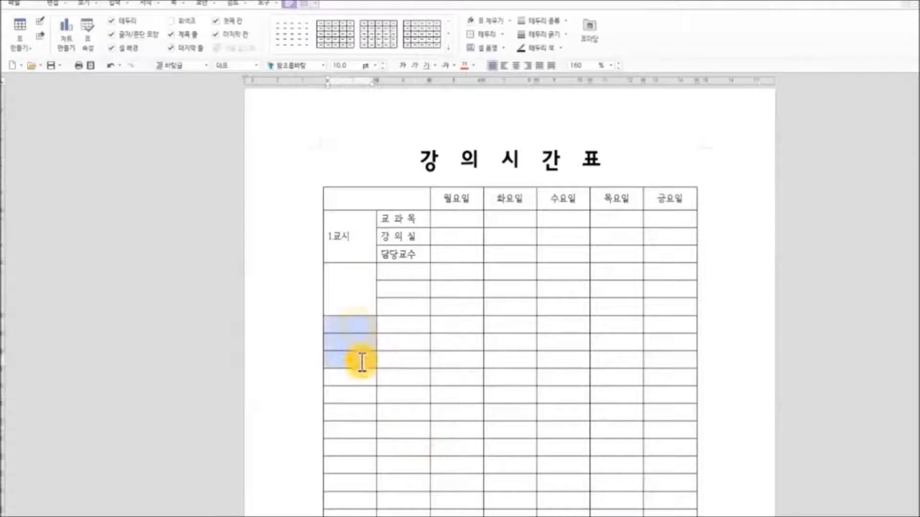
right_click(363, 359)
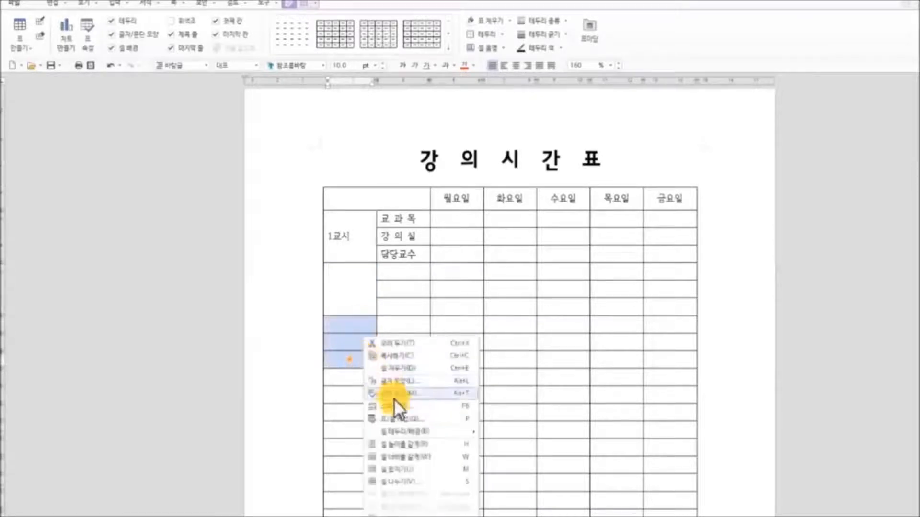
left_click(407, 467)
Merge the first-column cells of the fourth, fifth and sixth periods into blocks of three cells each
scroll(456, 411, "down", 3)
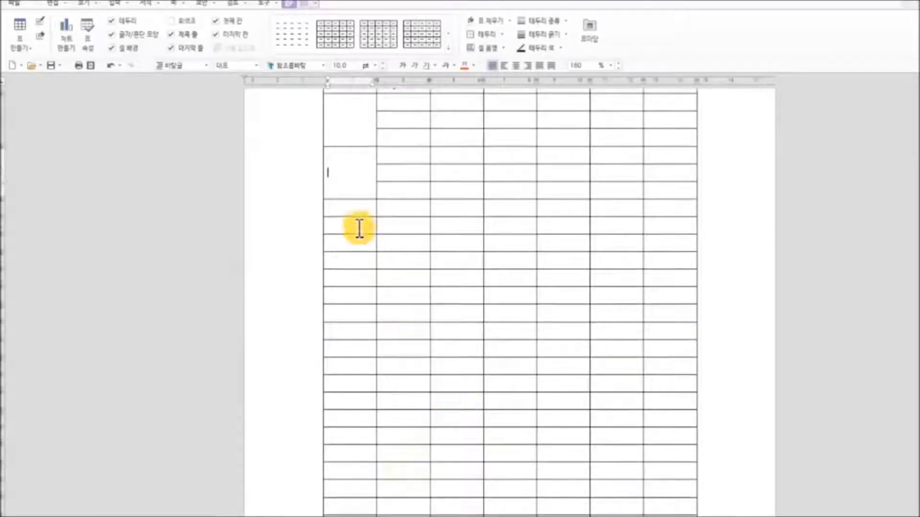
left_click_drag(353, 208, 355, 237)
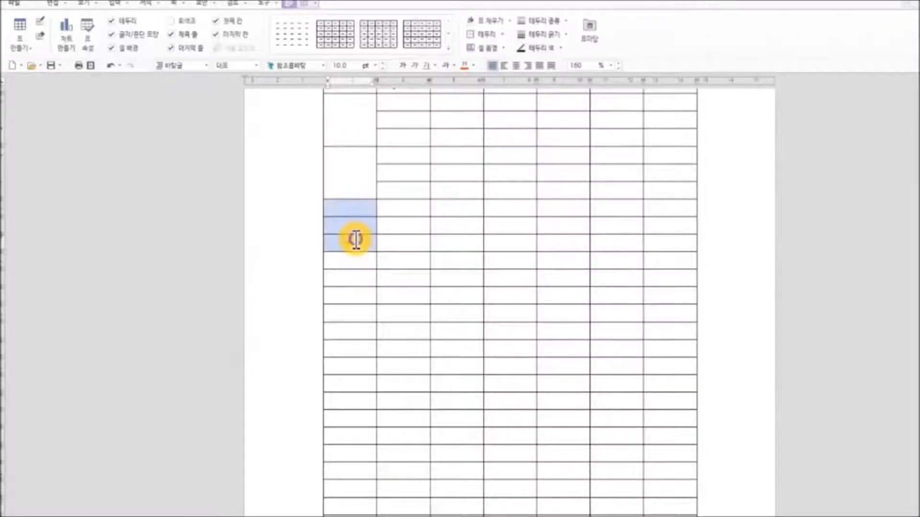
right_click(355, 239)
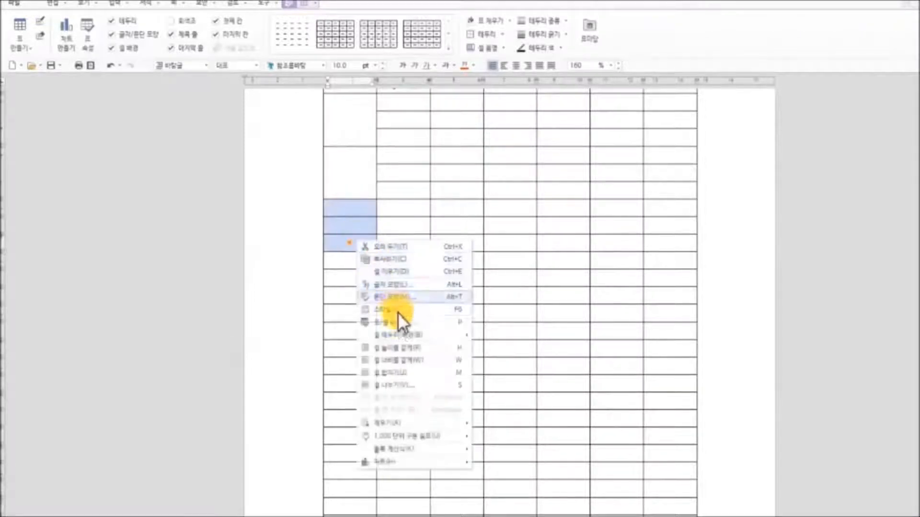
left_click(402, 370)
left_click_drag(353, 261, 357, 293)
right_click(357, 294)
left_click(404, 426)
left_click_drag(355, 308, 362, 349)
right_click(362, 350)
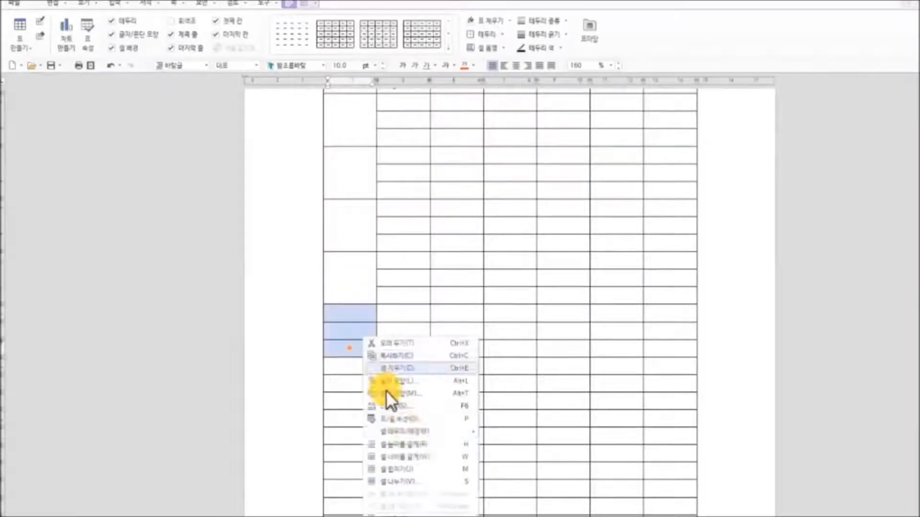
left_click(416, 474)
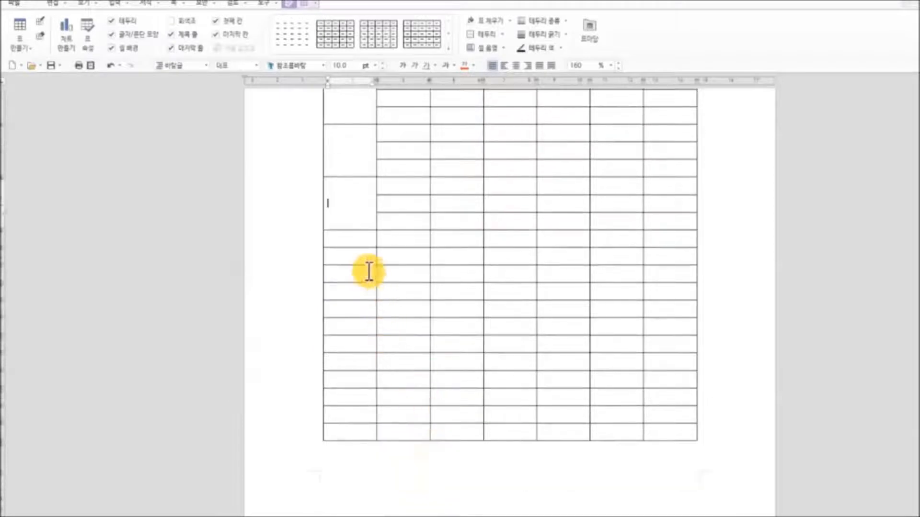
Merge the first-column cells of the seventh and eighth periods into blocks of three cells each
left_click_drag(360, 240, 363, 271)
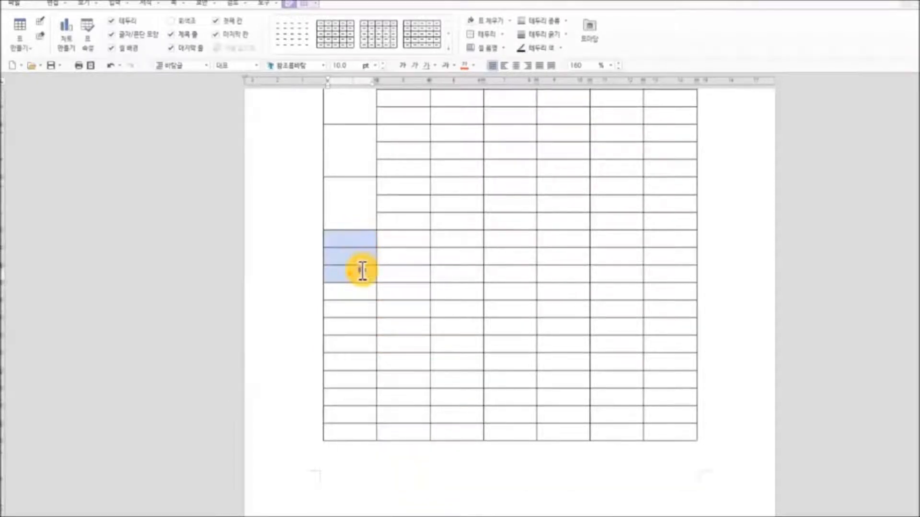
right_click(363, 271)
left_click(403, 399)
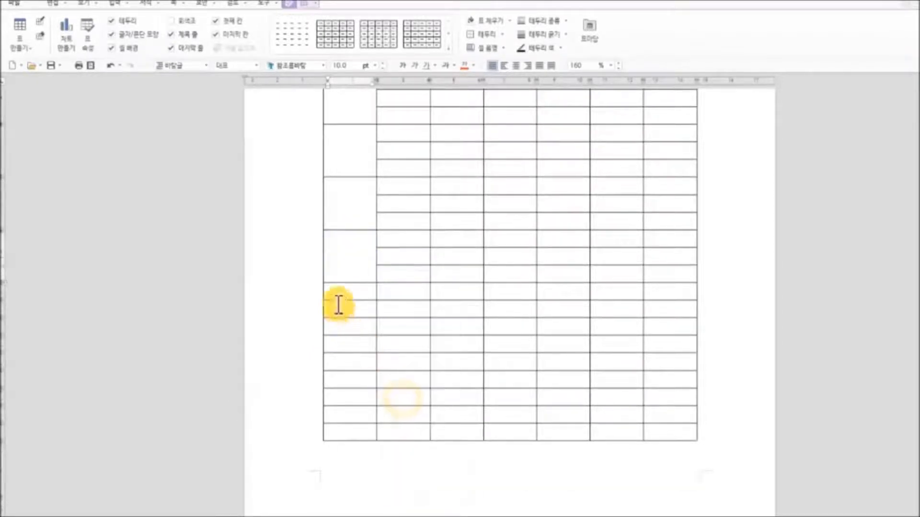
left_click_drag(342, 288, 351, 322)
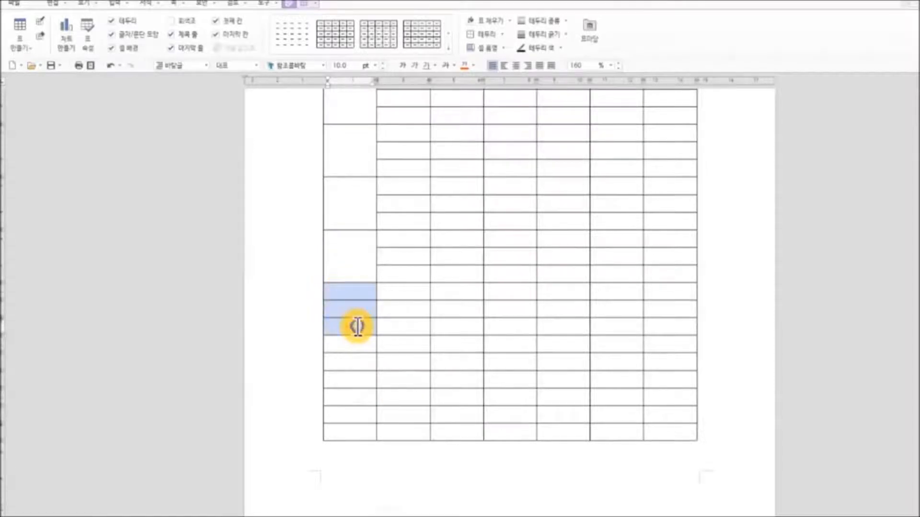
right_click(357, 326)
left_click(412, 459)
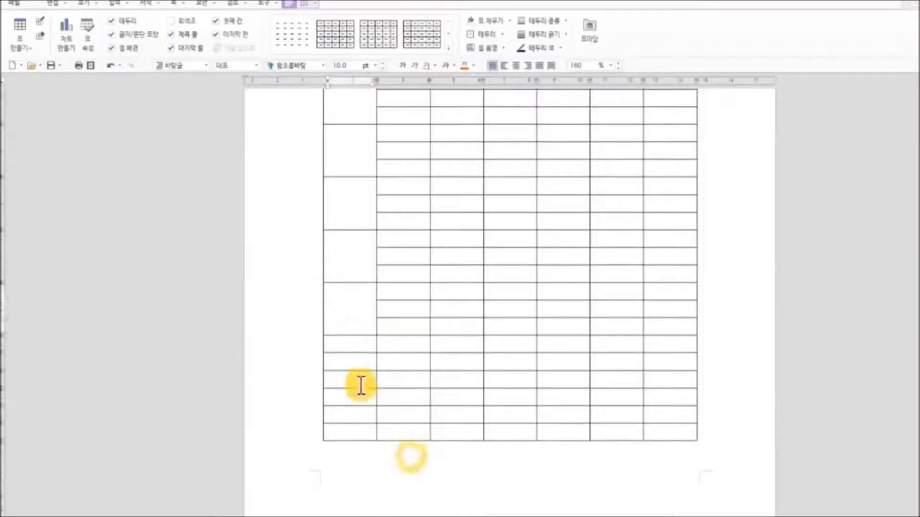
Merge the last six first-column cells at the table's end into two blocks of three cells each
left_click_drag(353, 345, 358, 376)
right_click(358, 380)
left_click(422, 474)
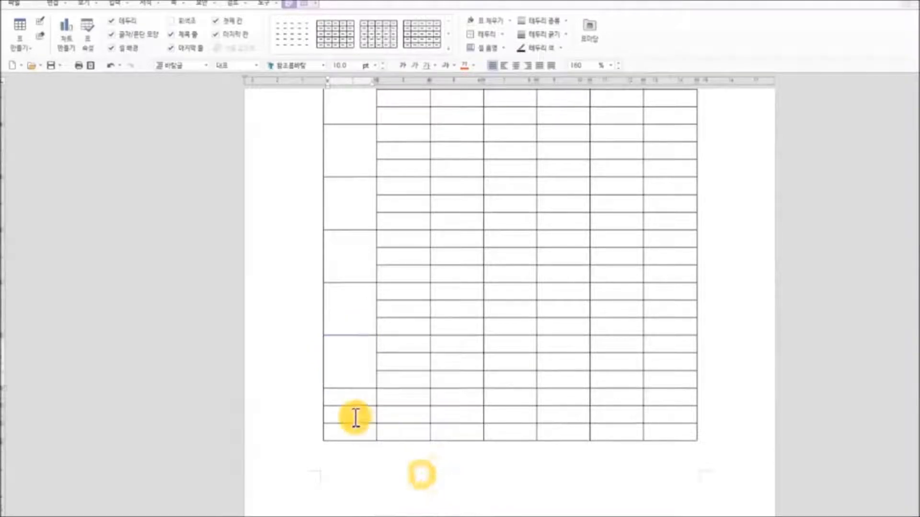
left_click_drag(345, 395, 355, 428)
right_click(355, 430)
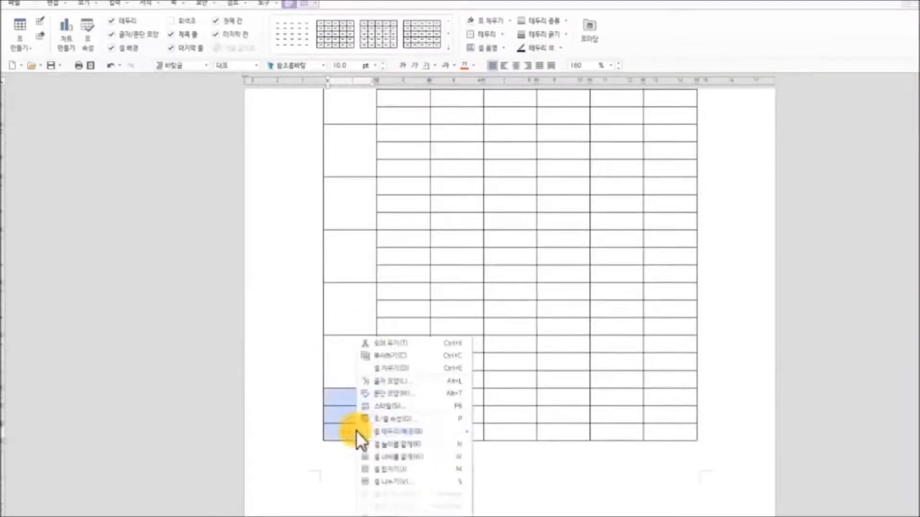
left_click(412, 471)
Copy the 1교시 label into the next four merged period cells of the first column
scroll(527, 462, "up", 10)
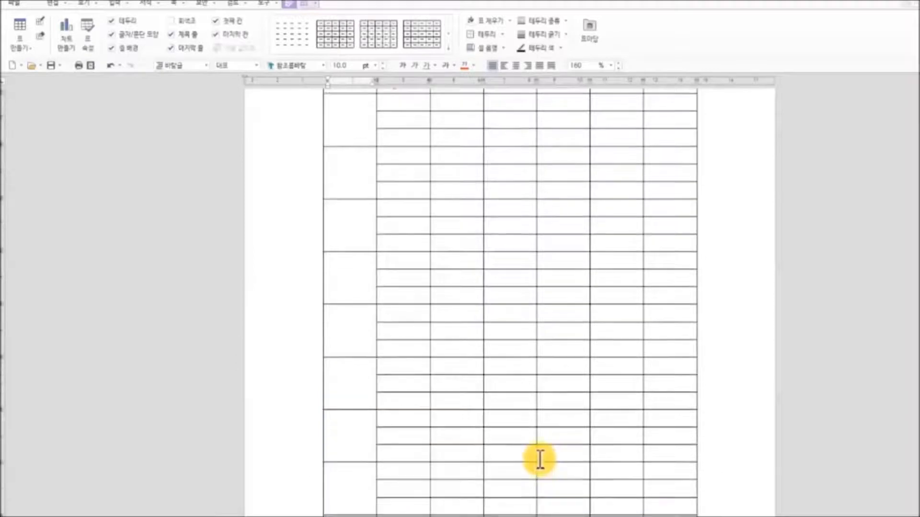
left_click_drag(359, 154, 330, 154)
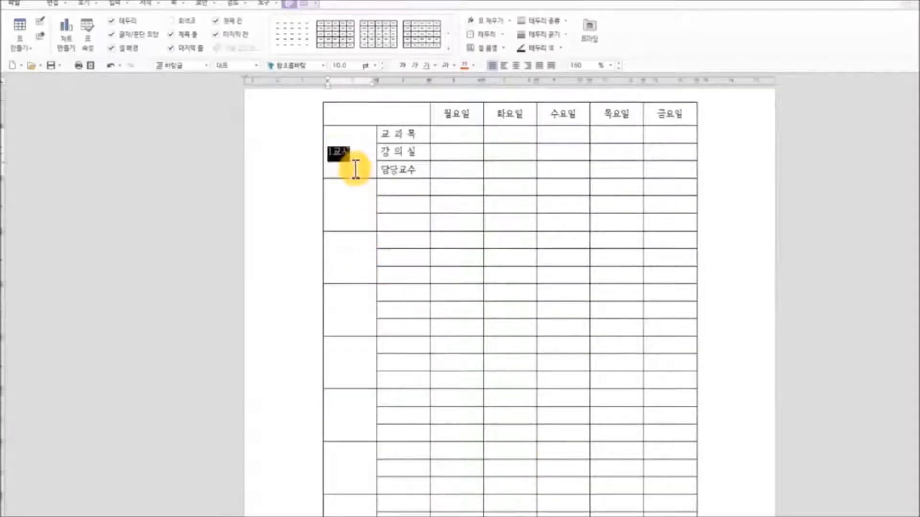
left_click(362, 213)
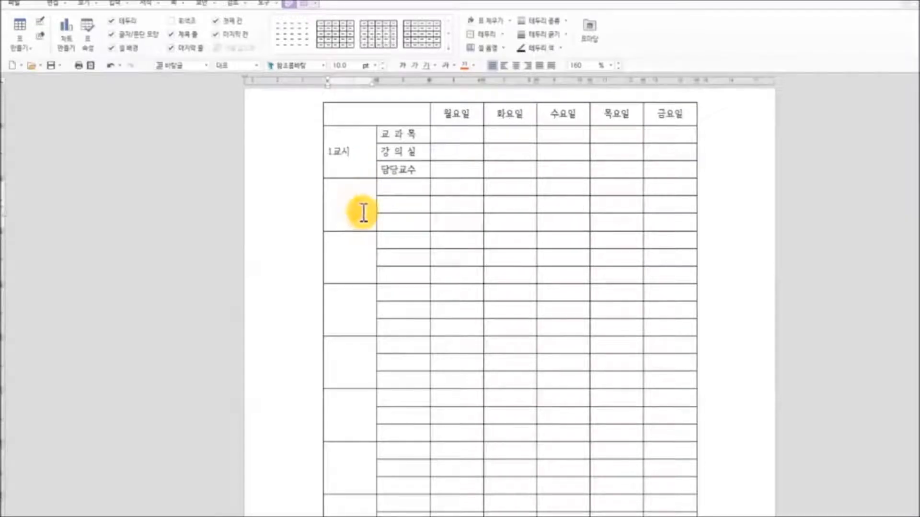
key("ctrl+v")
left_click(361, 250)
key("ctrl+v")
left_click(361, 300)
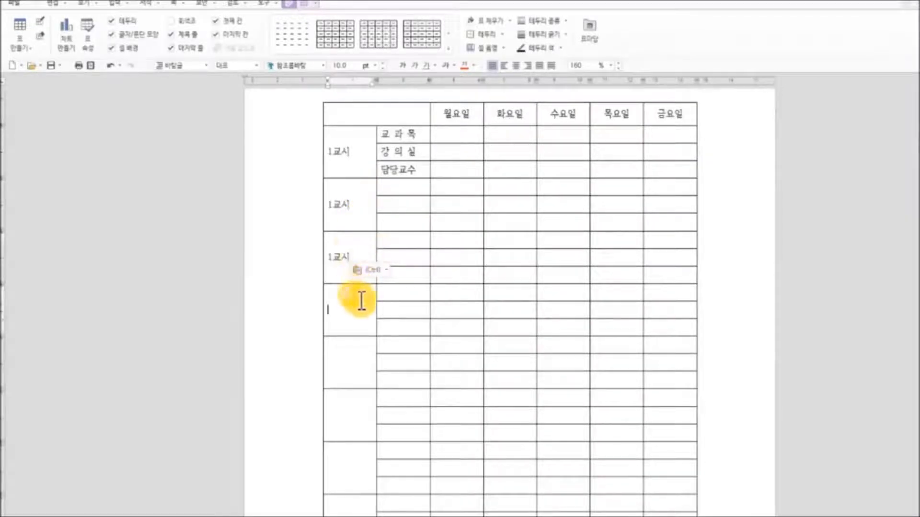
left_click(353, 364)
key("ctrl+v")
Paste the 1교시 label into the sixth through tenth merged period cells of the first column
scroll(366, 349, "down", 3)
left_click(365, 293)
key("ctrl+v")
left_click(367, 355)
left_click(359, 390)
key("ctrl+v")
left_click(362, 440)
key("ctrl+v")
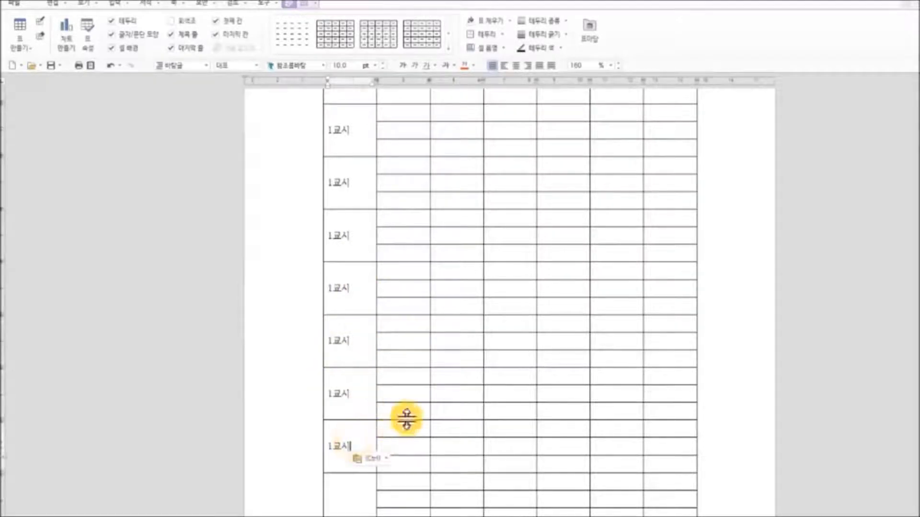
scroll(407, 419, "down", 3)
key("ctrl+v")
Renumber the second through fifth period labels as 2교시, 3교시, 4교시 and 5교시
scroll(417, 353, "up", 3)
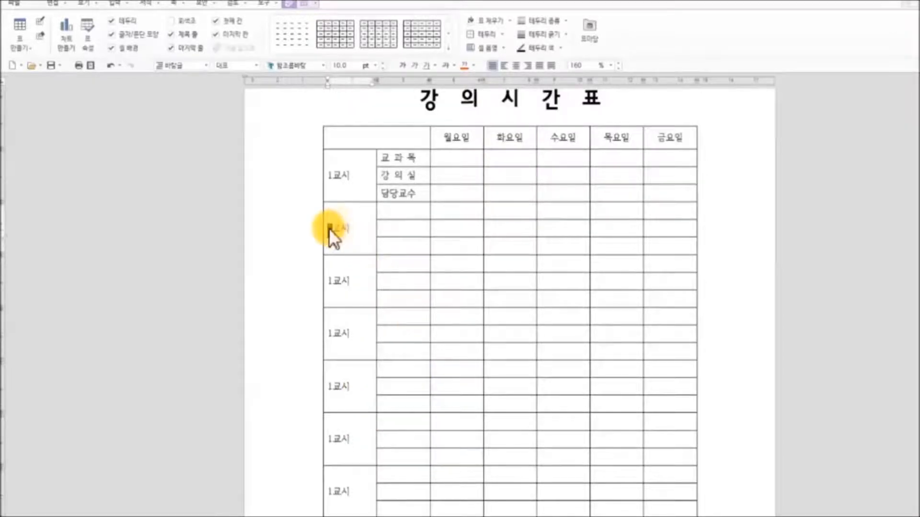
type("2")
type("3")
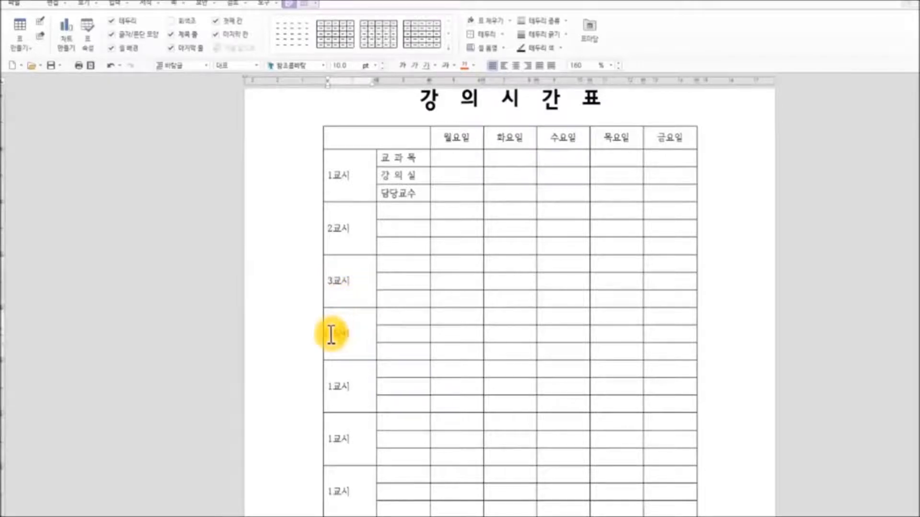
type("4")
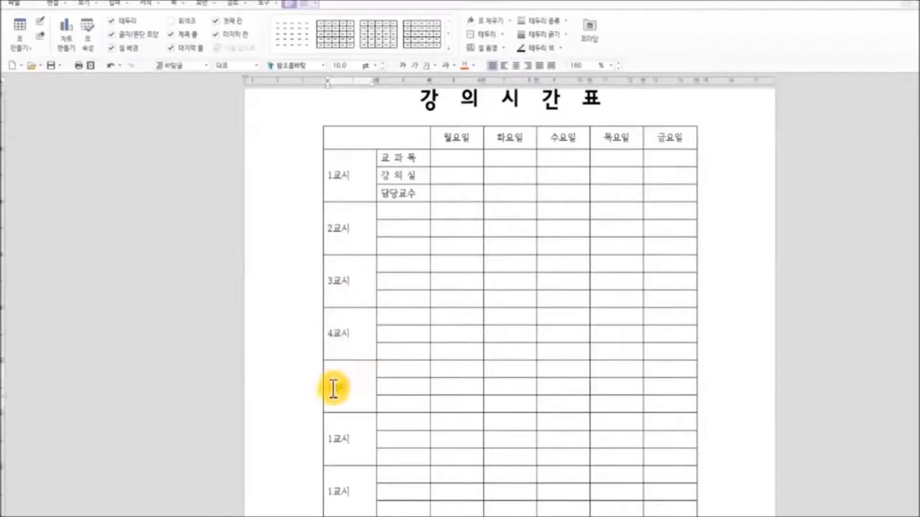
type("5교시")
Renumber the remaining five period labels as 6교시, 7교시, 8교시, 9교시 and 10교시
scroll(386, 384, "down", 3)
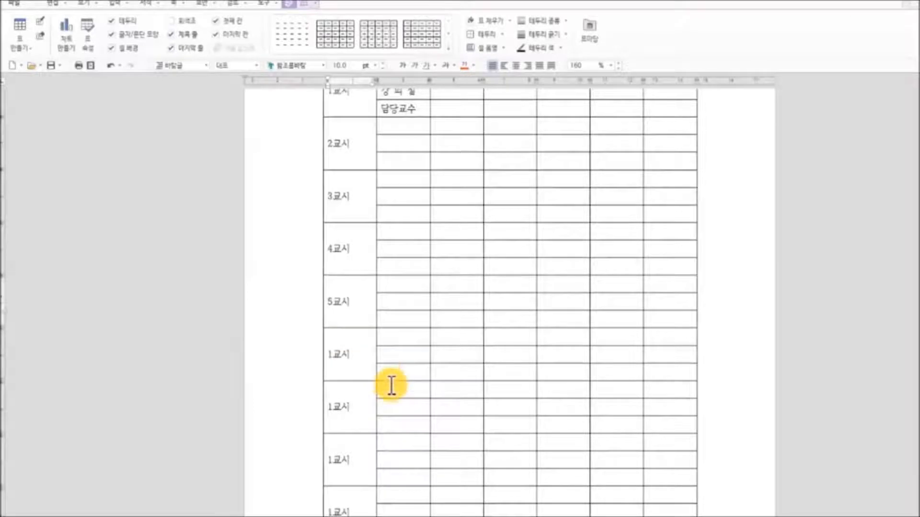
left_click_drag(327, 313, 333, 313)
type("6")
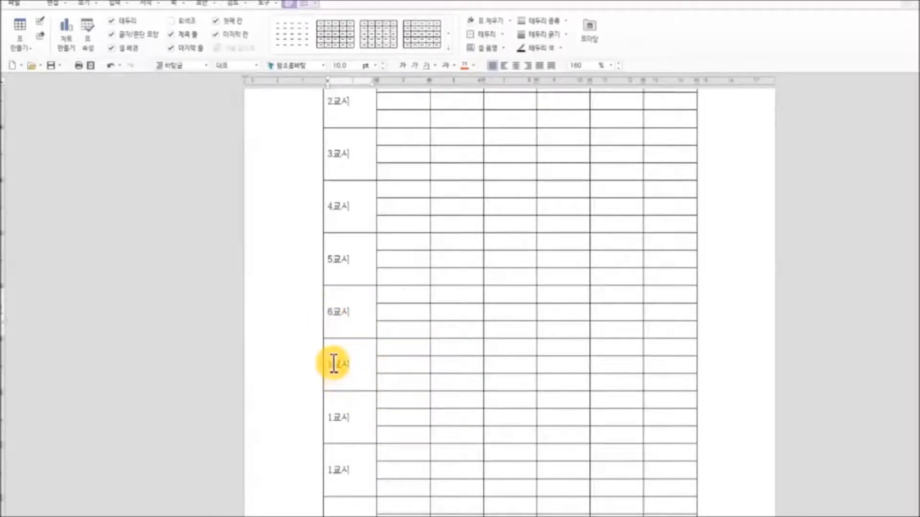
left_click_drag(328, 365, 333, 365)
type("7")
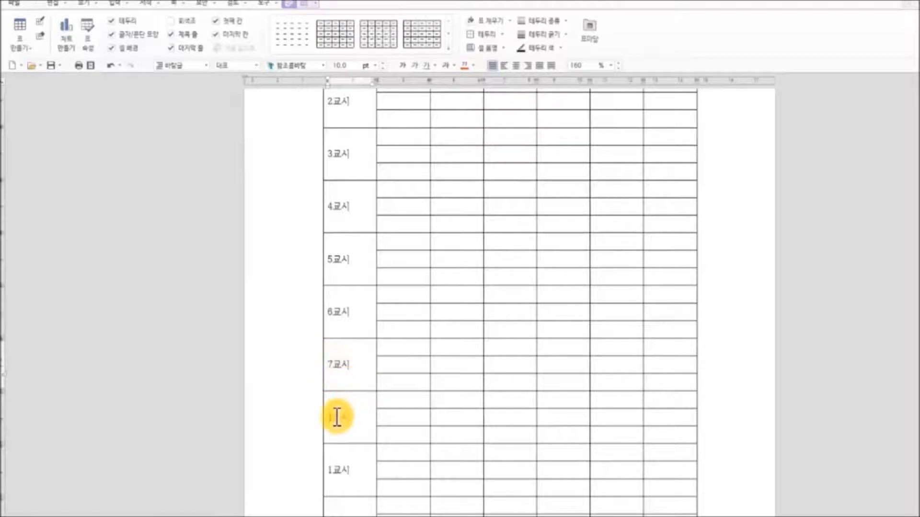
left_click_drag(328, 418, 334, 418)
type("8")
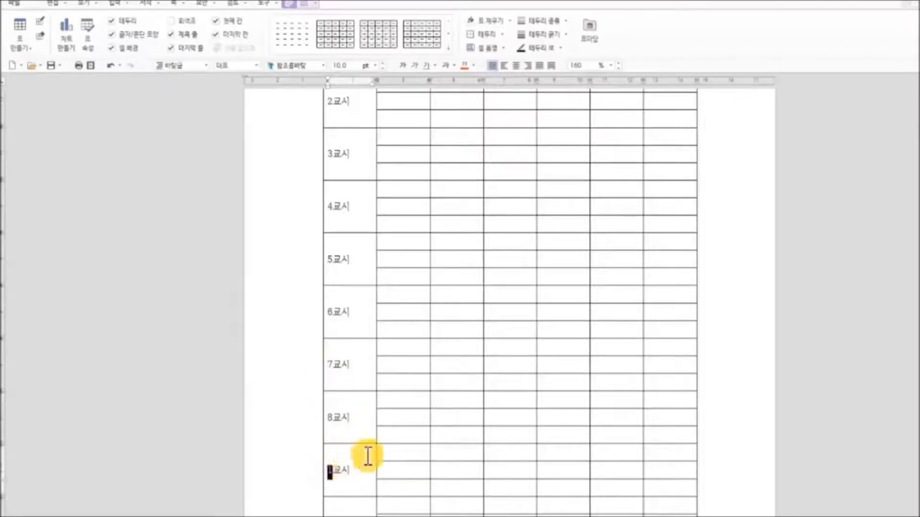
type("9")
scroll(383, 441, "down", 2)
left_click(332, 440)
type("0")
Center-align all the period labels from 1교시 to 10교시 in the first column
scroll(474, 431, "up", 5)
left_click_drag(351, 181, 358, 487)
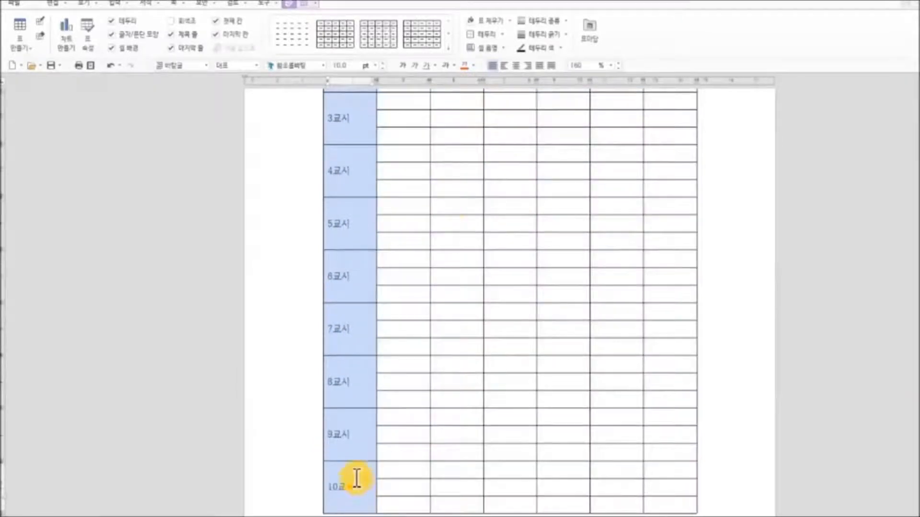
left_click(515, 67)
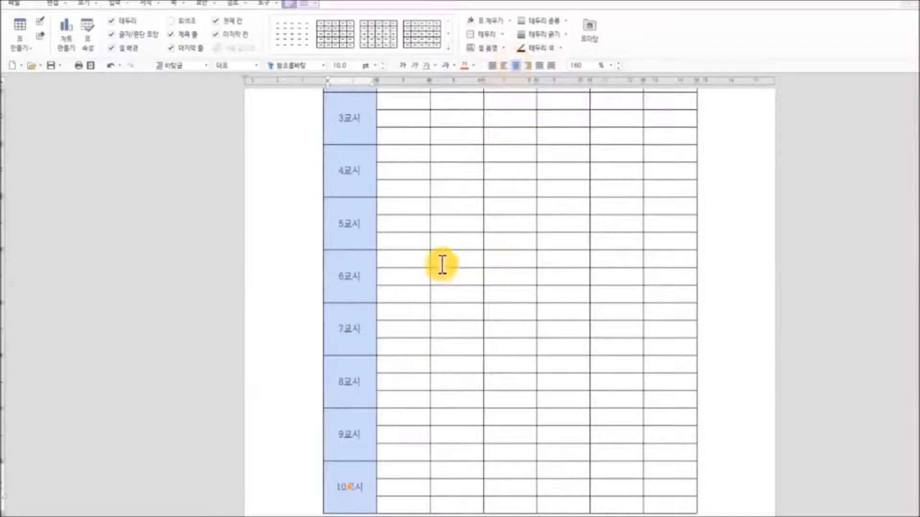
left_click(455, 259)
Center-align the 교 과 목, 강 의 실 and 담당교수 labels beside 1교시
scroll(483, 279, "up", 4)
scroll(482, 279, "up", 2)
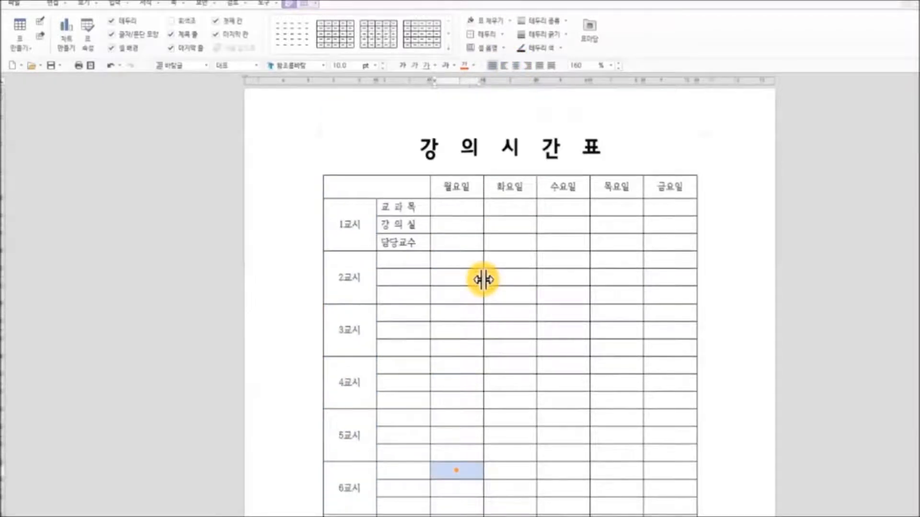
left_click_drag(406, 207, 408, 241)
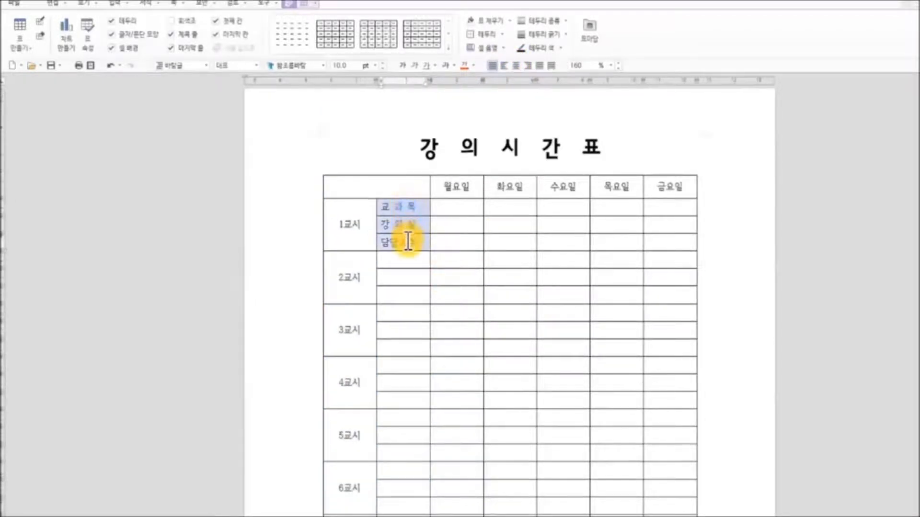
left_click(518, 66)
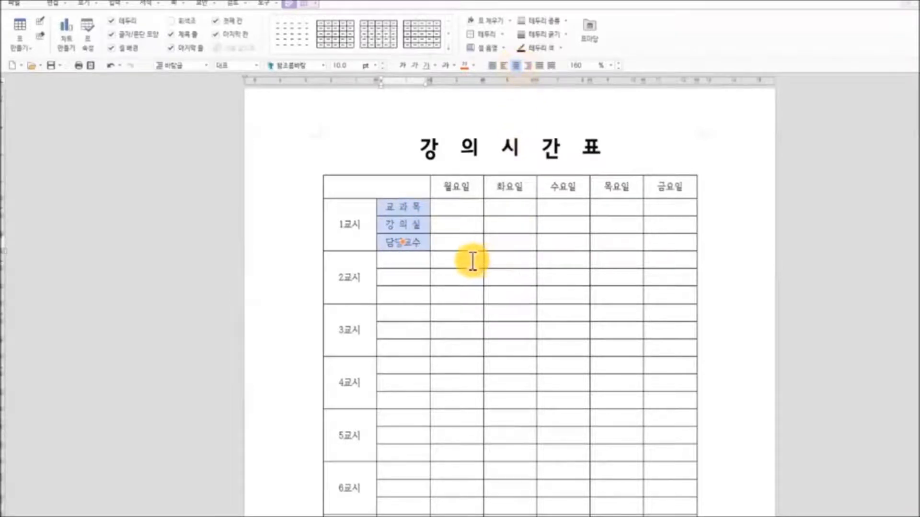
left_click(471, 262)
left_click(412, 261)
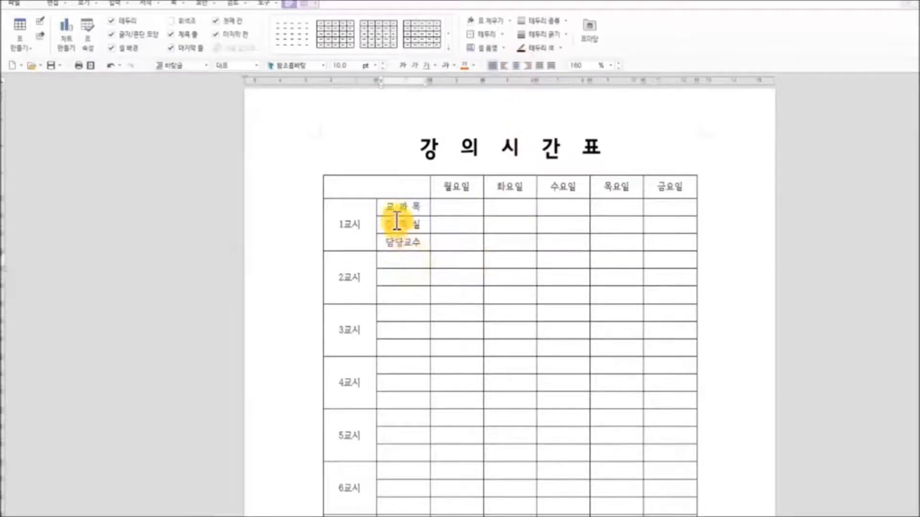
Copy the 교 과 목 label into the first row of 2교시, 3교시 and 4교시 in the second column
left_click_drag(386, 207, 420, 207)
key("ctrl+c")
key("F9")
key("Escape")
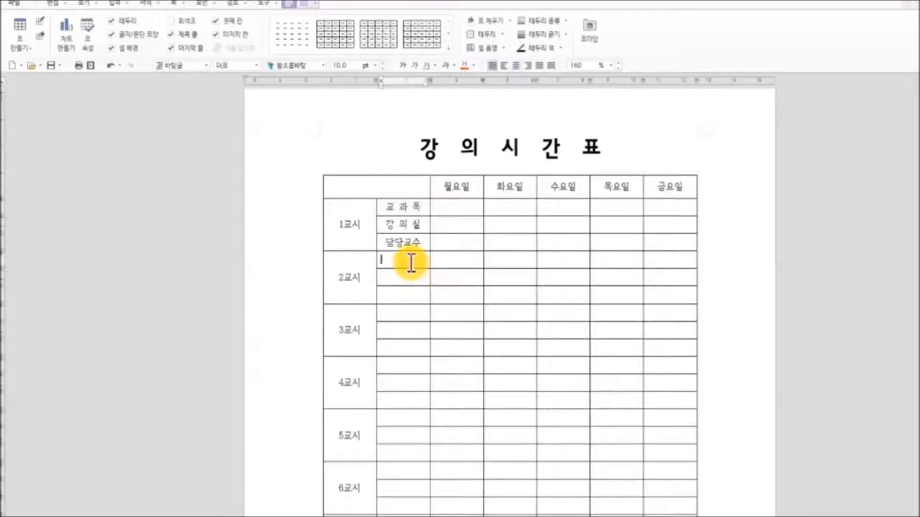
left_click(403, 313)
type("교 과 목")
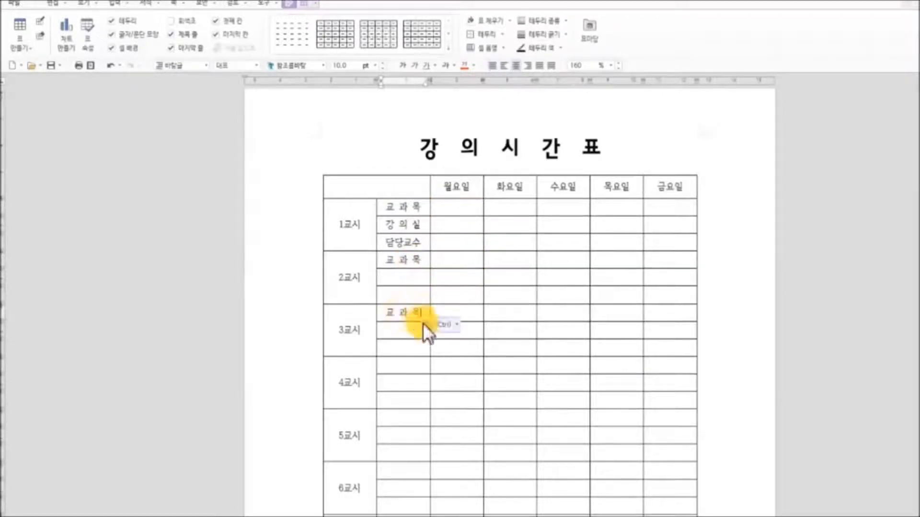
key("ctrl+v")
Enter 교 과 목 in the first row of 5교시, 6교시 and 7교시 in the second column
scroll(455, 335, "down", 3)
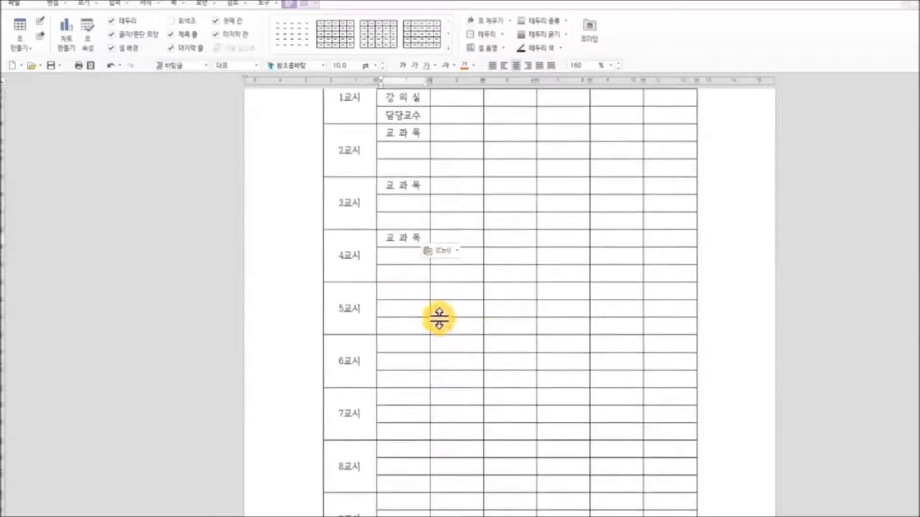
type("교 과 목")
left_click(405, 343)
type("교 과 목")
scroll(455, 359, "down", 3)
left_click(404, 268)
type("교 과 목")
Enter 교 과 목 in the first row of 8교시, 9교시 and 10교시 in the second column
left_click(398, 318)
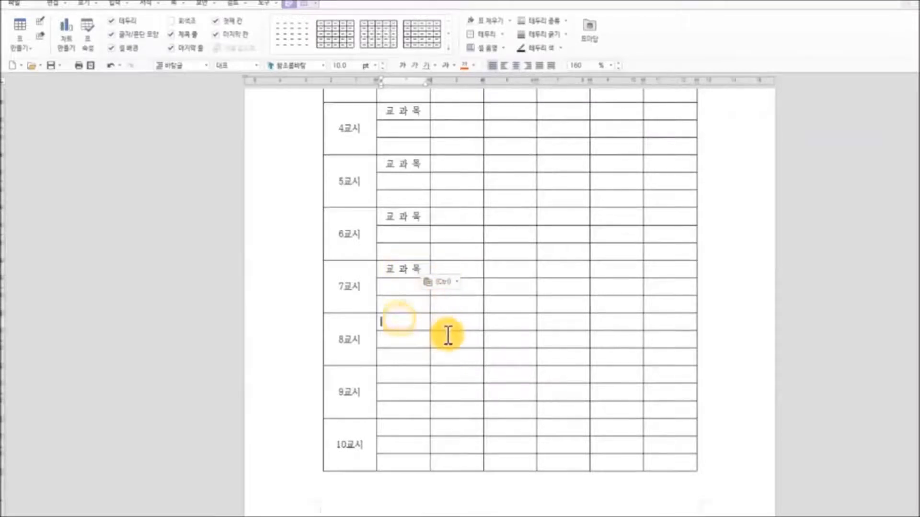
type("교 과 목")
left_click(403, 373)
type("교 과 목")
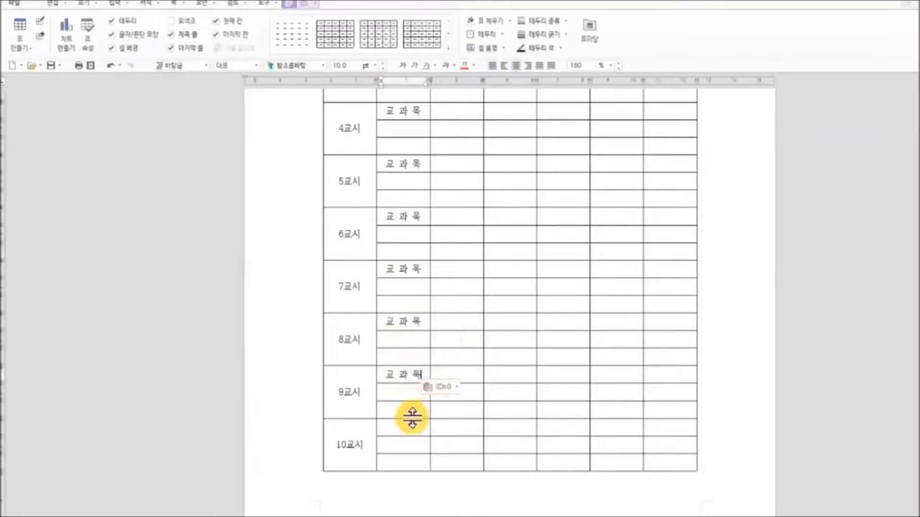
left_click(427, 430)
type("교 과 목")
Copy the 강 의 실 label into the middle row of 2교시, 3교시 and 4교시
scroll(505, 380, "up", 5)
left_click_drag(386, 182, 417, 182)
key("ctrl+c")
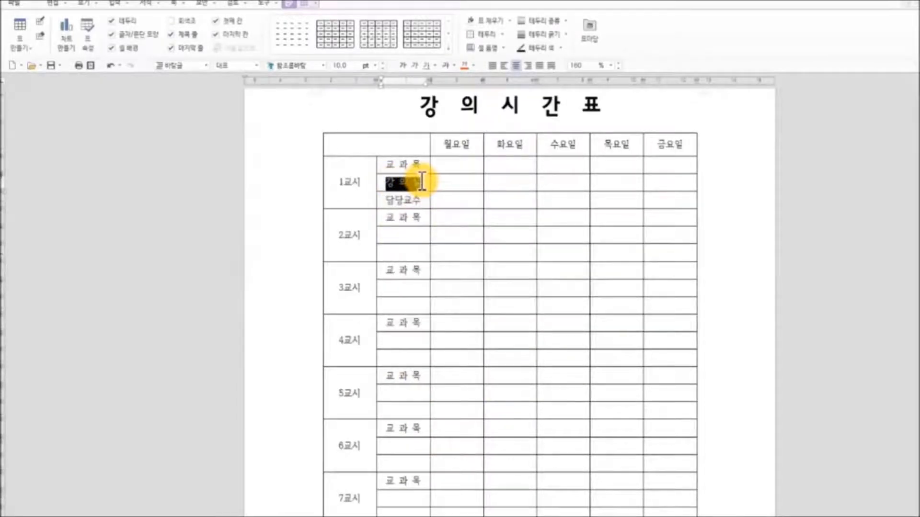
left_click(396, 235)
key("ctrl+v")
left_click(409, 288)
key("ctrl+v")
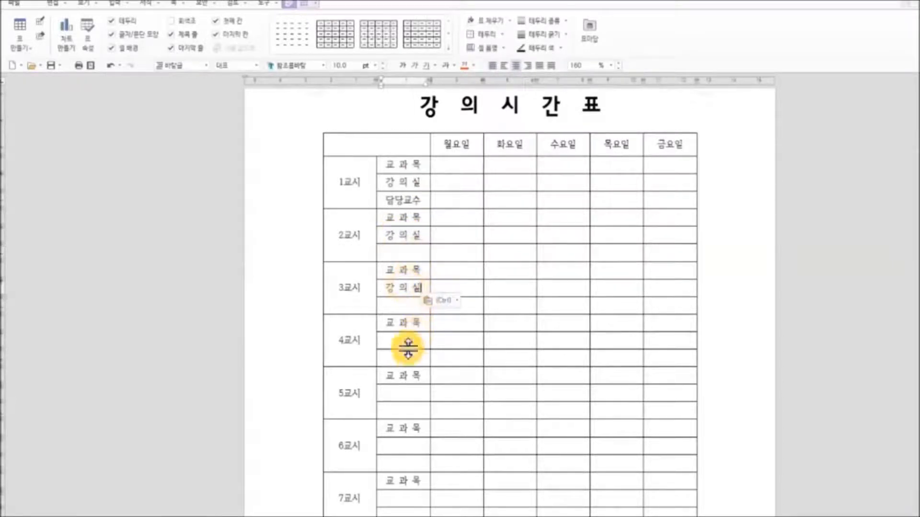
left_click(404, 336)
key("ctrl+v")
Paste the 강 의 실 label into the middle row of 5교시, 6교시 and 7교시
scroll(479, 316, "down", 3)
left_click(408, 267)
key("ctrl+v")
left_click(406, 318)
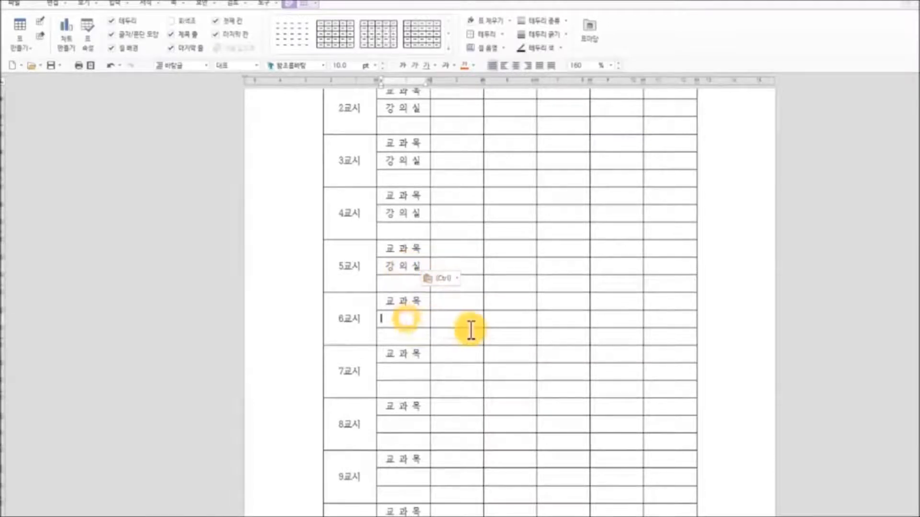
key("ctrl+v")
left_click(402, 372)
key("ctrl+v")
Paste the 강 의 실 label into the middle row of 8교시, 9교시 and 10교시
scroll(537, 344, "down", 3)
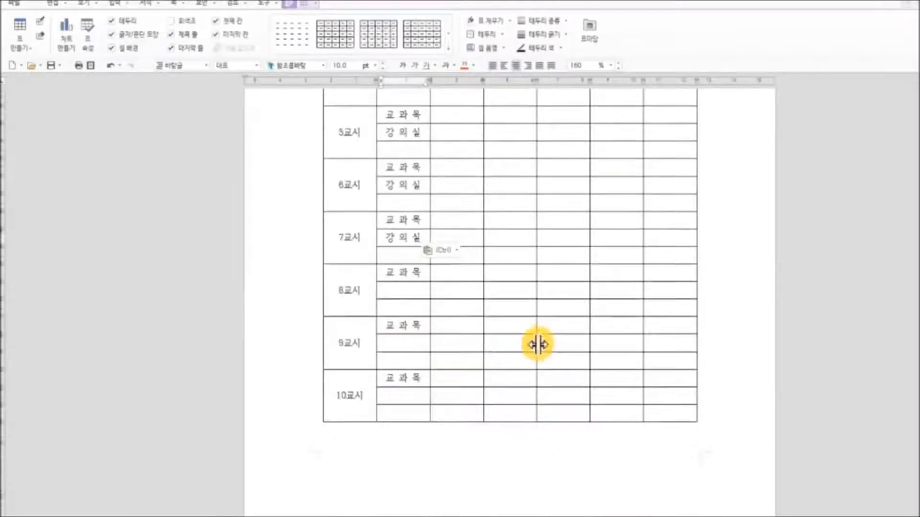
left_click(414, 292)
key("ctrl+v")
left_click(411, 347)
key("ctrl+v")
left_click(423, 399)
key("ctrl+v")
Copy the 담당교수 label into the last row of 2교시, 3교시 and 4교시
scroll(498, 360, "up", 8)
left_click_drag(387, 298, 421, 297)
key("ctrl+c")
left_click(409, 349)
key("ctrl+v")
left_click(407, 399)
key("ctrl+v")
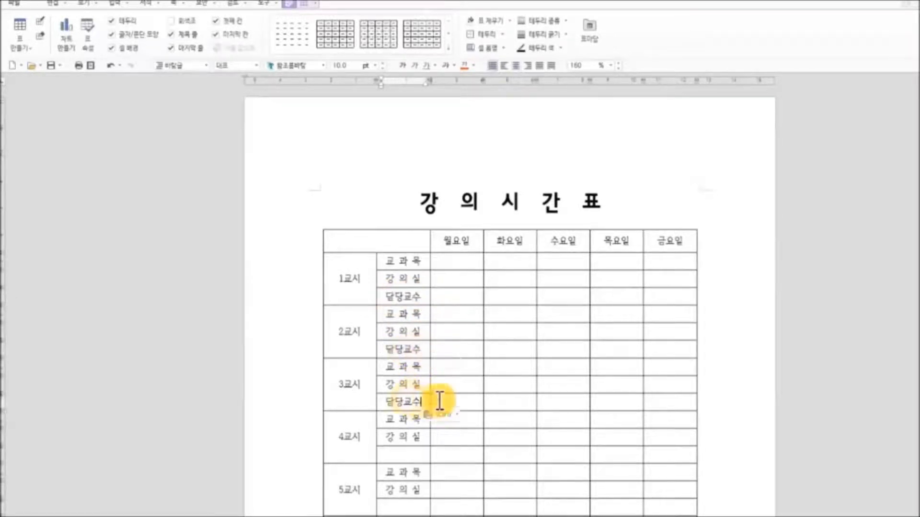
scroll(479, 378, "down", 3)
left_click(409, 371)
key("ctrl+v")
Paste the 담당교수 label into the last row of 5교시 and 6교시
scroll(435, 373, "down", 3)
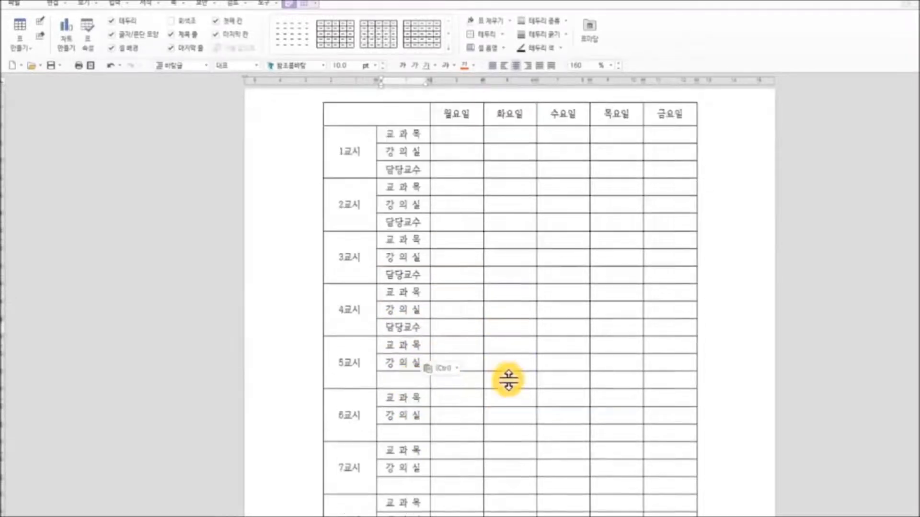
left_click(429, 339)
key("ctrl+v")
left_click(411, 391)
key("ctrl+v")
Paste the 담당교수 label into the last row of 7교시, 8교시, 9교시 and 10교시
scroll(485, 390, "down", 4)
left_click(390, 316)
key("ctrl+v")
left_click(410, 367)
key("ctrl+v")
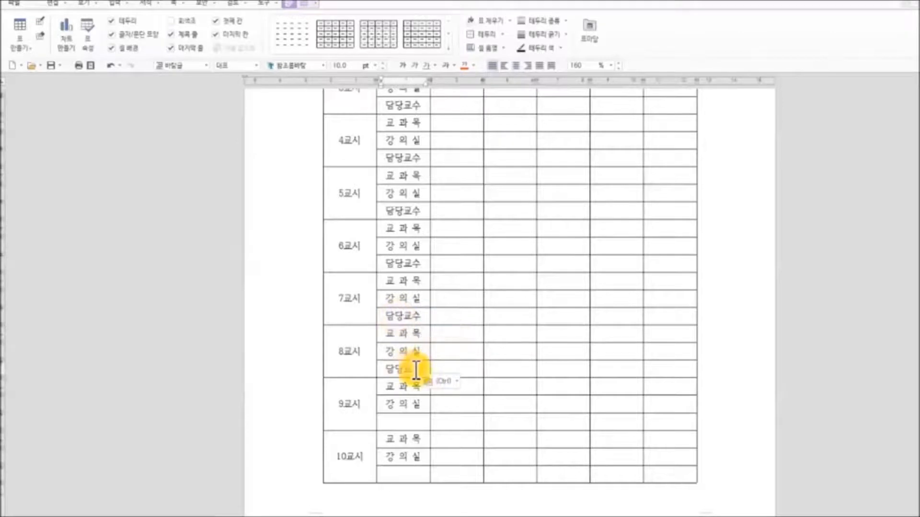
left_click(411, 420)
key("ctrl+v")
left_click(419, 475)
key("ctrl+v")
Enter 교시 at the start and 요일 at the end of the merged corner header cell, separated by spaces
scroll(551, 398, "up", 8)
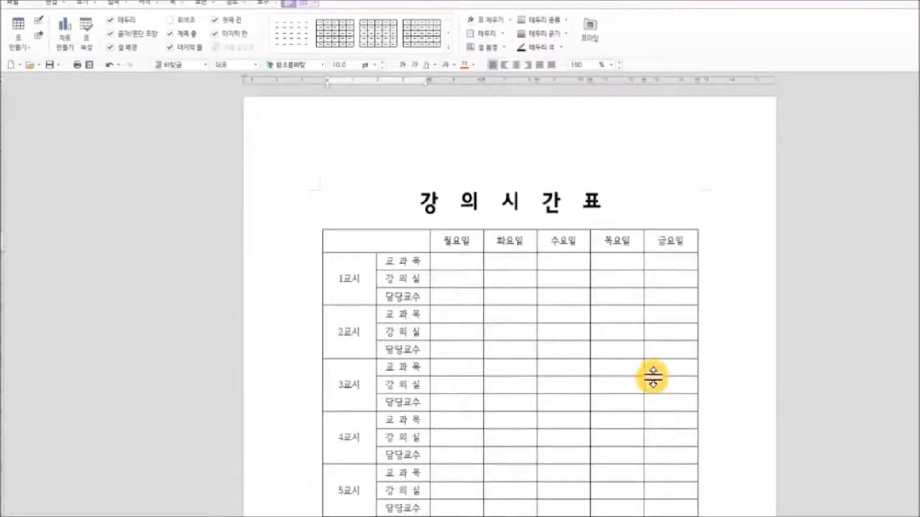
left_click(353, 241)
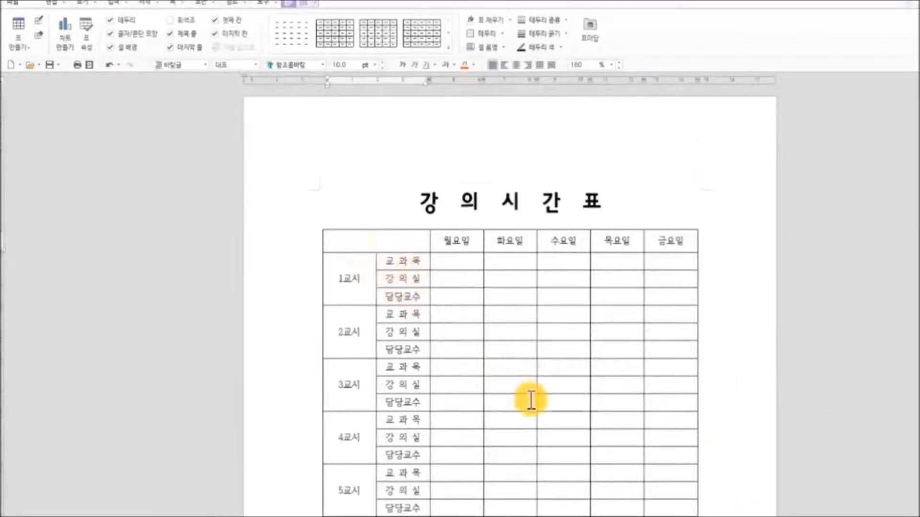
type("ㄱ")
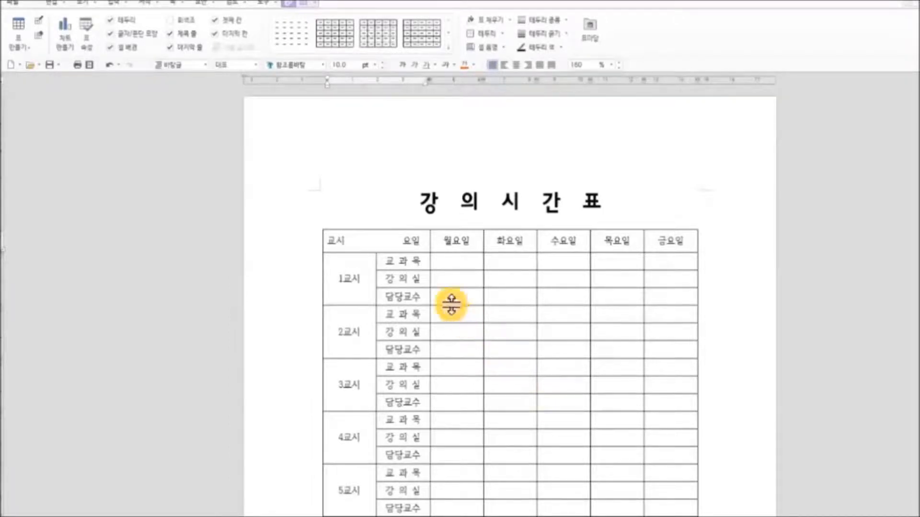
Draw a diagonal line across the 교시/요일 corner cell from its upper-left to its lower-right corner with the table drawing tool
left_click(320, 238)
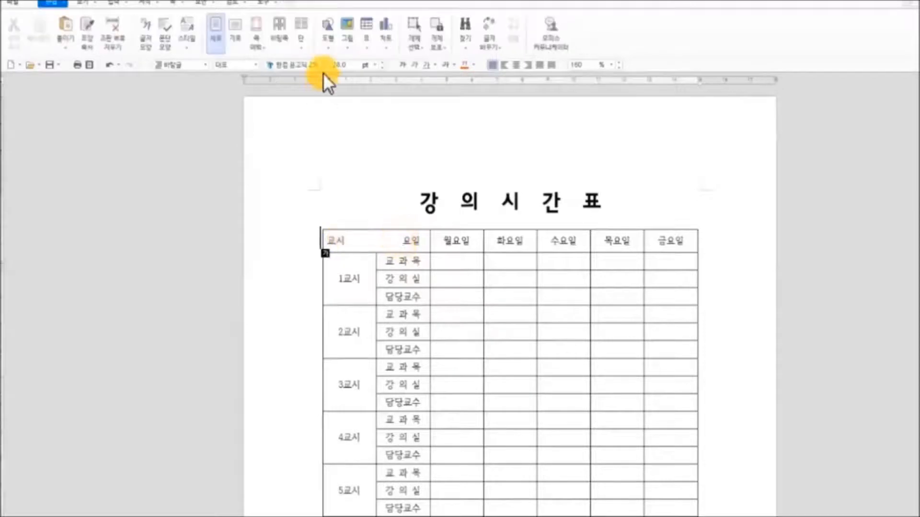
left_click(368, 47)
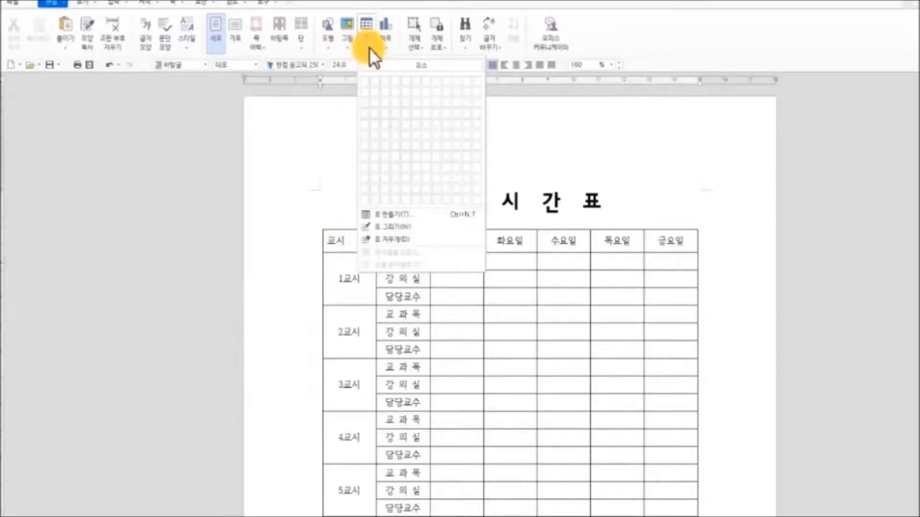
left_click(404, 227)
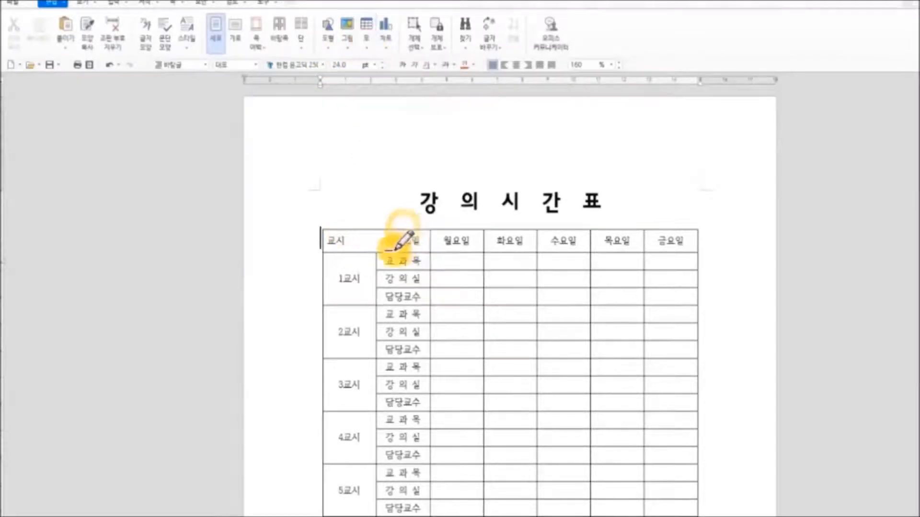
left_click_drag(325, 231, 430, 252)
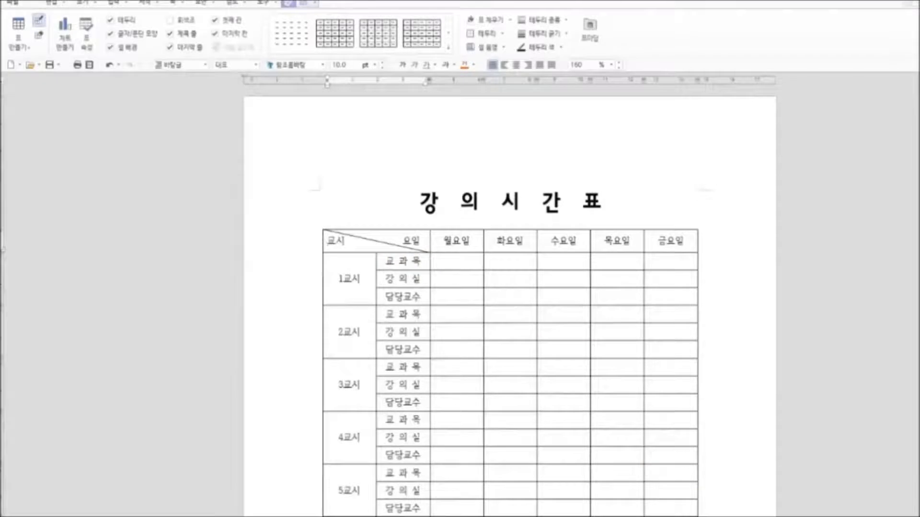
Examine the print preview at full-page and 100% zoom to check the timetable's layout on the page, and return to editing
left_click(90, 66)
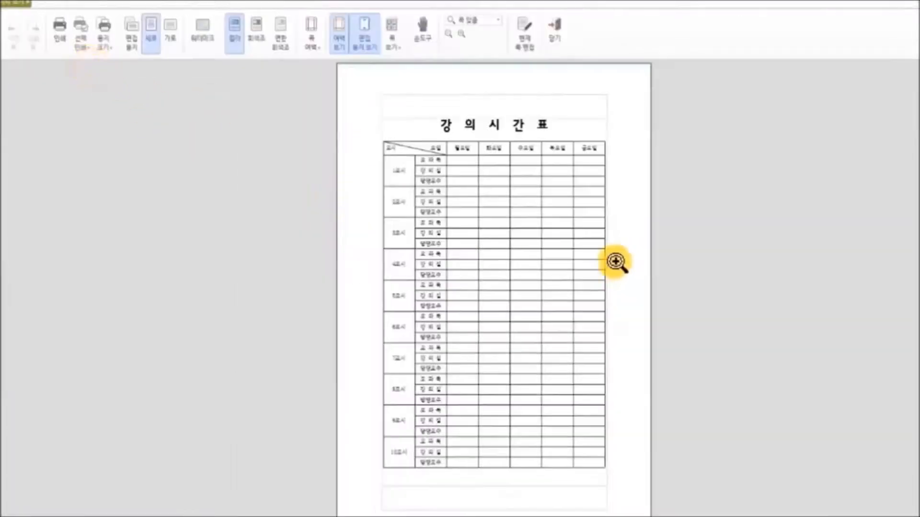
left_click(553, 237)
scroll(679, 281, "down", 3)
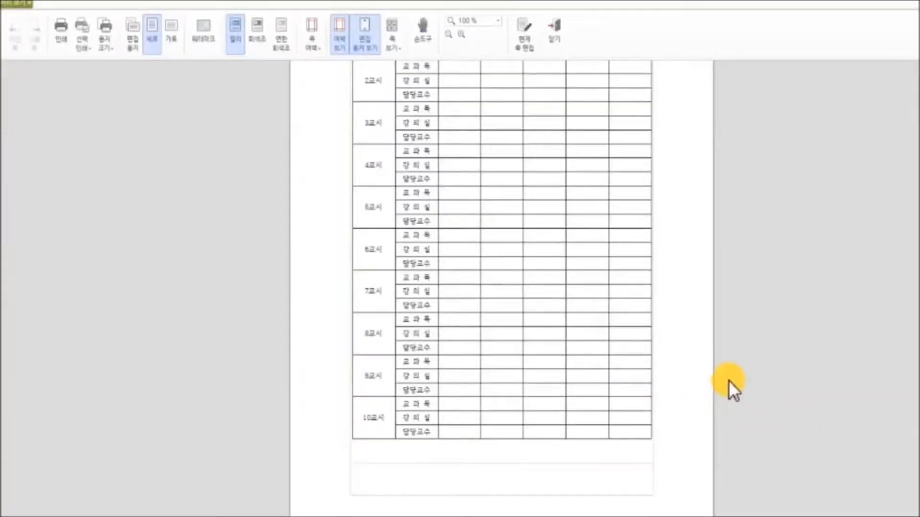
scroll(673, 366, "up", 3)
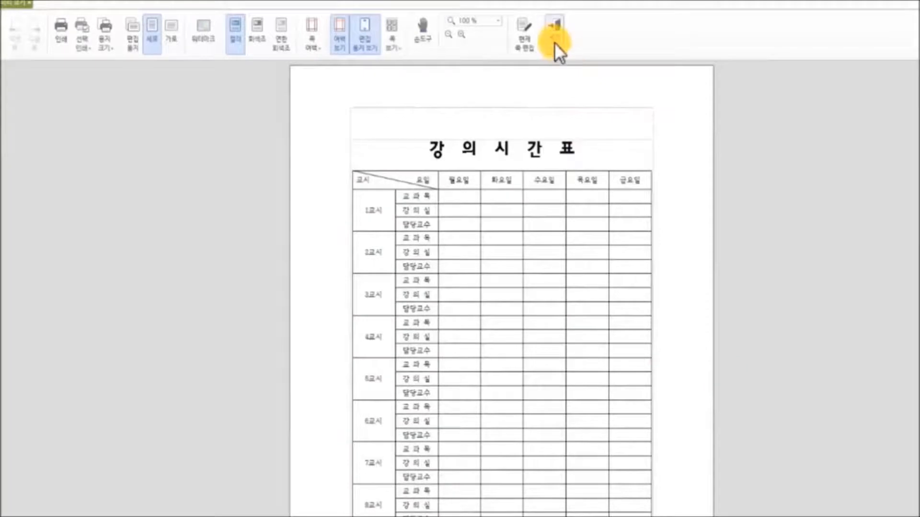
left_click(553, 30)
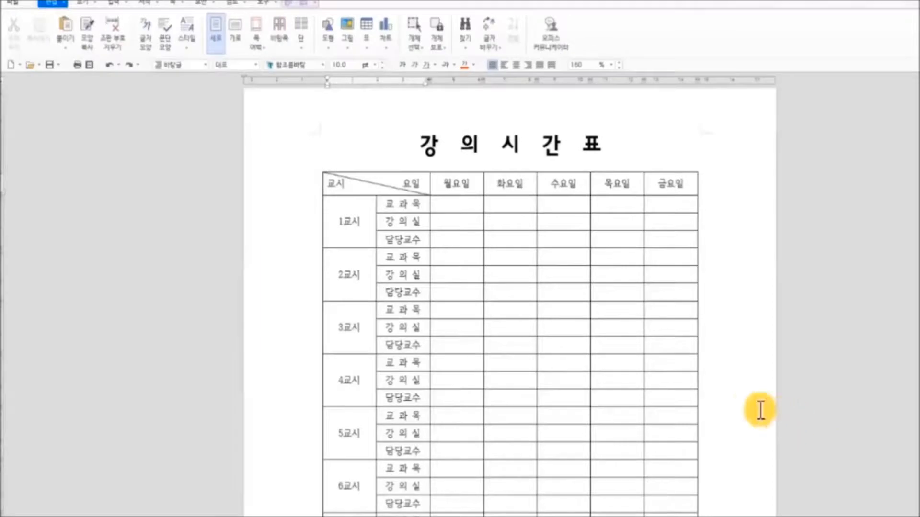
left_click(726, 381)
left_click(345, 169)
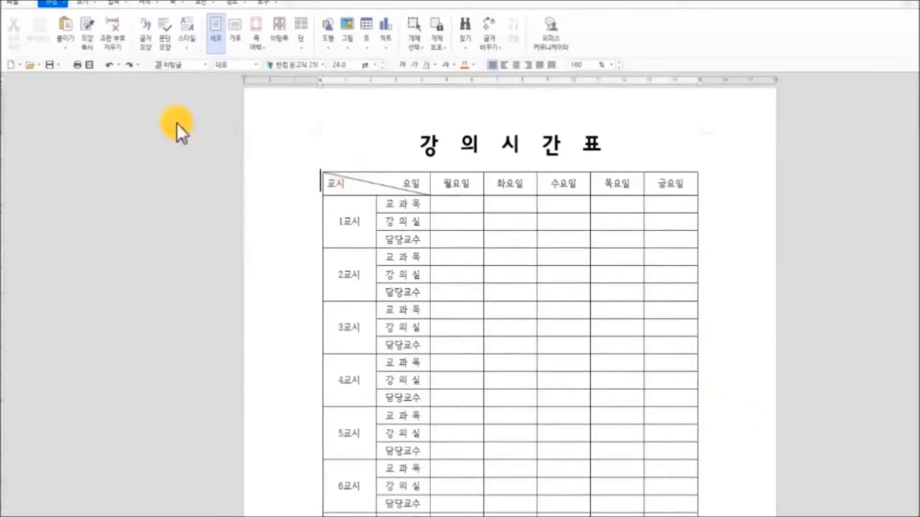
left_click(88, 65)
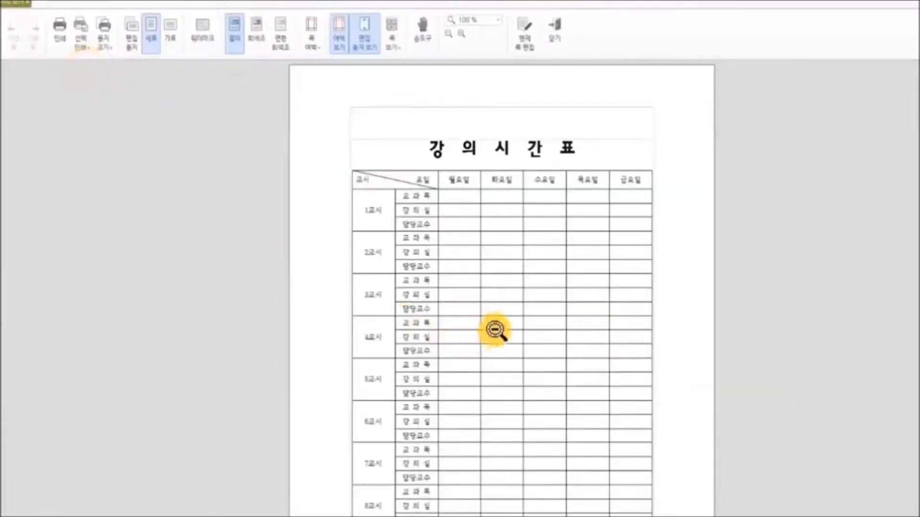
left_click(571, 329)
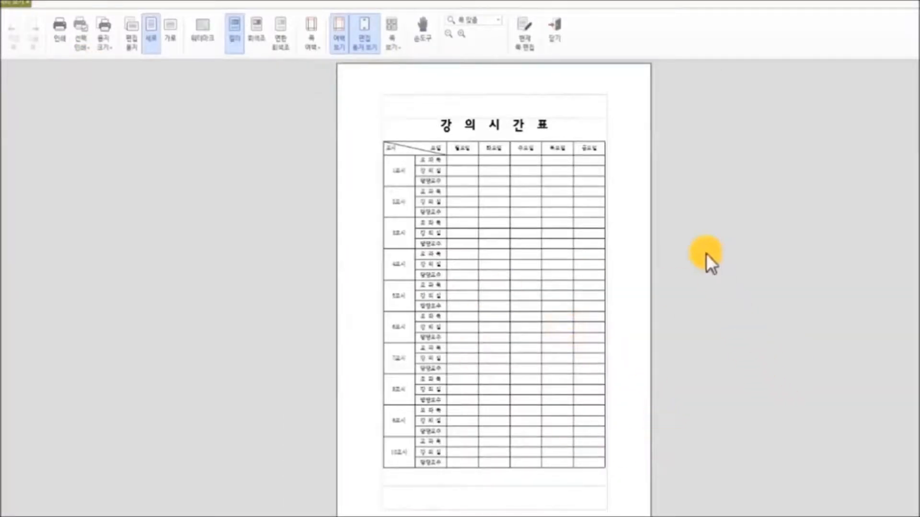
left_click(556, 33)
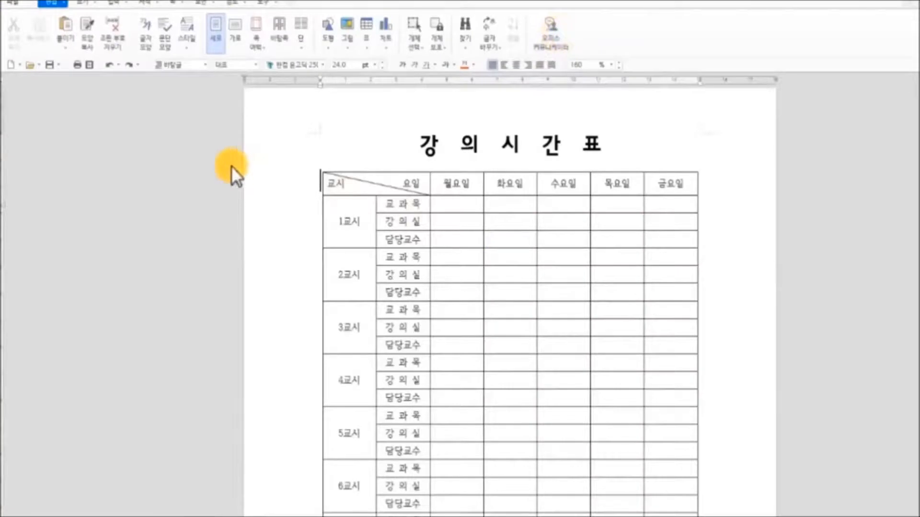
Save the document as 강 의 시 간 표.hwp in the 14.한글문서 folder on drive D
left_click(52, 65)
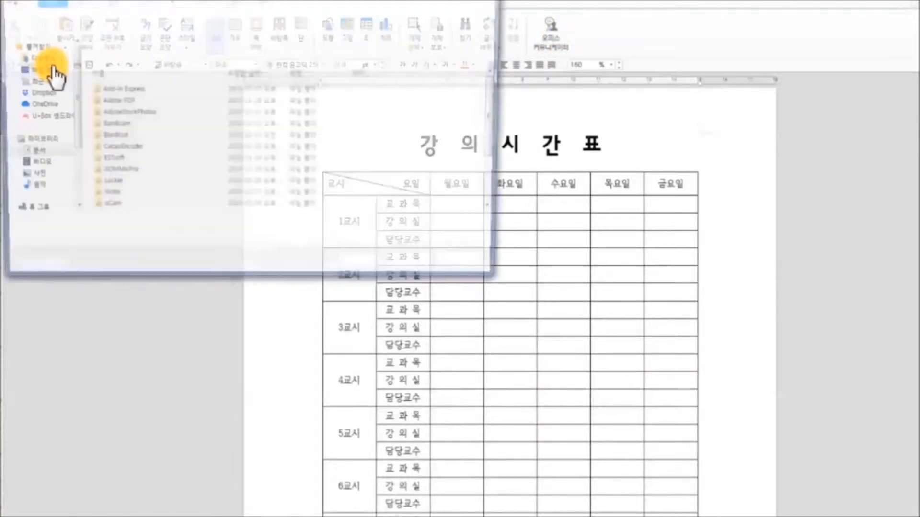
left_click_drag(73, 147, 76, 174)
left_click(52, 194)
left_click(168, 203)
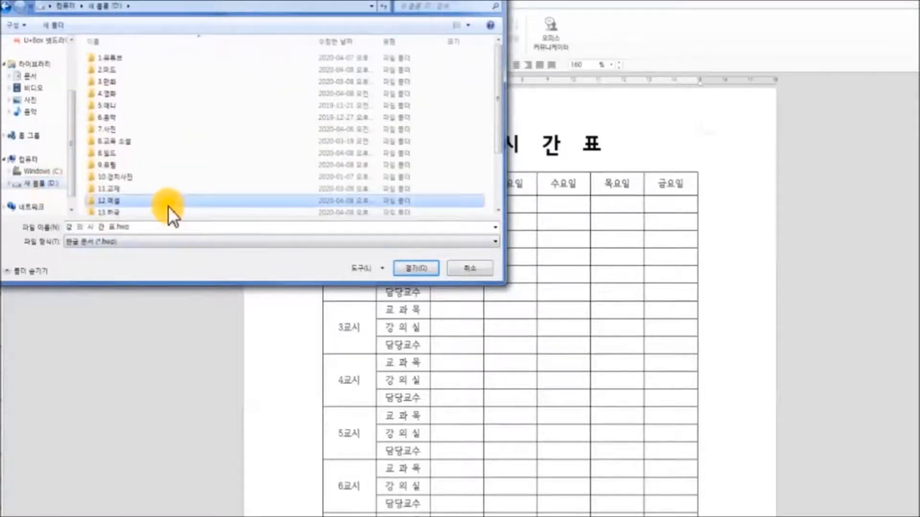
scroll(201, 196, "down", 2)
left_click(168, 174)
double_click(168, 177)
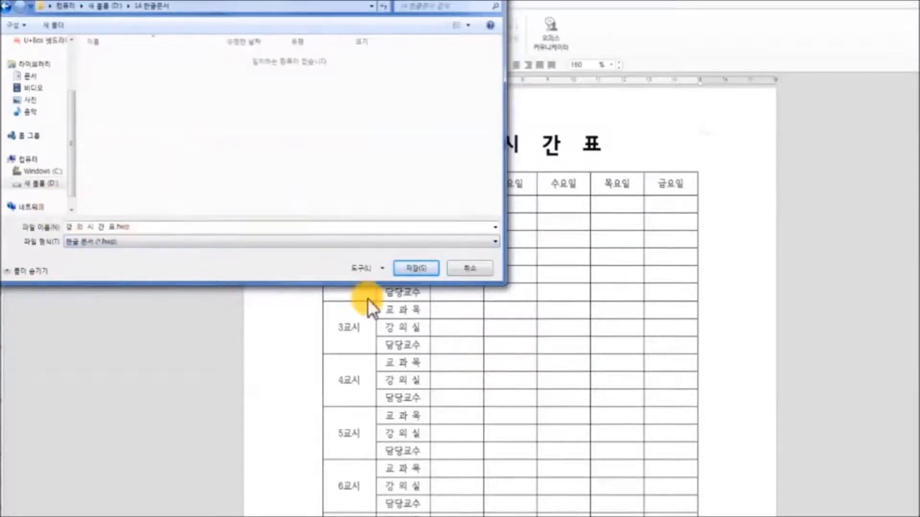
left_click(416, 269)
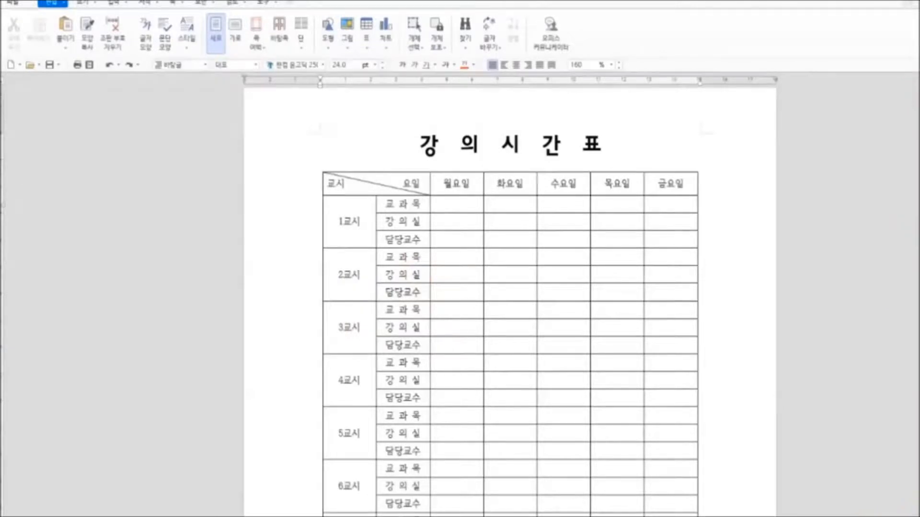
Select every cell of the timetable, open the individual cell border settings and move the dialog clear of the table
scroll(852, 479, "down", 6)
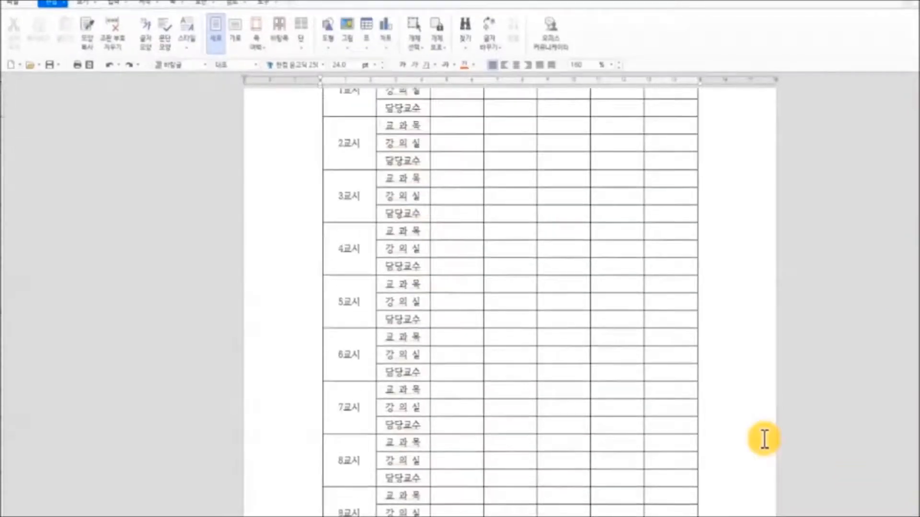
scroll(762, 438, "up", 7)
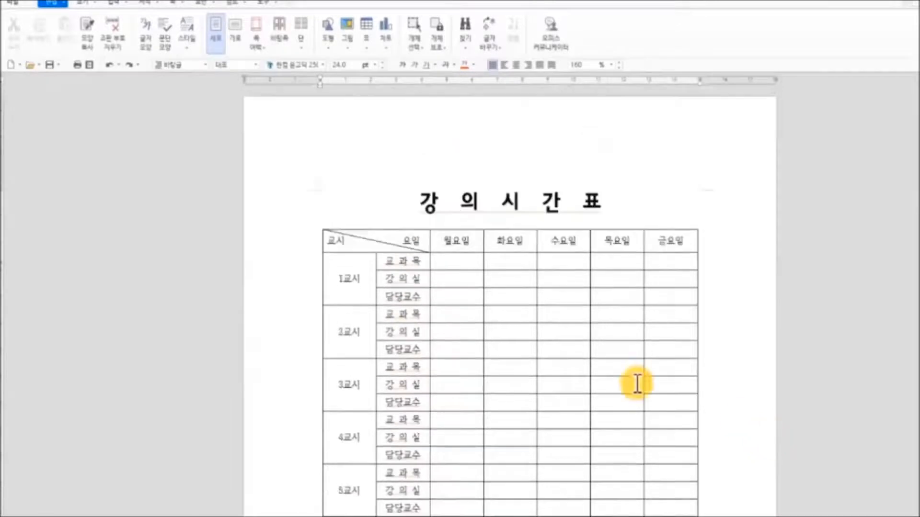
left_click_drag(351, 242, 671, 413)
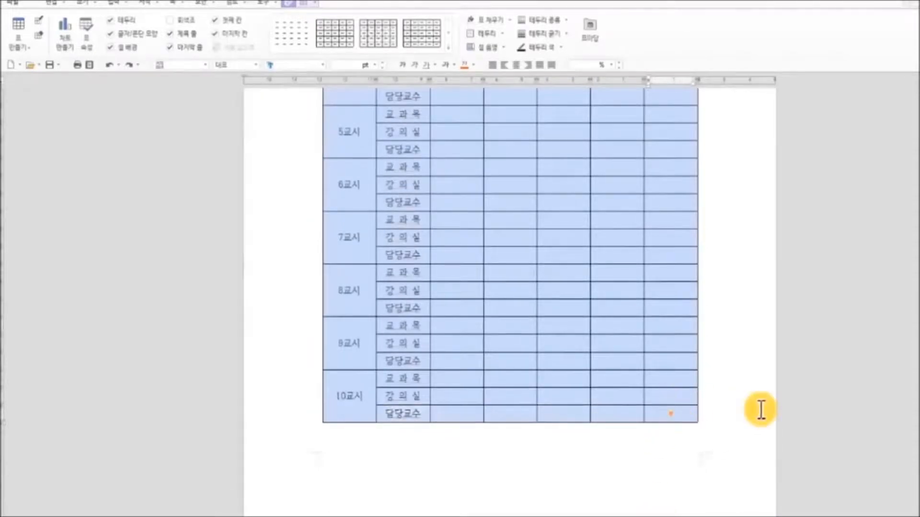
scroll(759, 407, "up", 5)
scroll(486, 287, "up", 2)
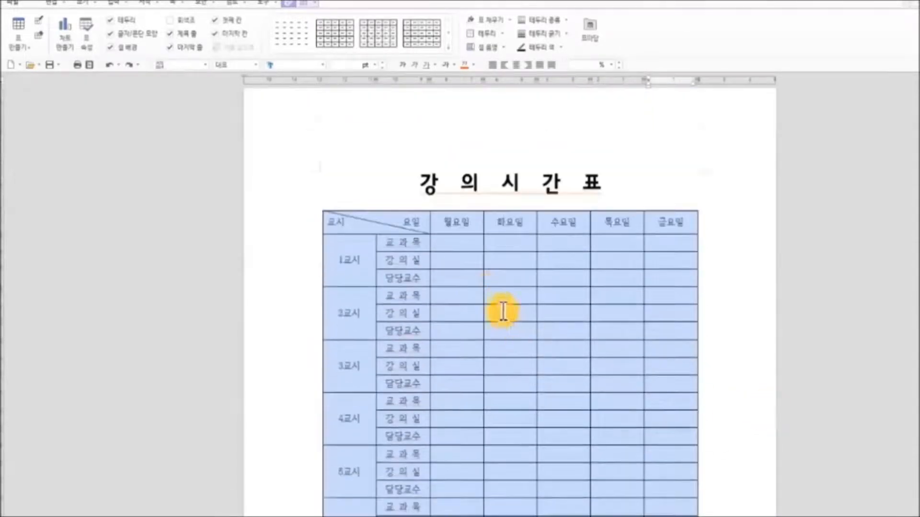
right_click(502, 295)
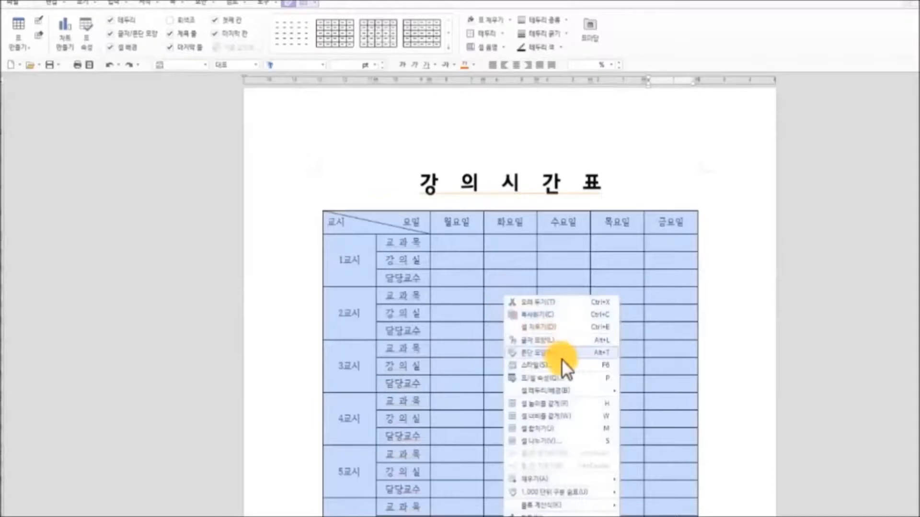
mouse_move(574, 389)
left_click(632, 389)
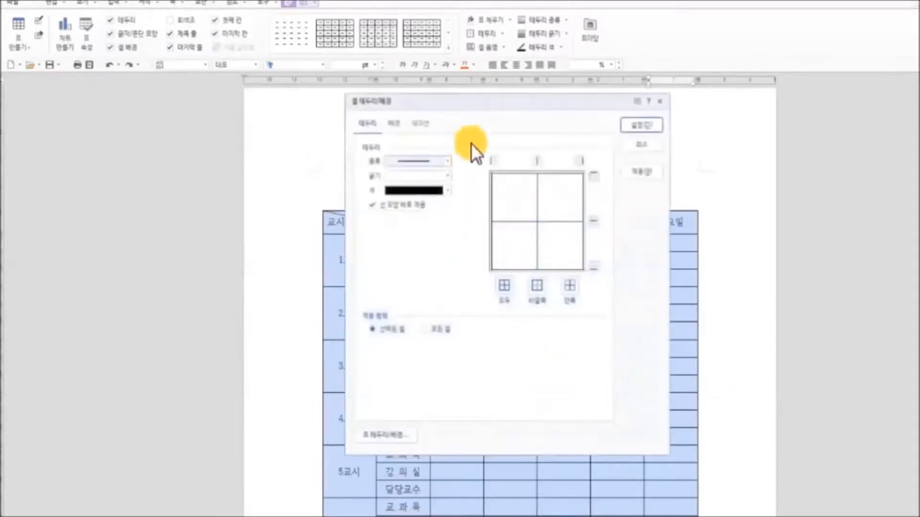
left_click_drag(469, 105, 157, 104)
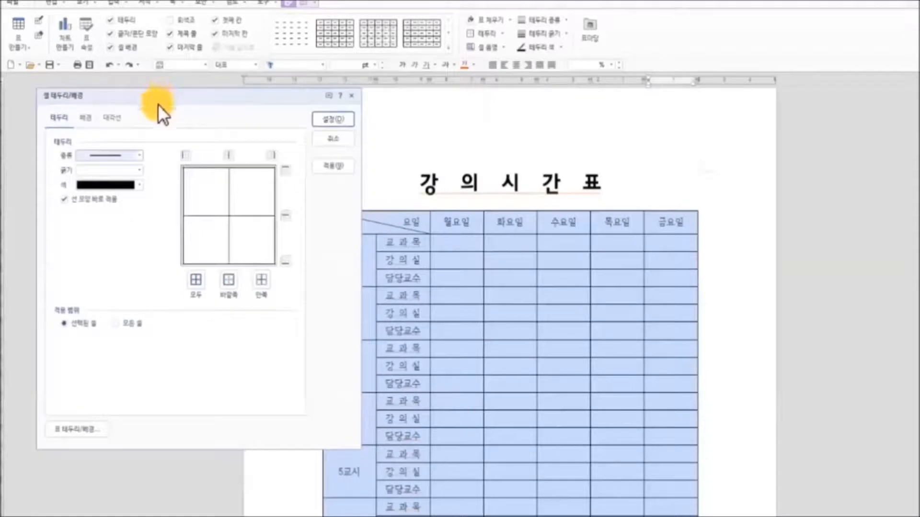
Apply a 0.4 mm solid line to the outside border of the whole timetable and deselect the table
left_click(140, 156)
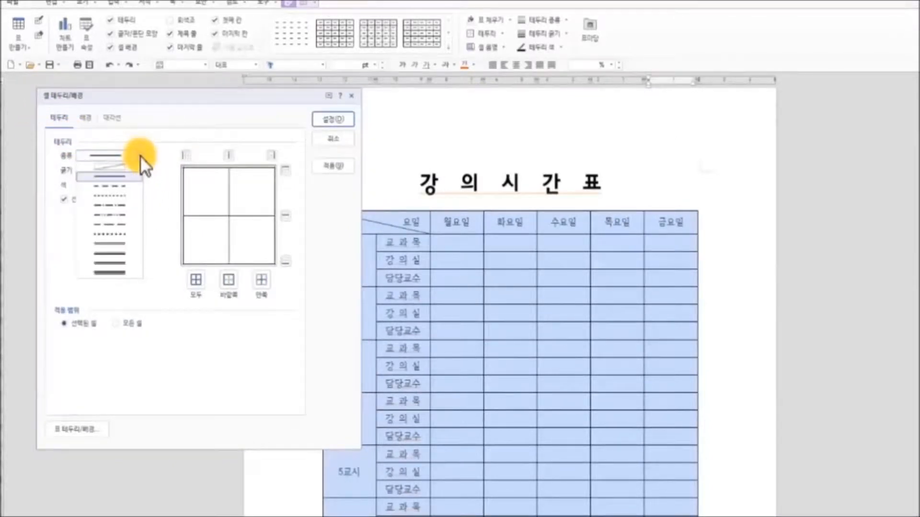
left_click(140, 155)
left_click(139, 169)
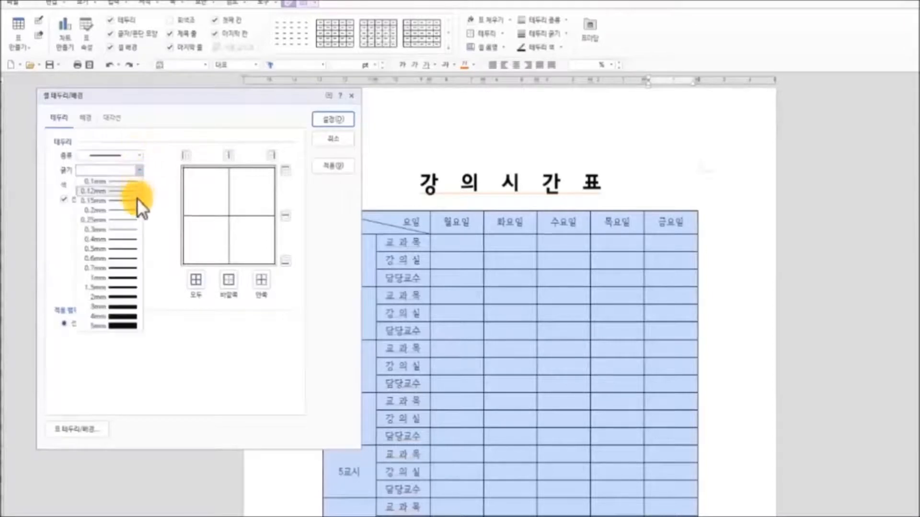
left_click(133, 239)
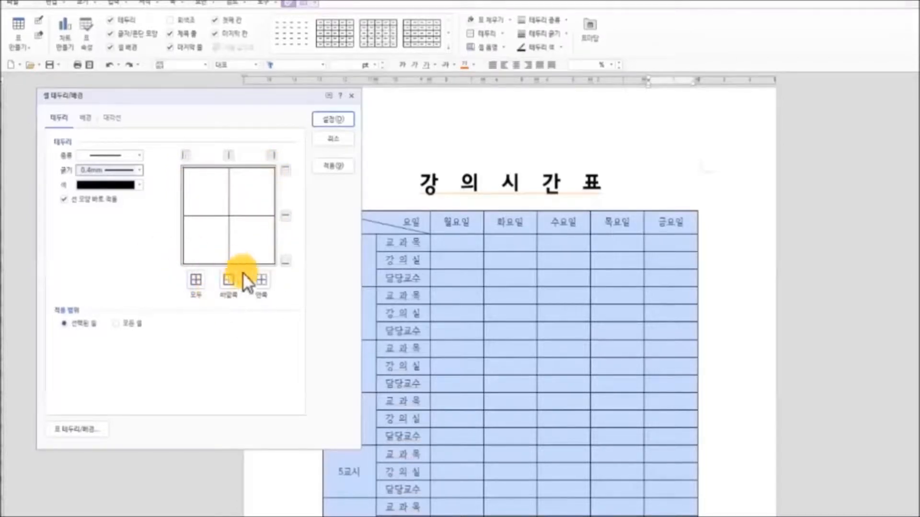
left_click(229, 282)
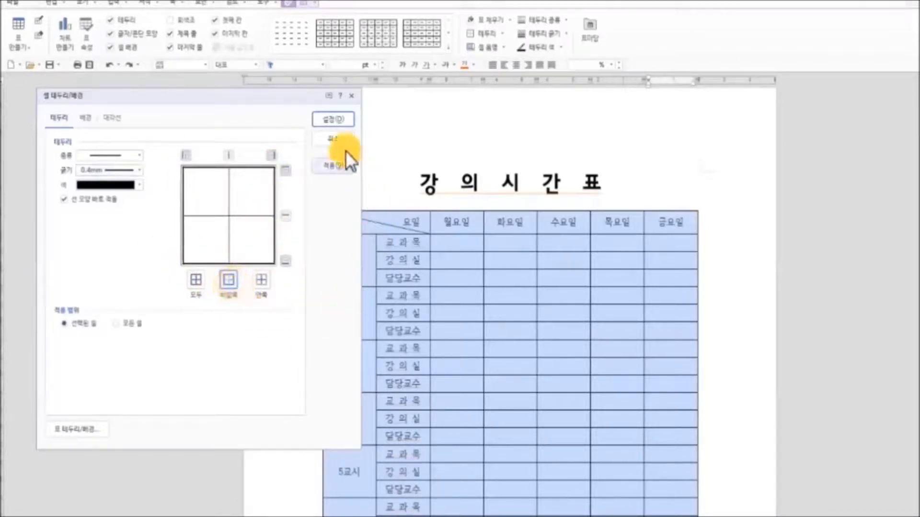
left_click(332, 120)
scroll(365, 188, "down", 5)
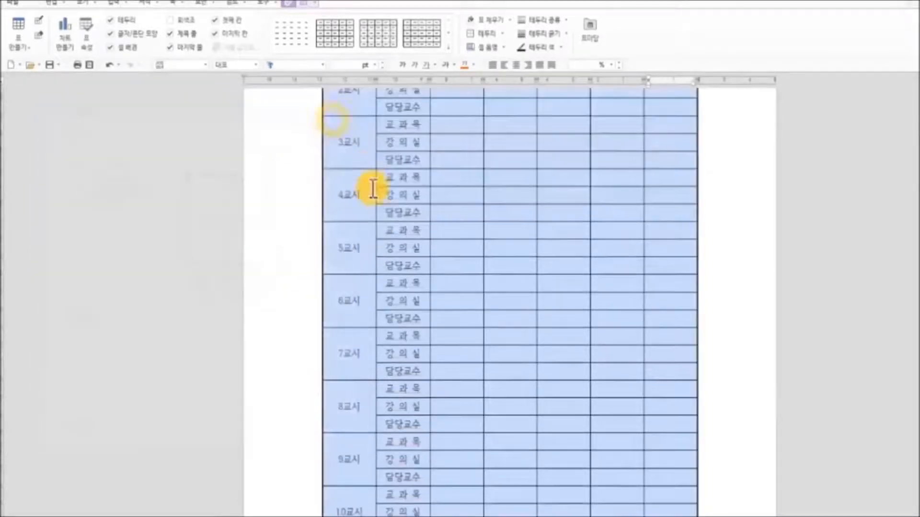
left_click(740, 355)
Select the weekday heading row including the corner cell, open the individual cell border settings and move the dialog off the table
scroll(470, 232, "up", 5)
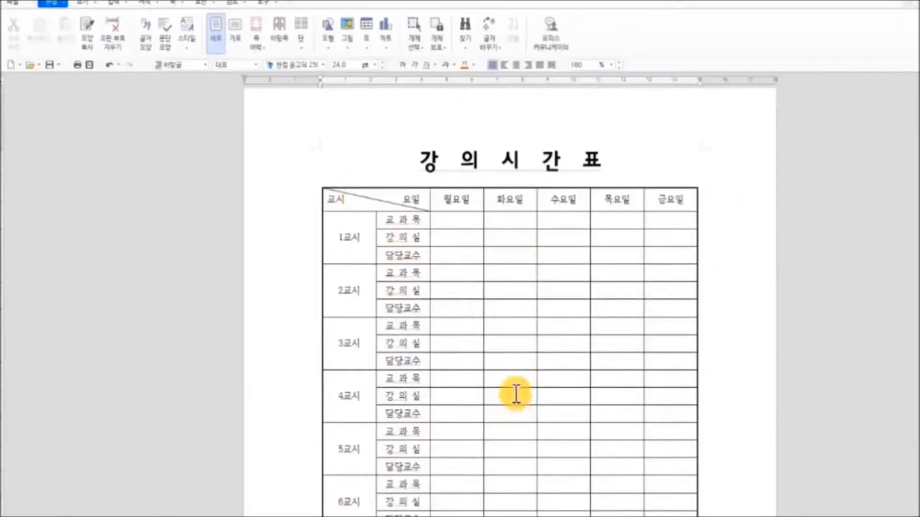
scroll(607, 384, "down", 6)
scroll(631, 432, "up", 5)
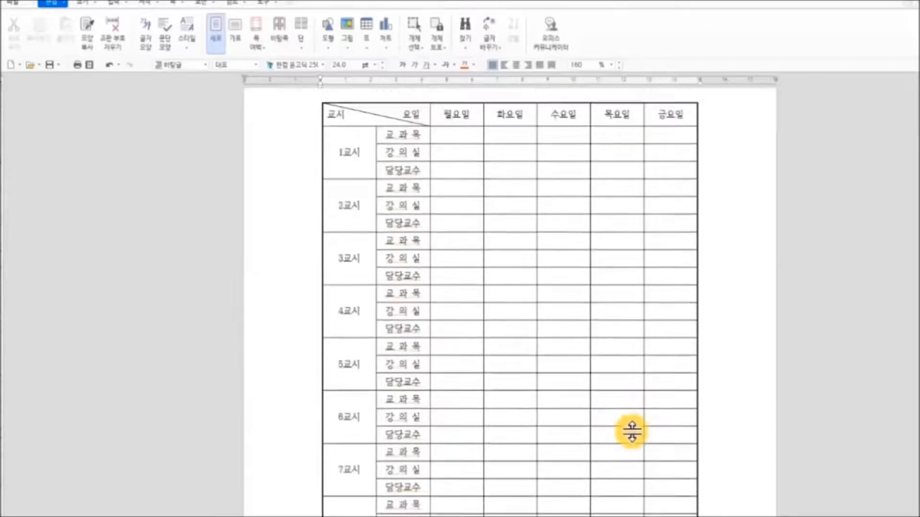
scroll(631, 433, "up", 3)
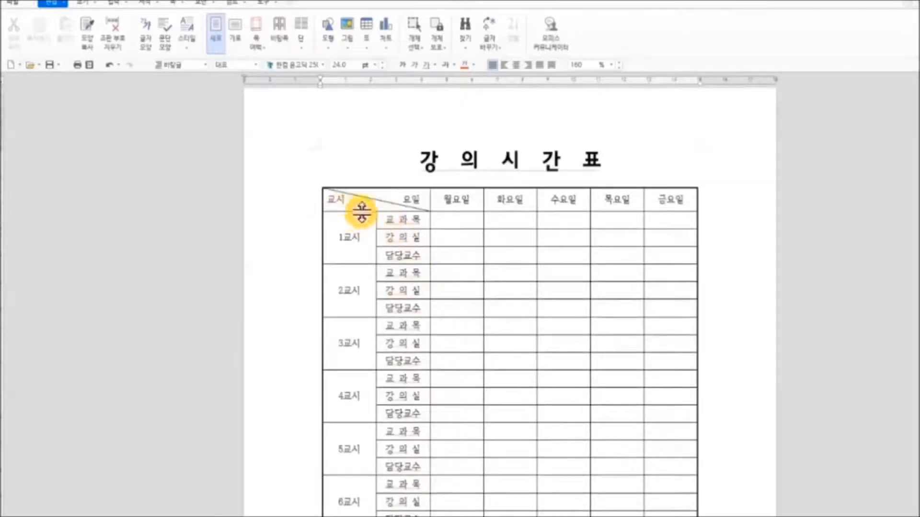
left_click_drag(350, 208, 666, 203)
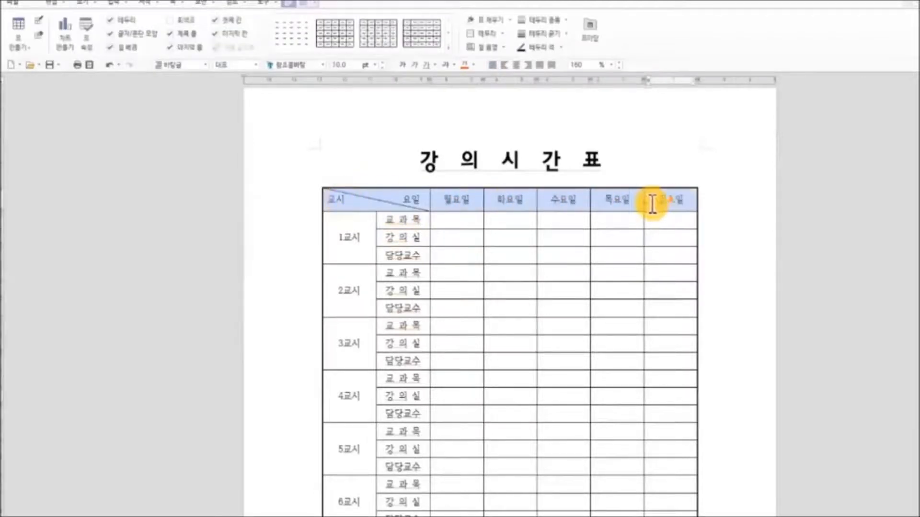
right_click(502, 205)
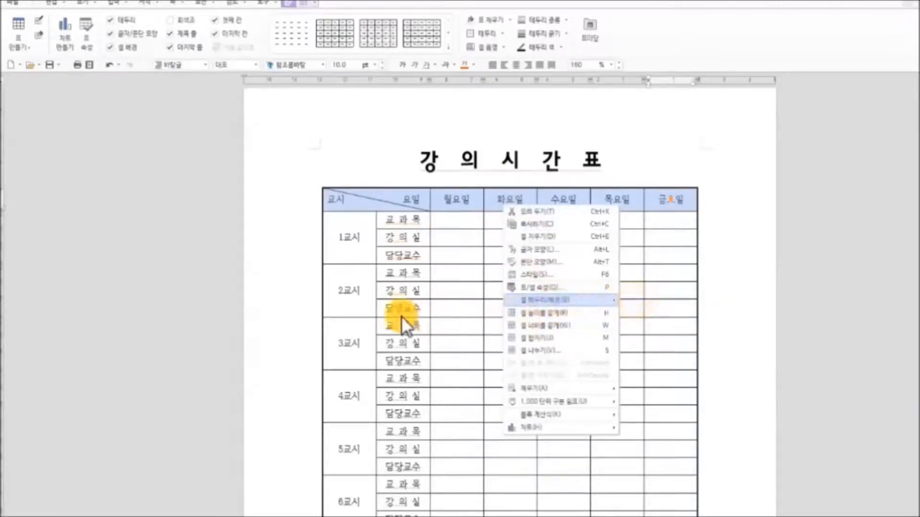
left_click(413, 305)
key("l")
left_click_drag(483, 105, 161, 138)
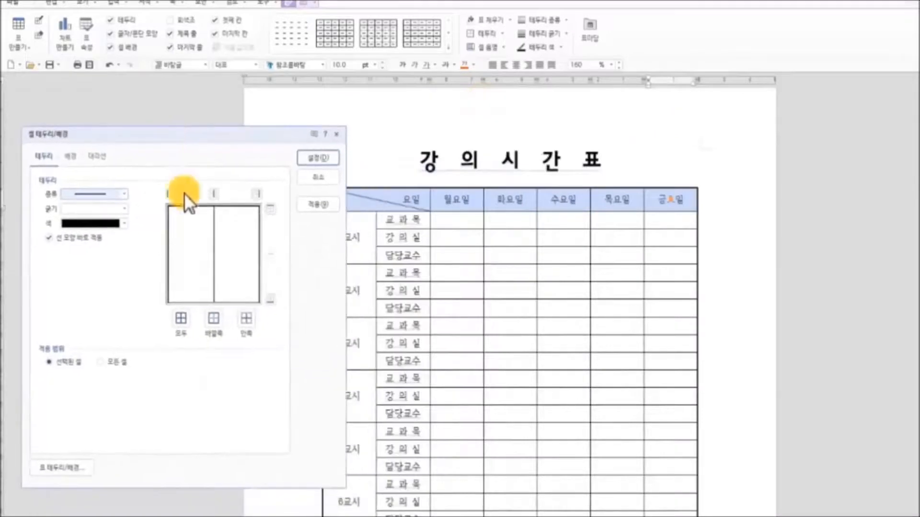
Apply a 0.5 mm double line to the bottom border of the weekday heading row and deselect the cells
left_click(123, 192)
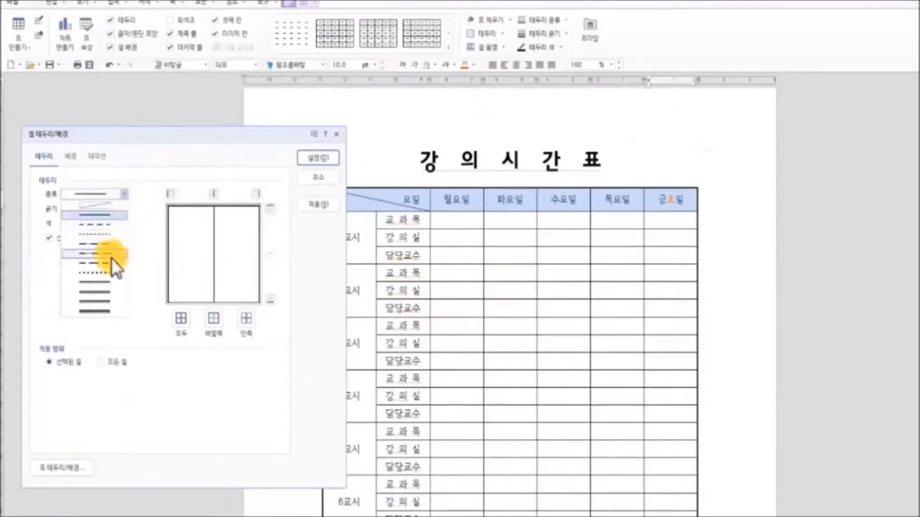
left_click(108, 279)
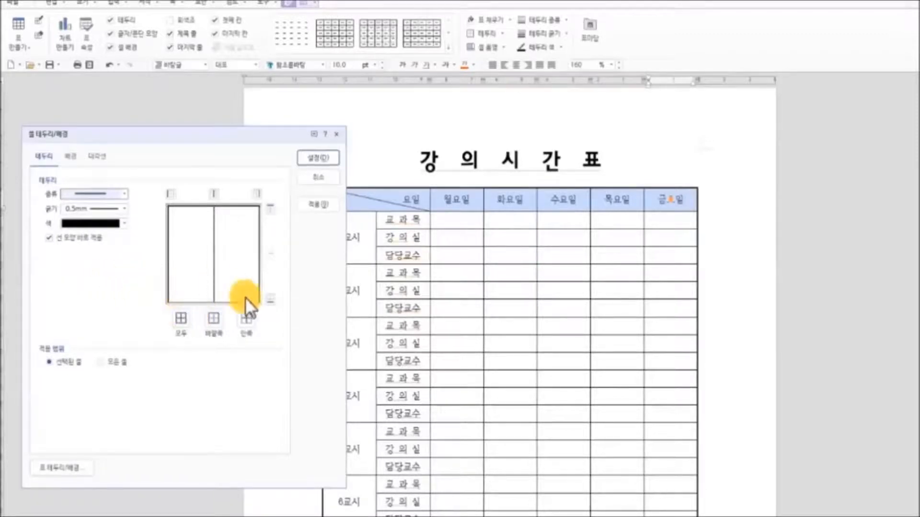
left_click(271, 300)
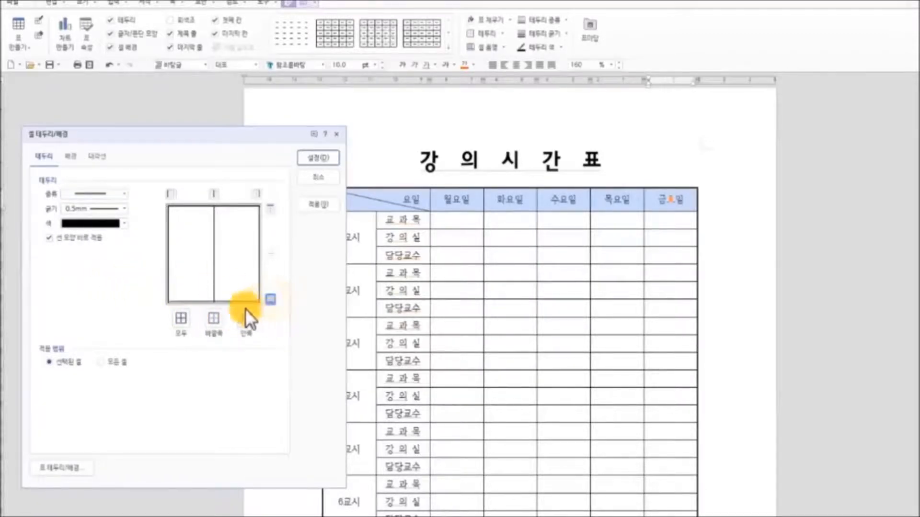
left_click(311, 156)
left_click(740, 283)
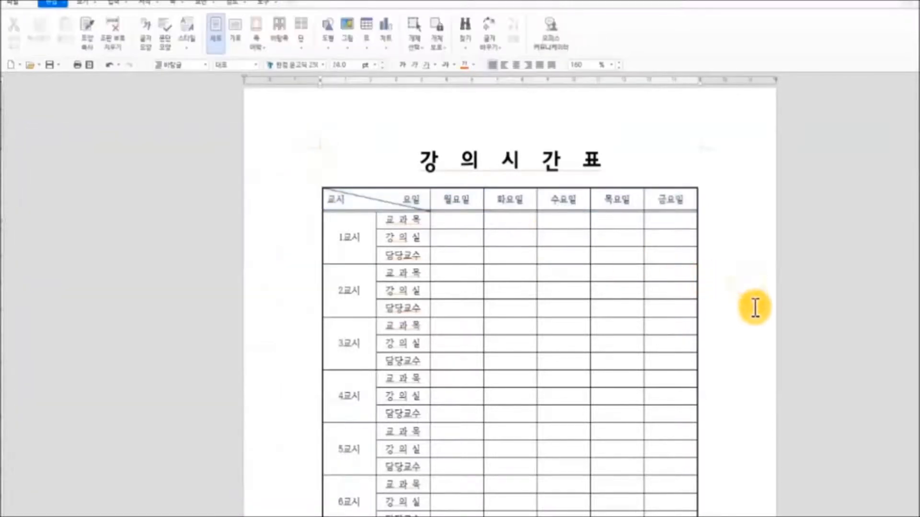
Select the period and label columns with the corner cell, open the individual cell border settings and move the dialog clear of the selection
scroll(754, 307, "down", 2)
scroll(755, 307, "up", 2)
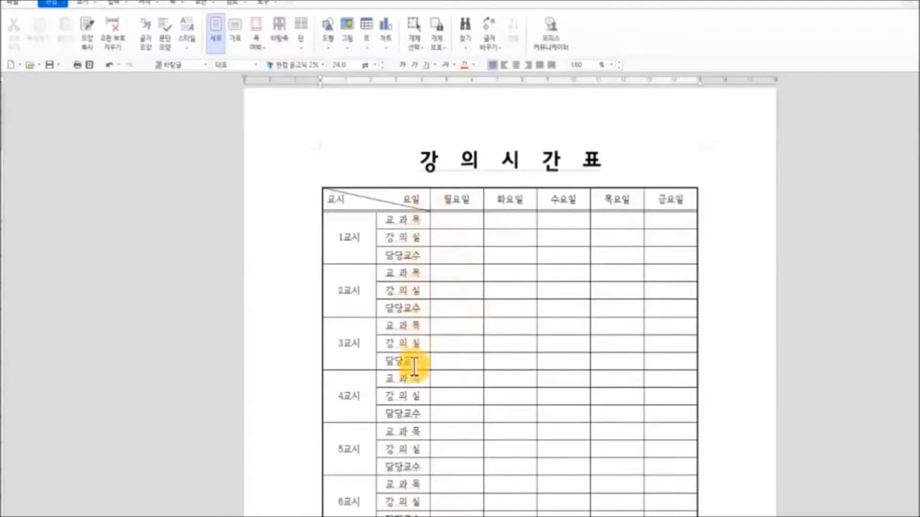
left_click_drag(353, 202, 372, 458)
scroll(404, 422, "up", 5)
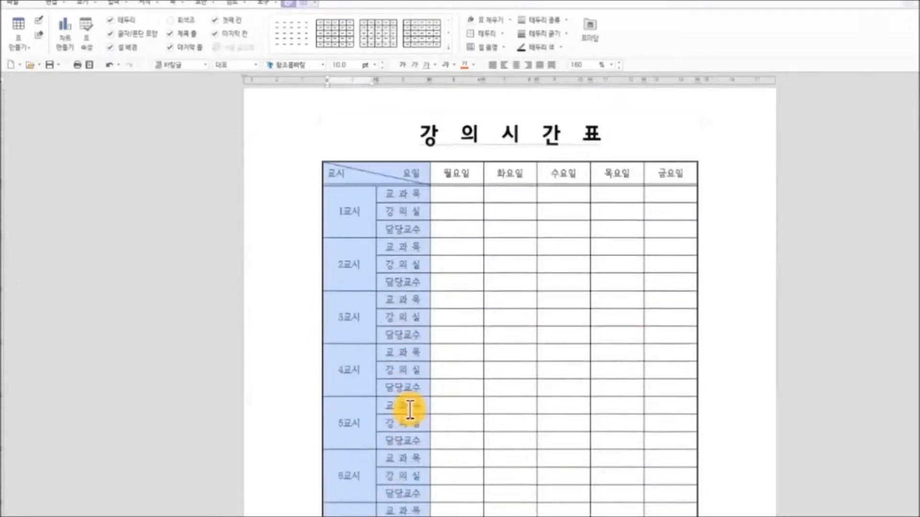
right_click(354, 266)
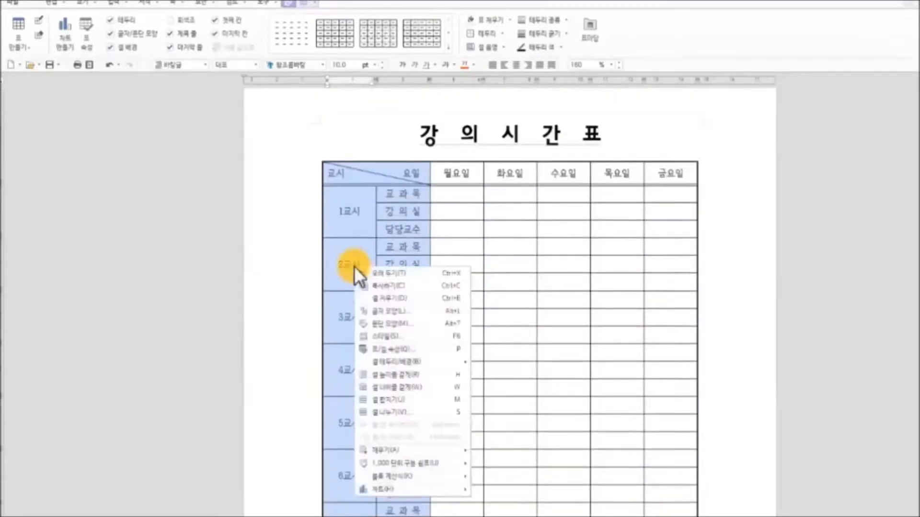
mouse_move(430, 361)
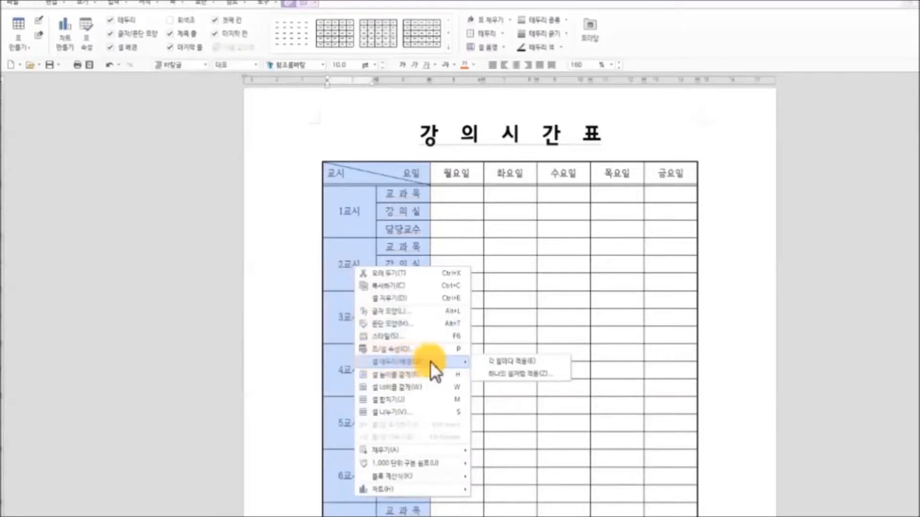
left_click(483, 362)
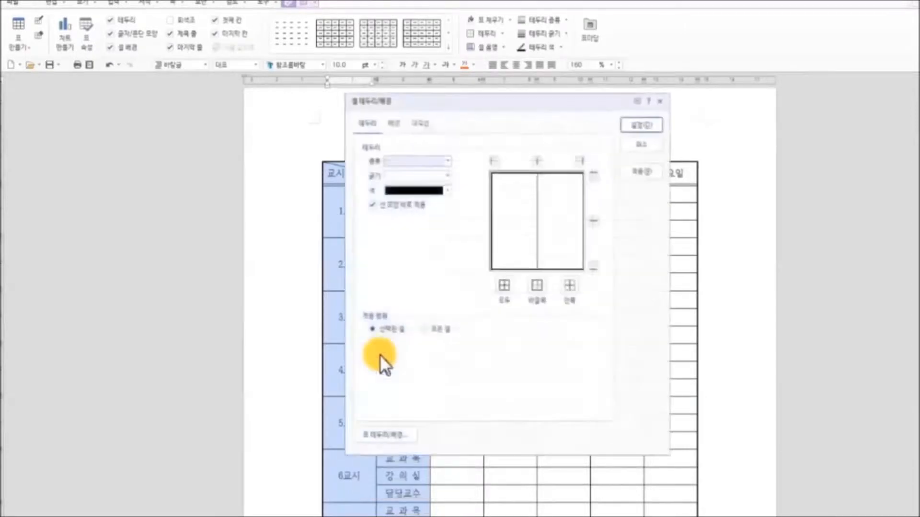
left_click_drag(504, 114, 678, 125)
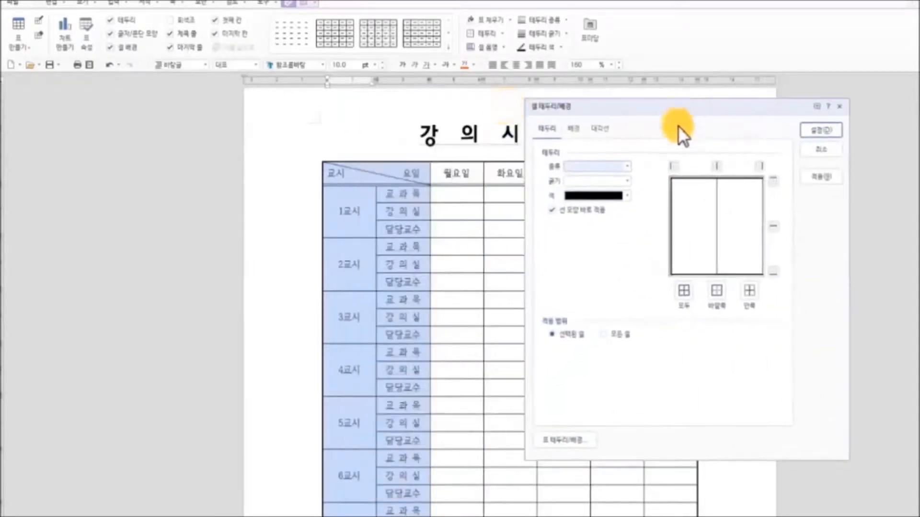
Apply a 0.5 mm double line to the right border of the period and label columns and deselect the cells
left_click(629, 166)
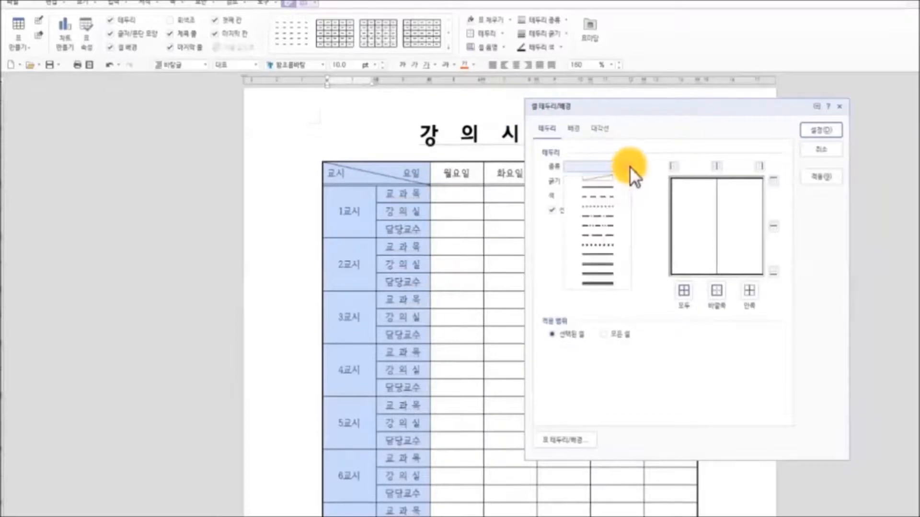
left_click(608, 254)
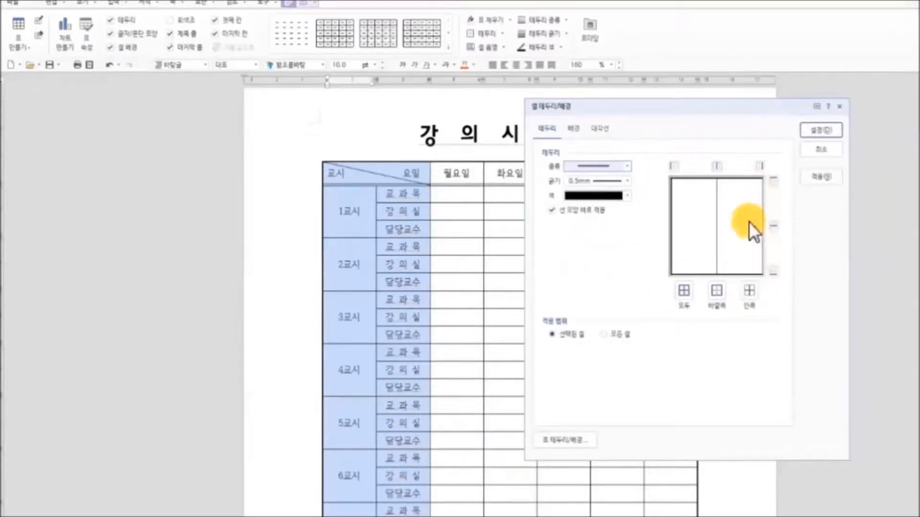
left_click(757, 166)
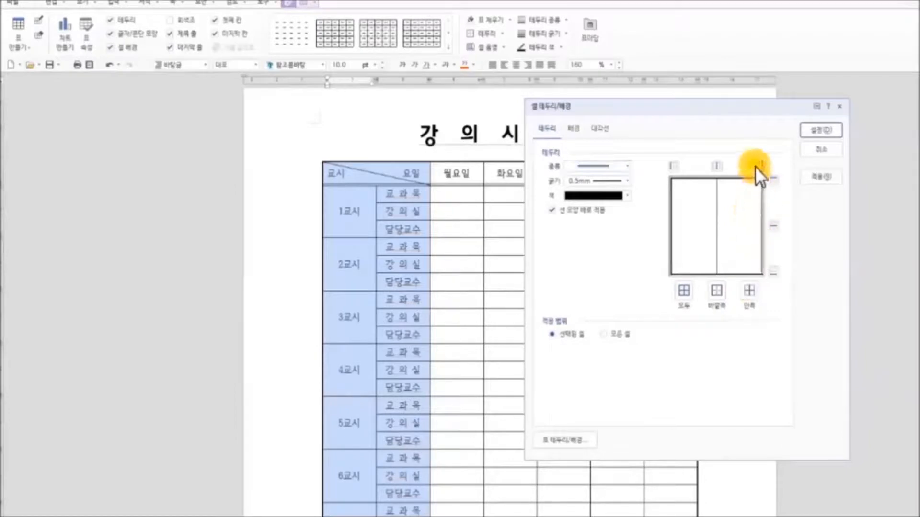
left_click(820, 129)
left_click(810, 262)
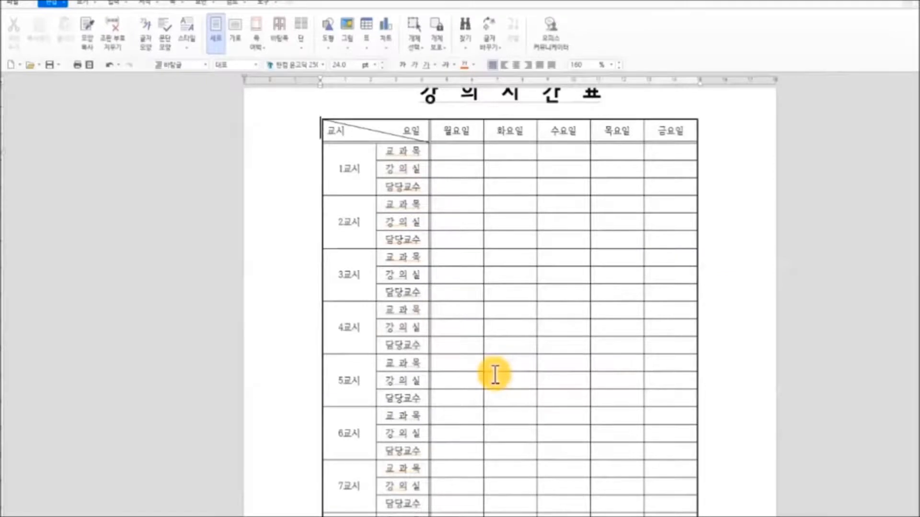
Change the corner cell's \ diagonal to the bent line with a horizontal middle section
scroll(495, 375, "down", 5)
scroll(495, 375, "up", 8)
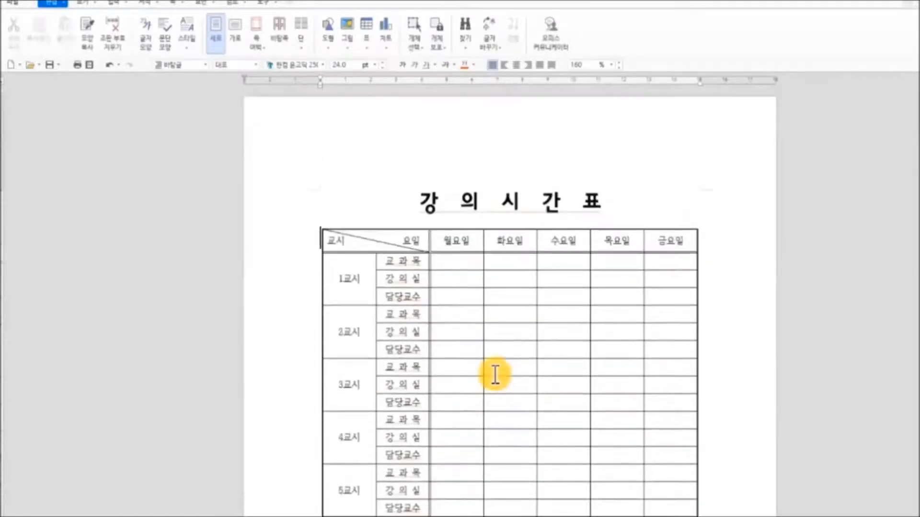
scroll(495, 375, "down", 3)
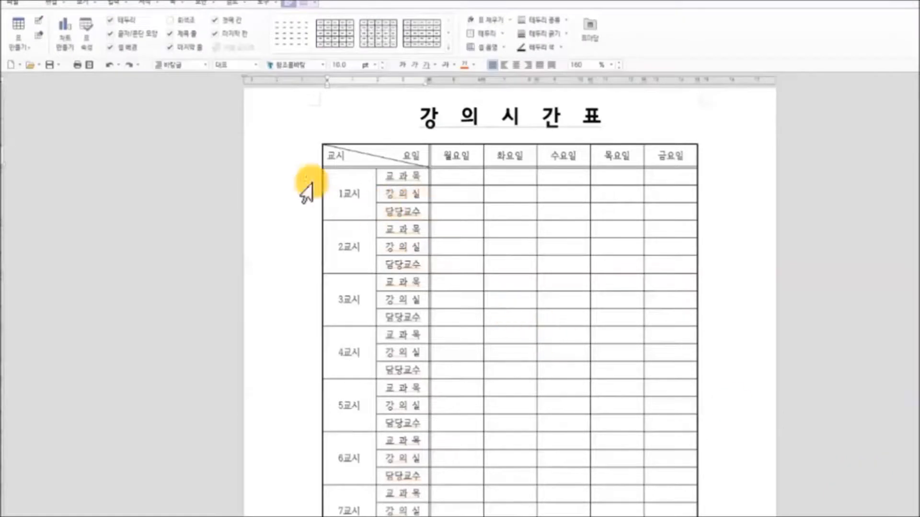
right_click(364, 157)
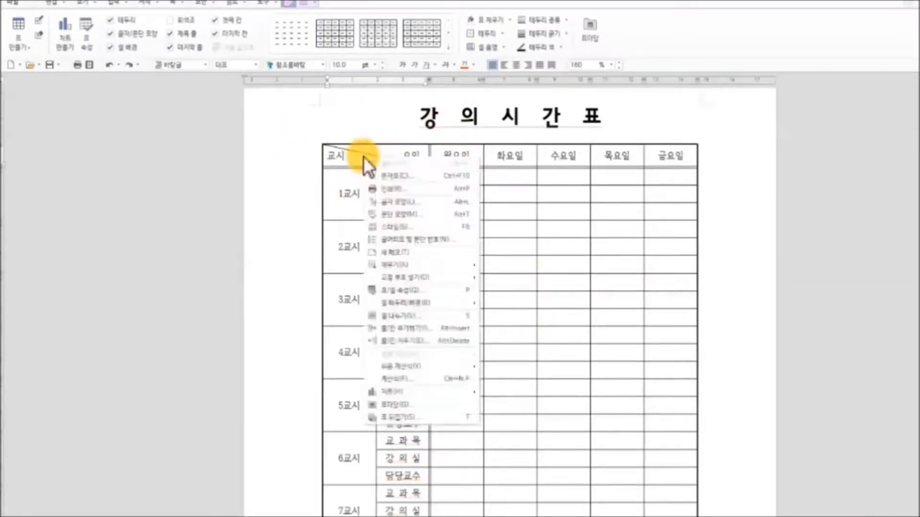
mouse_move(430, 304)
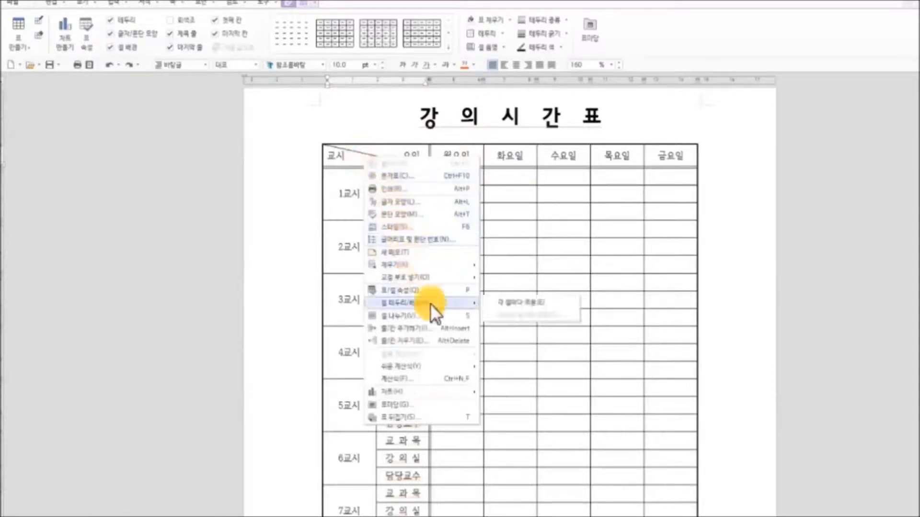
left_click(513, 304)
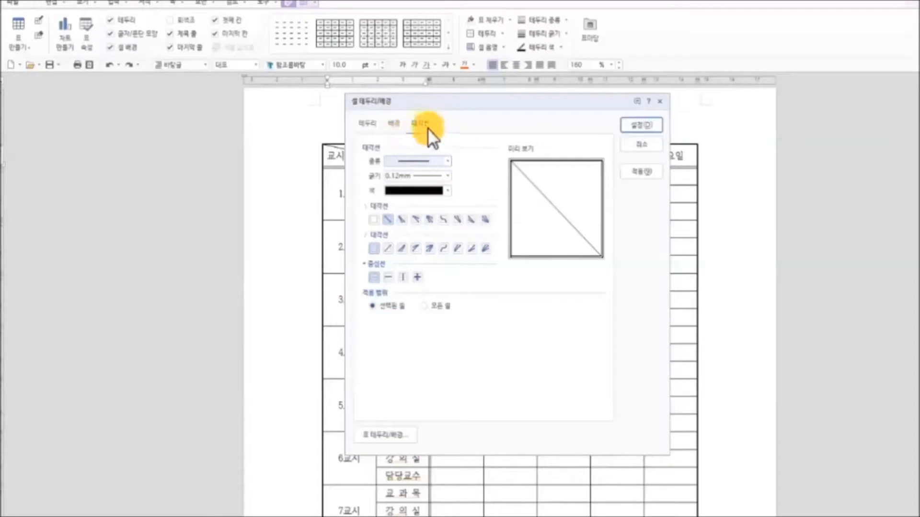
left_click_drag(480, 105, 194, 123)
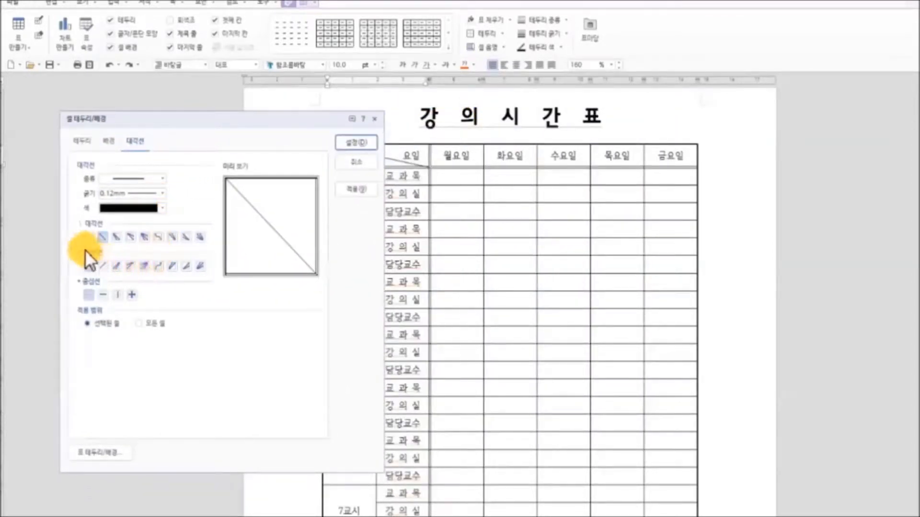
left_click(159, 240)
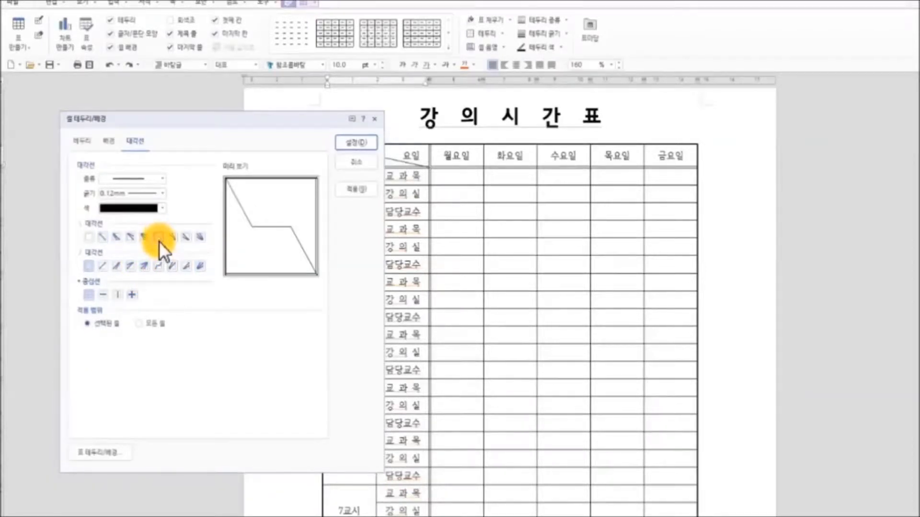
left_click(355, 144)
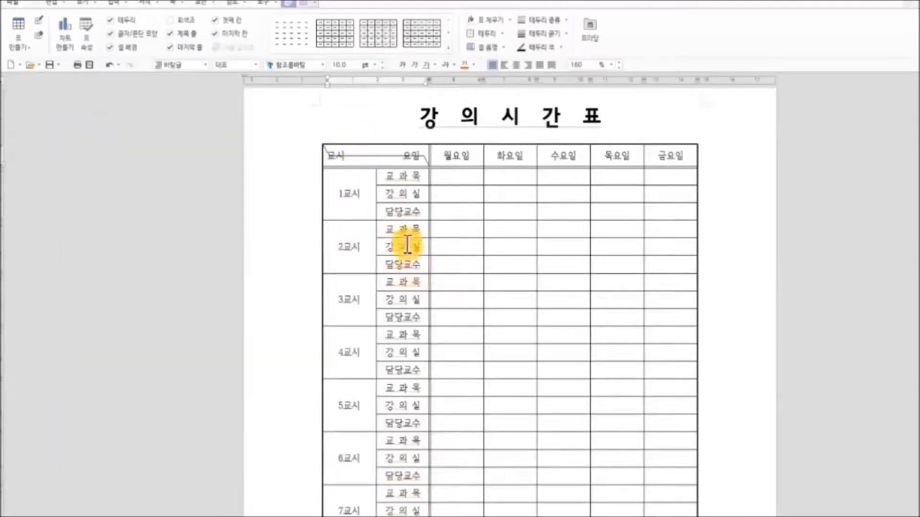
Replace the corner cell's text with two lines, 요일 above and 교시 below
left_click_drag(331, 156, 420, 153)
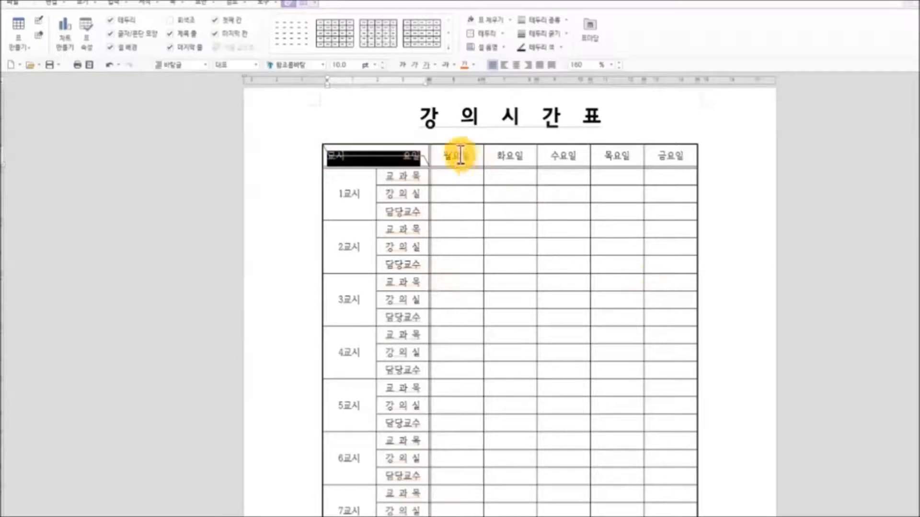
key("Delete")
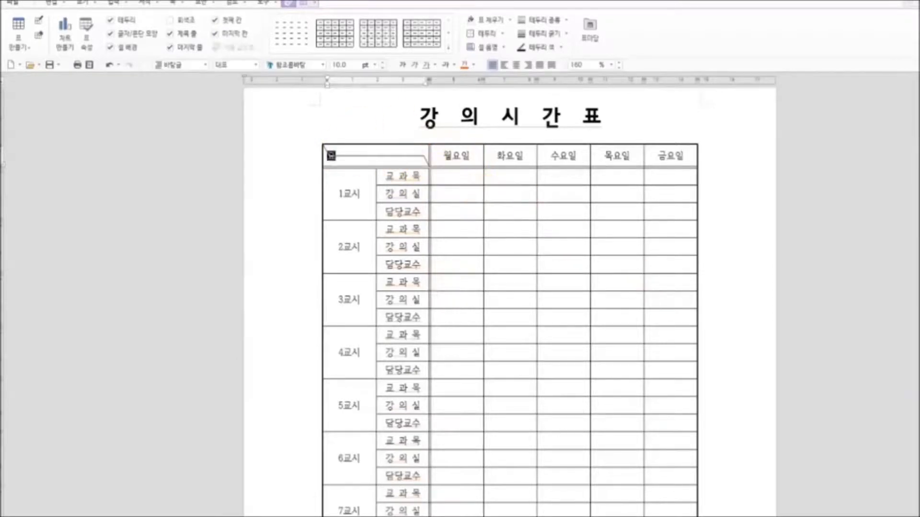
type("요일")
key("Return")
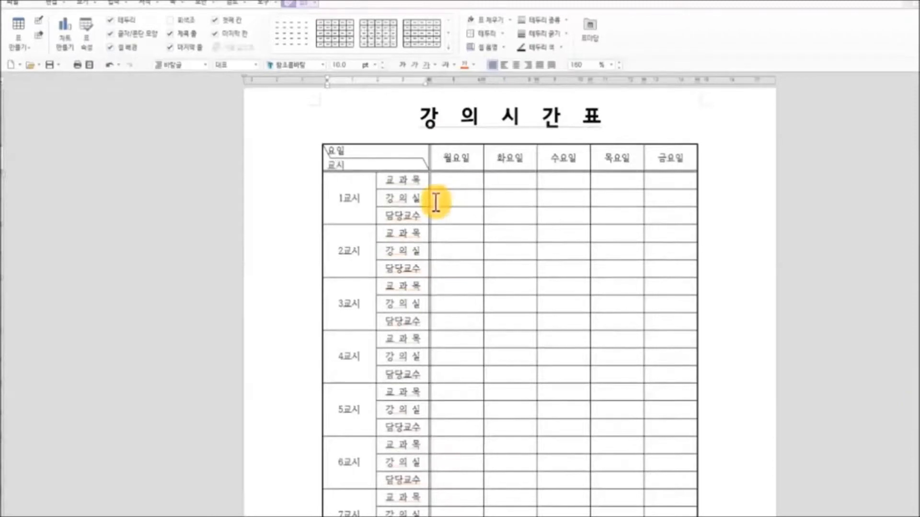
left_click(342, 168)
type("교시")
Center both lines of text in the corner cell and deselect them
left_click_drag(344, 168, 327, 151)
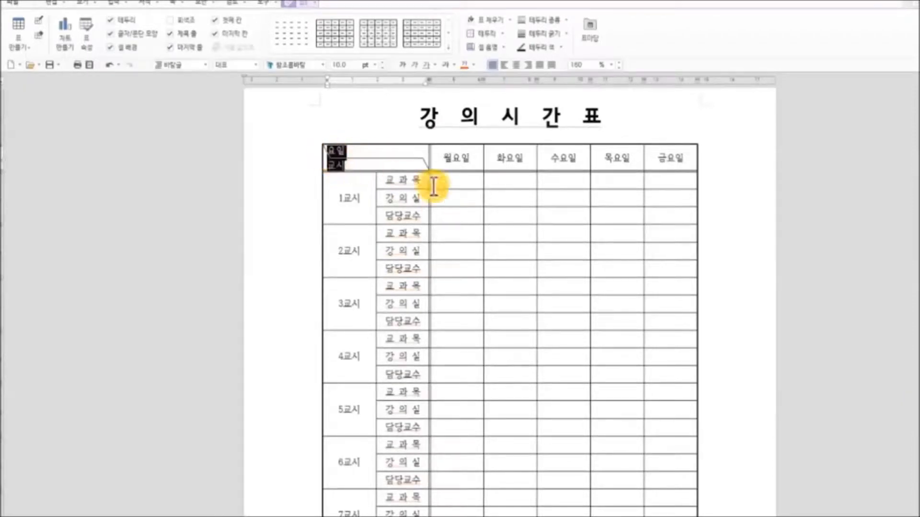
left_click(517, 65)
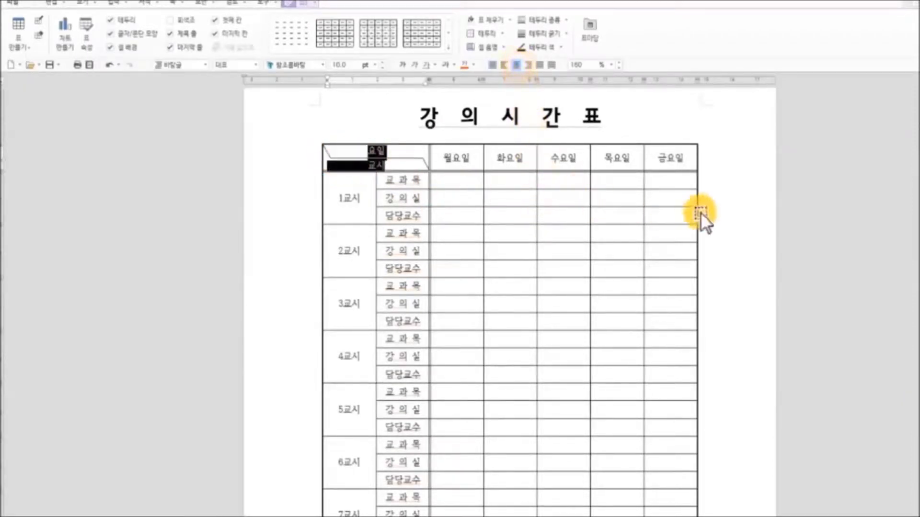
left_click(737, 204)
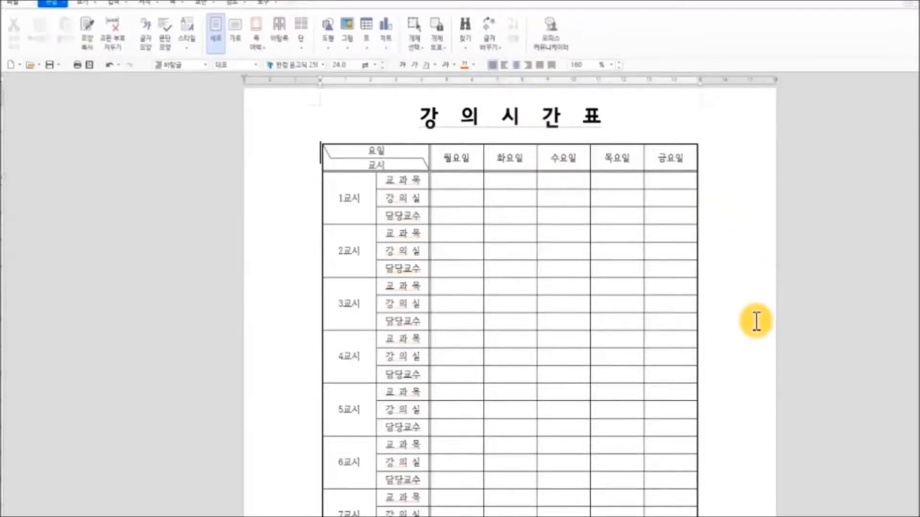
scroll(756, 321, "down", 3)
scroll(756, 321, "up", 5)
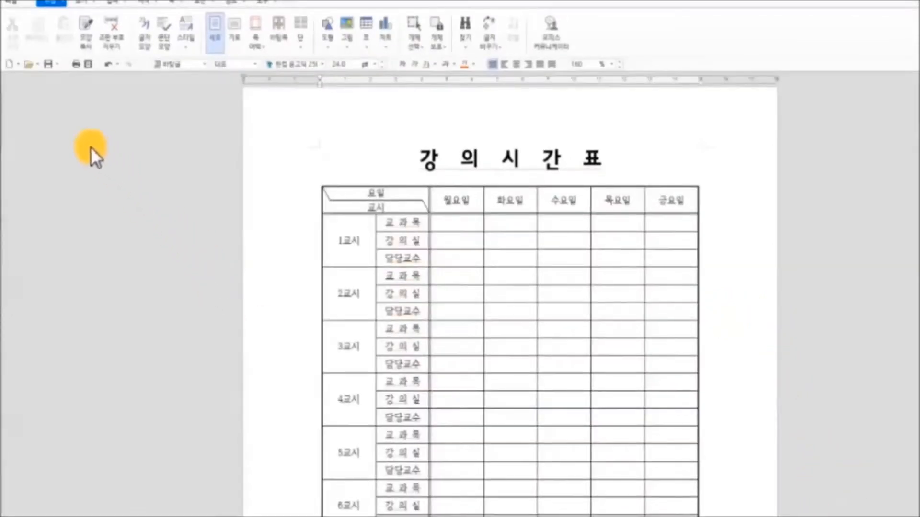
Save a copy of the timetable document as 강 의 시 간 표2.hwp in the 14.한글문서 folder
left_click(56, 67)
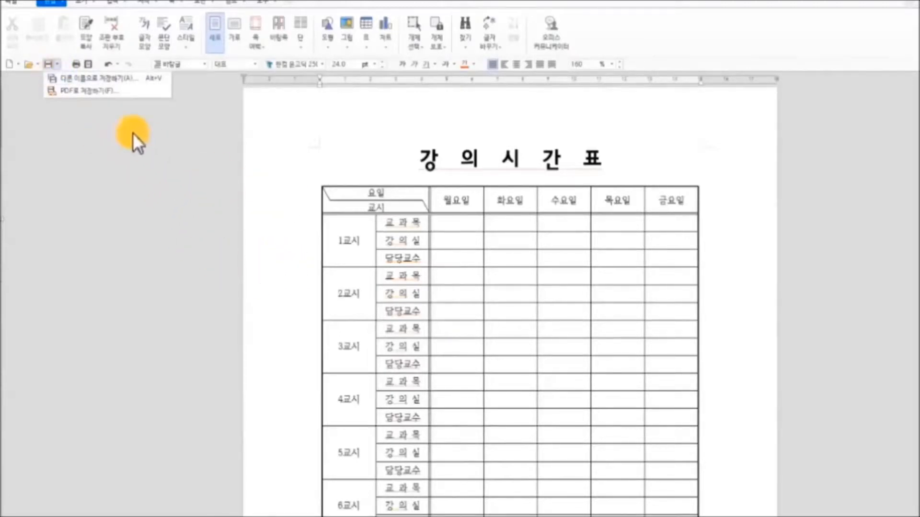
left_click(59, 62)
left_click(60, 62)
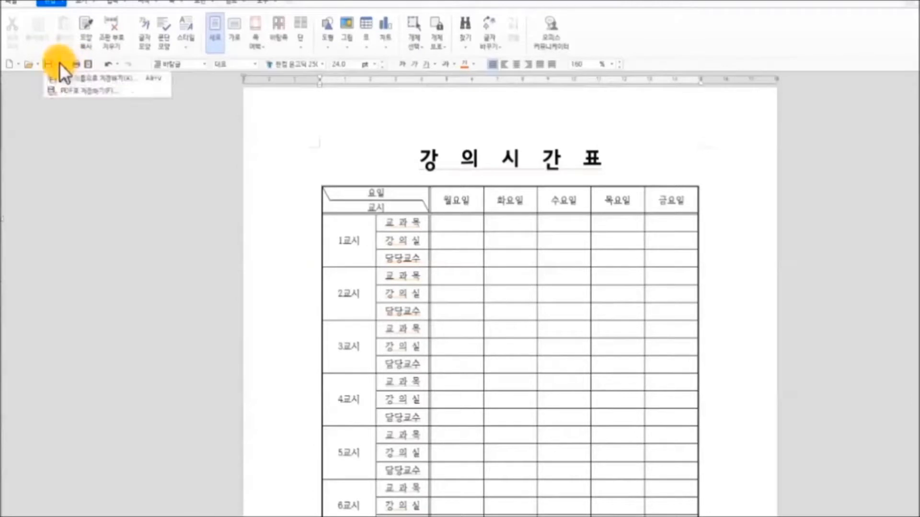
left_click(98, 82)
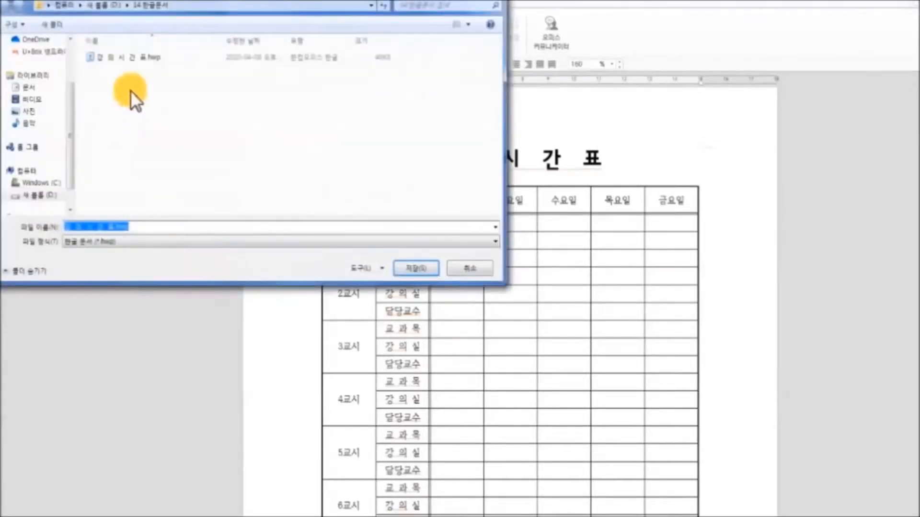
left_click(116, 227)
type("2")
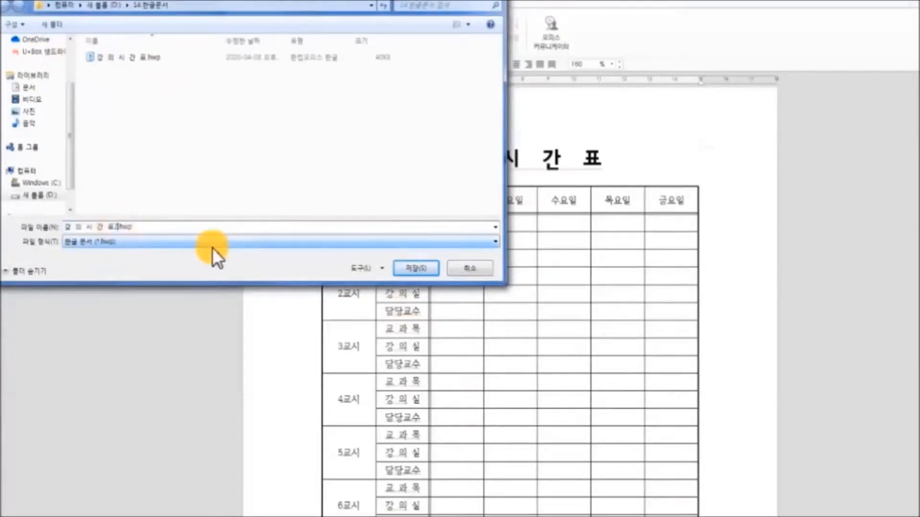
left_click(414, 268)
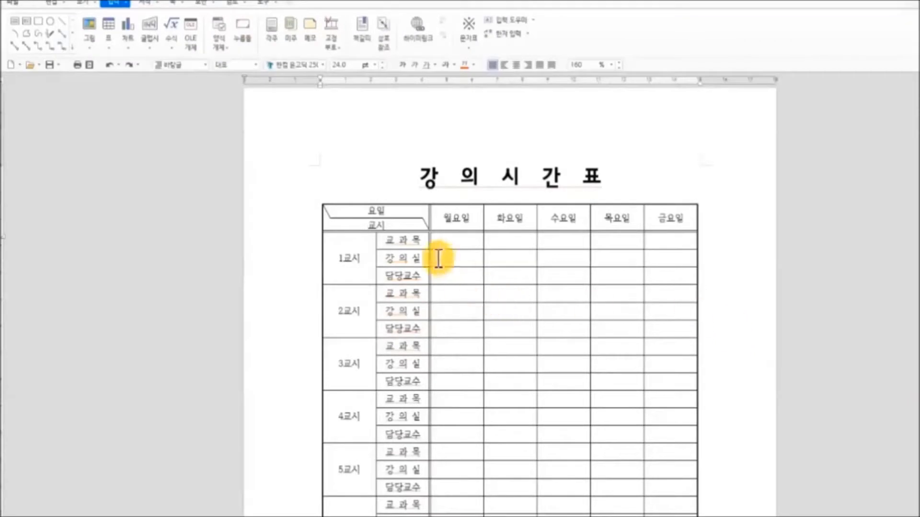
Change the font of the whole header row, including the corner cell, to HY헤드라인M
left_click_drag(374, 218, 661, 214)
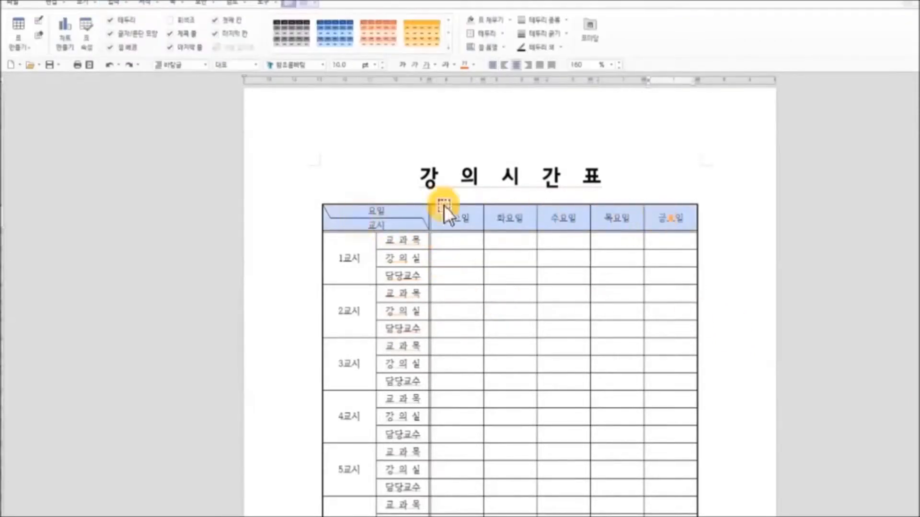
left_click(321, 66)
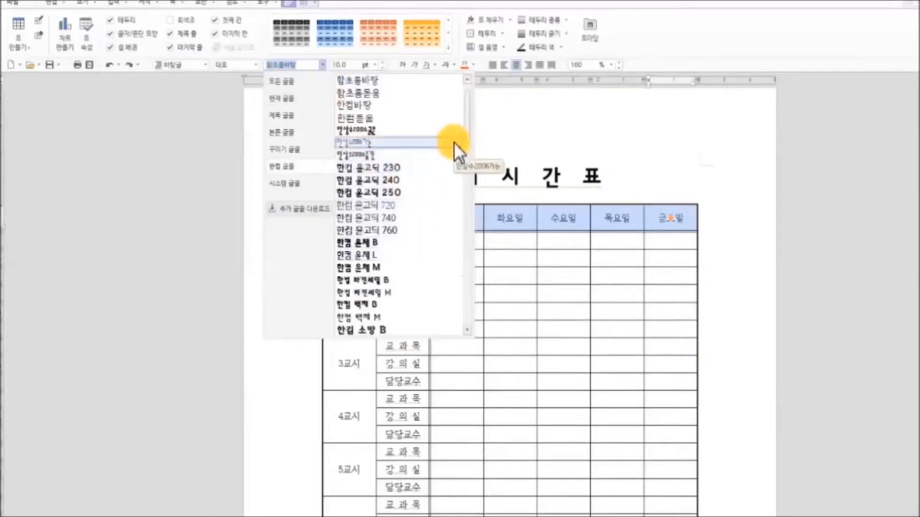
scroll(467, 131, "down", 5)
scroll(470, 182, "down", 5)
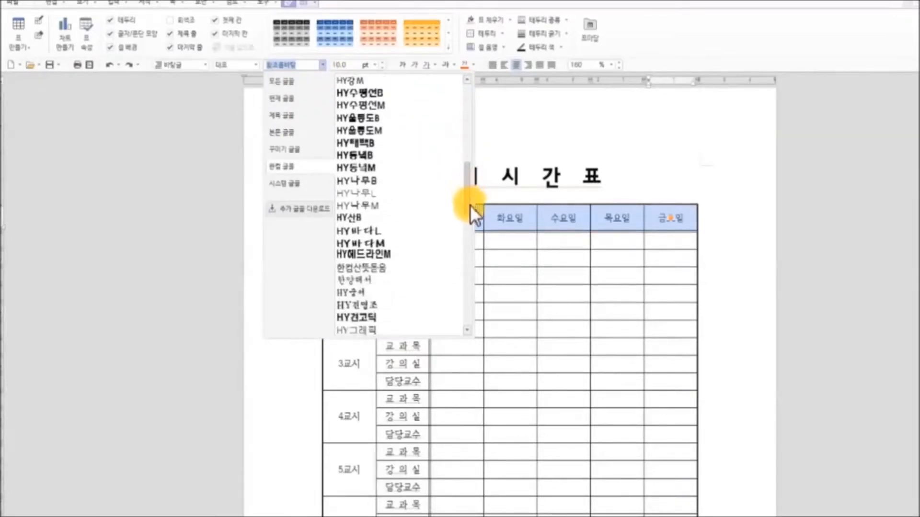
left_click(363, 251)
Change the font of the period and label columns from 1교시 through 10교시 to HY헤드라인M and deselect the cells
left_click_drag(343, 259, 411, 468)
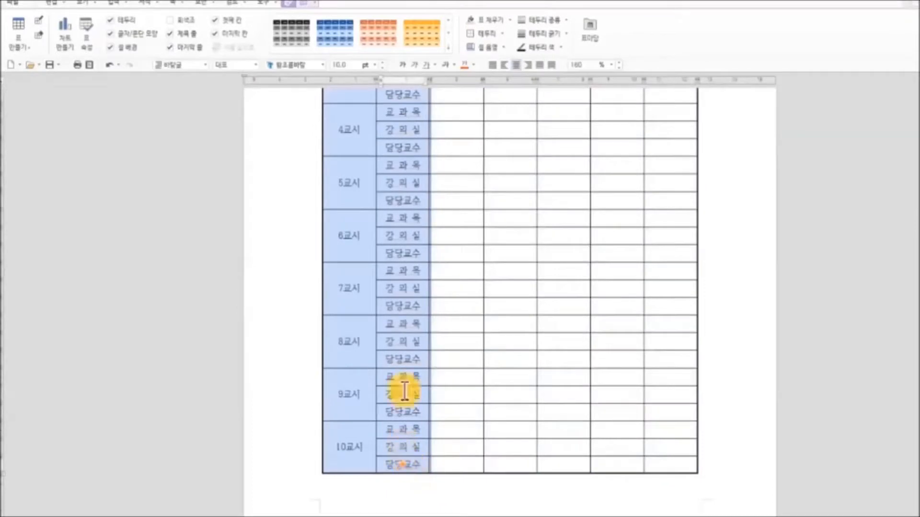
left_click(324, 65)
scroll(466, 151, "down", 1)
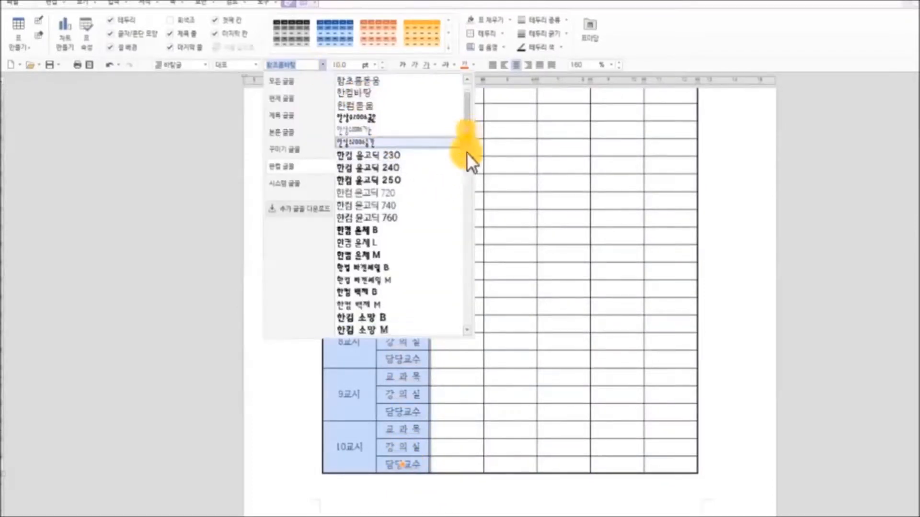
scroll(467, 208, "down", 5)
left_click(418, 235)
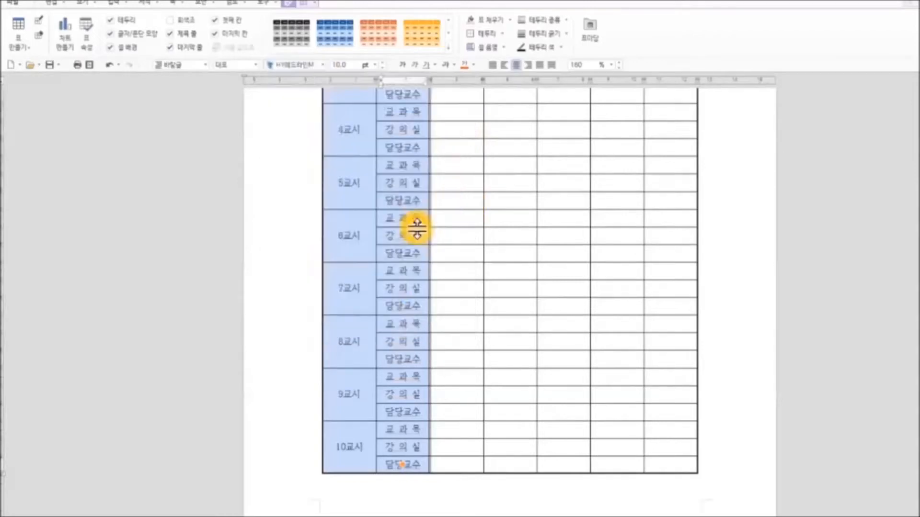
left_click(560, 309)
Set the weekday headings 월요일 through 금요일 to 12 pt and deselect them
scroll(558, 308, "up", 8)
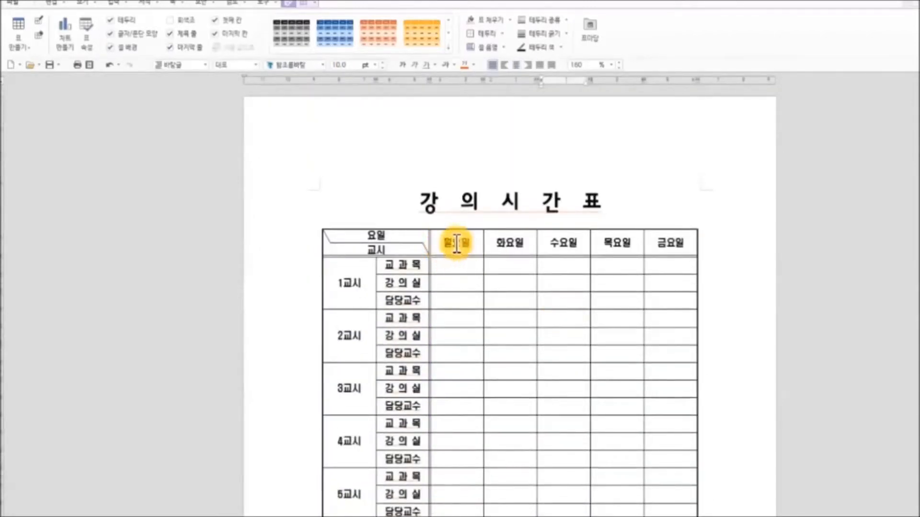
left_click_drag(455, 243, 669, 247)
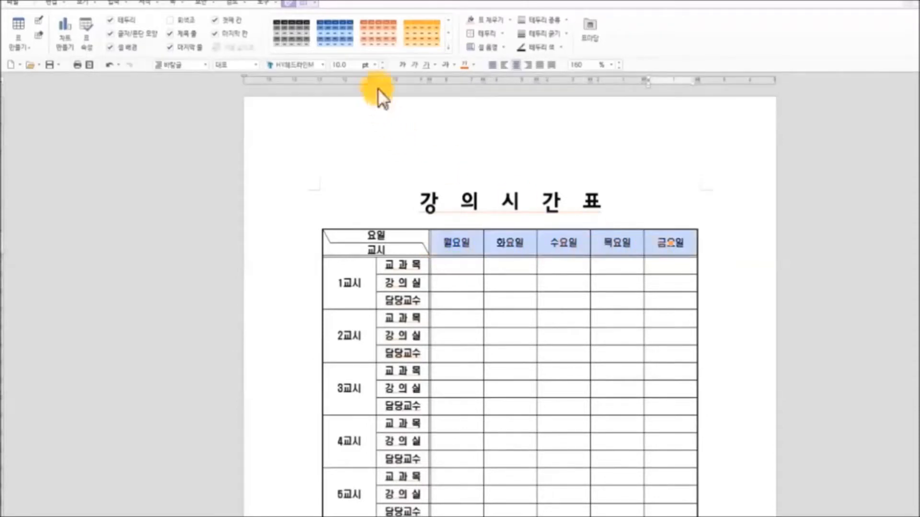
left_click(375, 67)
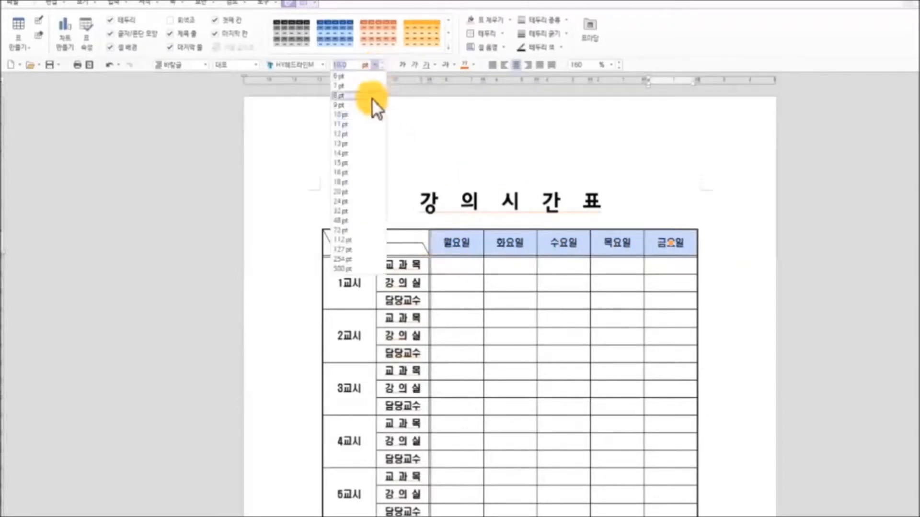
left_click(364, 134)
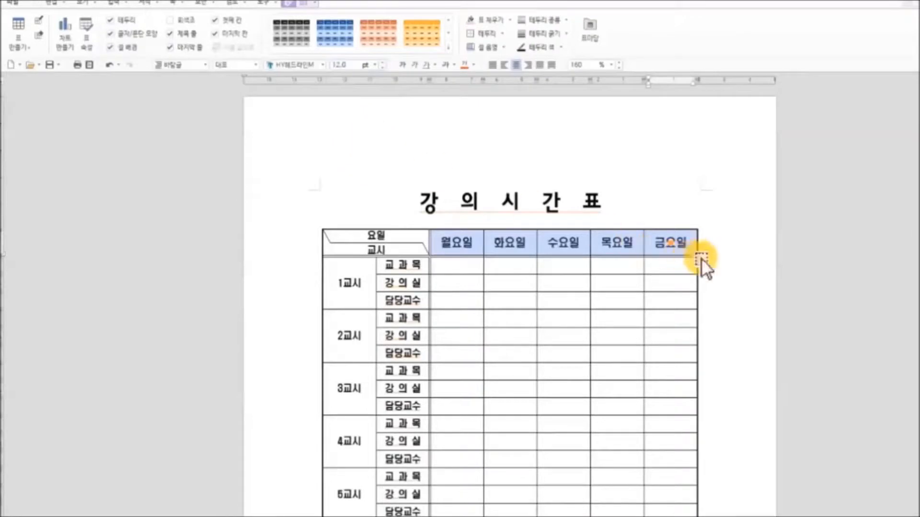
left_click(719, 271)
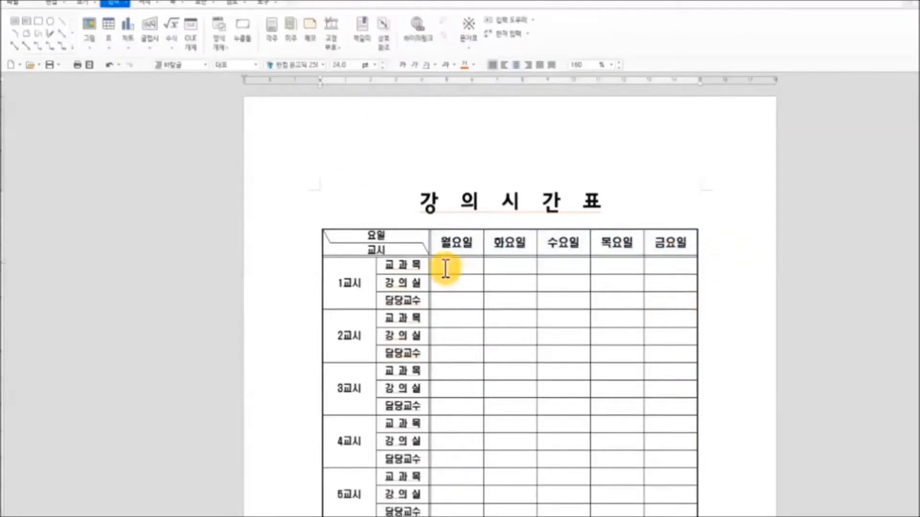
Fill the weekday heading cells 월요일 through 금요일 with a medium teal shade
left_click_drag(444, 243, 669, 250)
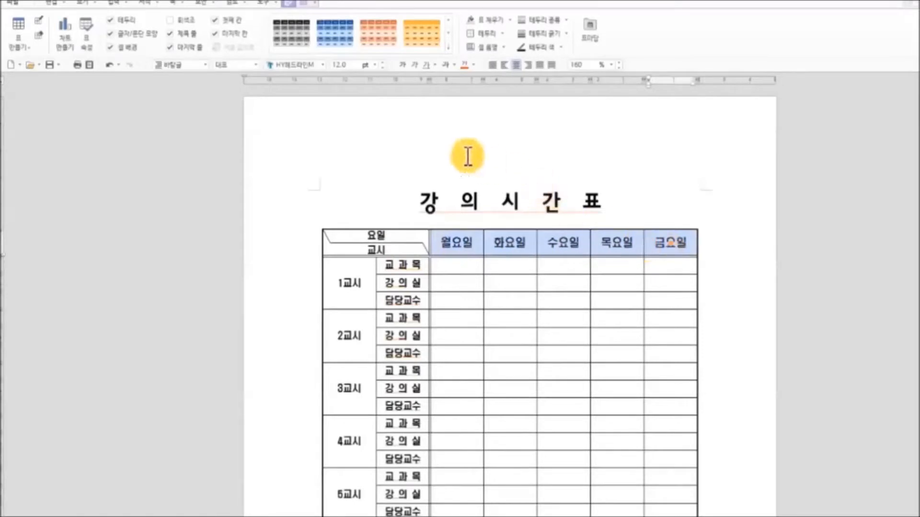
left_click(511, 20)
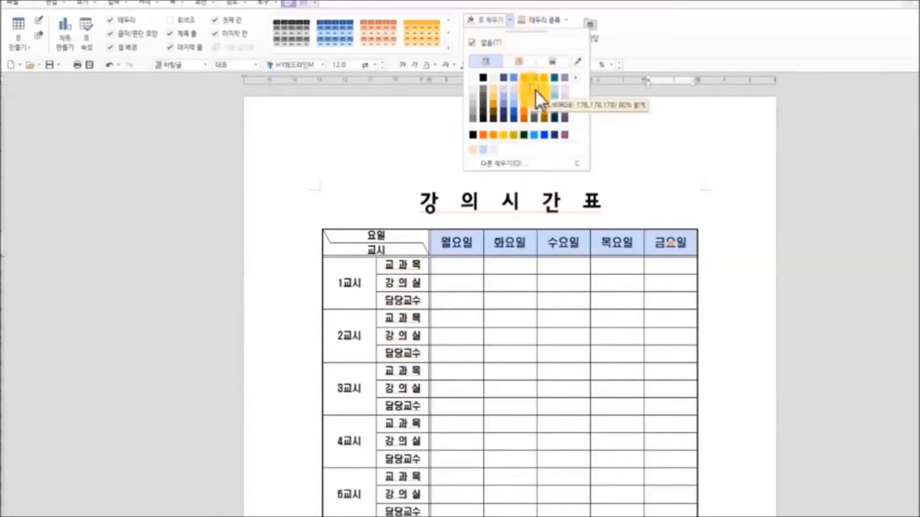
left_click(554, 99)
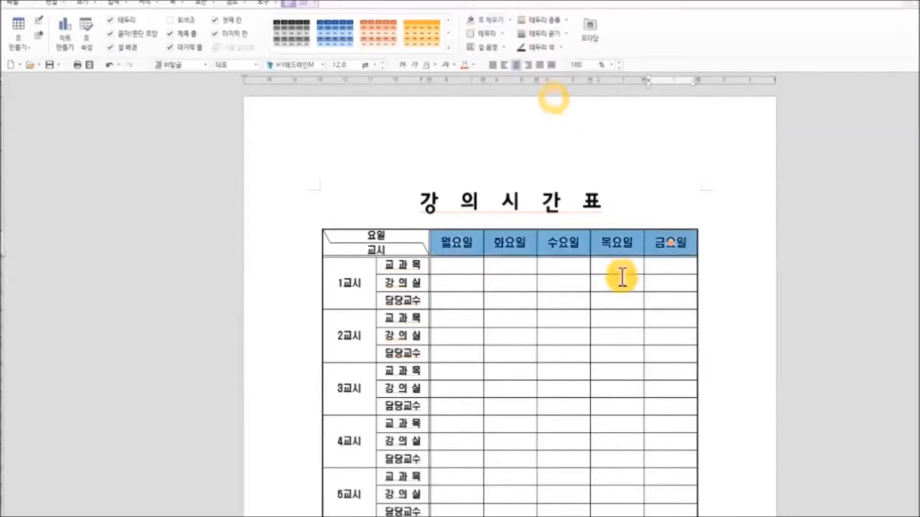
left_click(723, 299)
Fill the period and label cells of the 1교시, 3교시 and 5교시 blocks with a light teal shade
left_click_drag(346, 282, 418, 289)
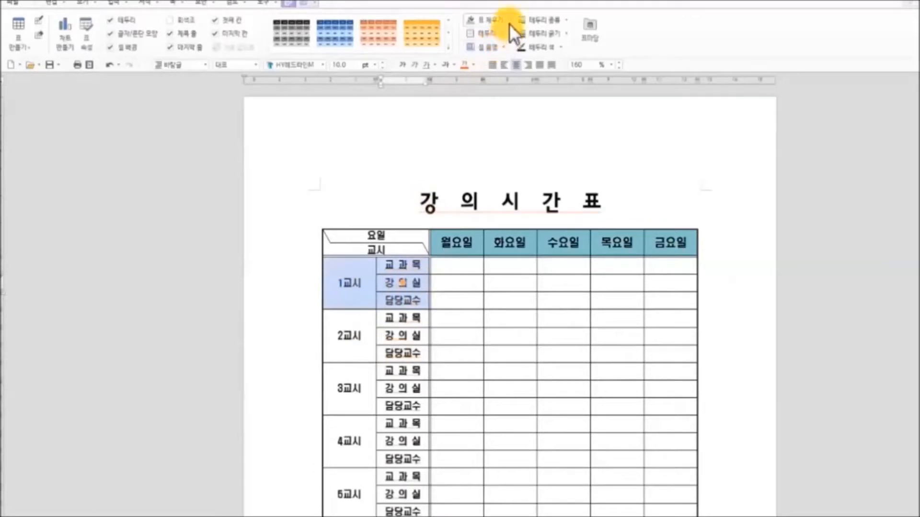
left_click(509, 24)
left_click(555, 92)
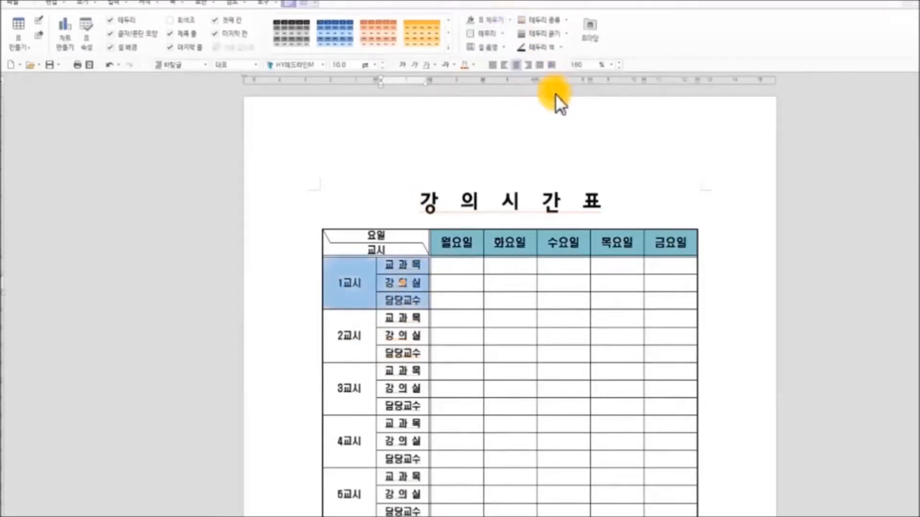
left_click_drag(356, 388, 379, 386)
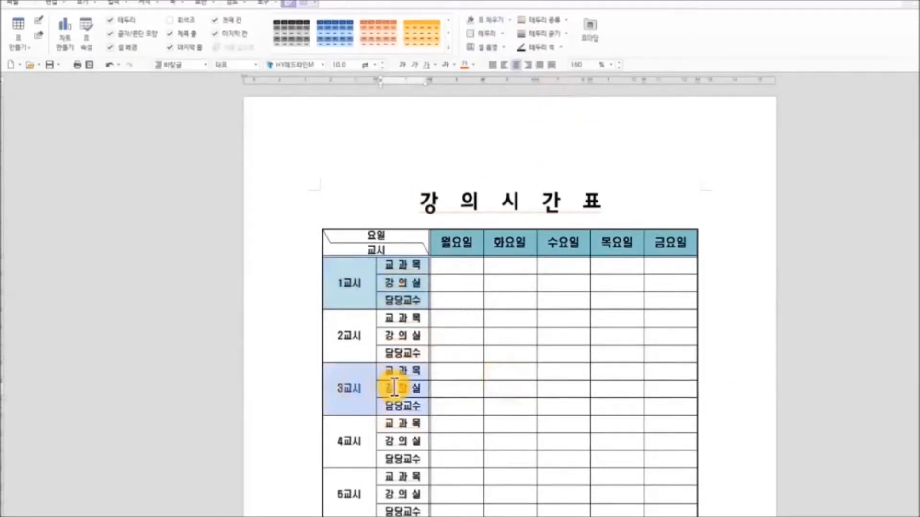
left_click(475, 23)
scroll(503, 315, "down", 3)
left_click_drag(364, 398, 424, 390)
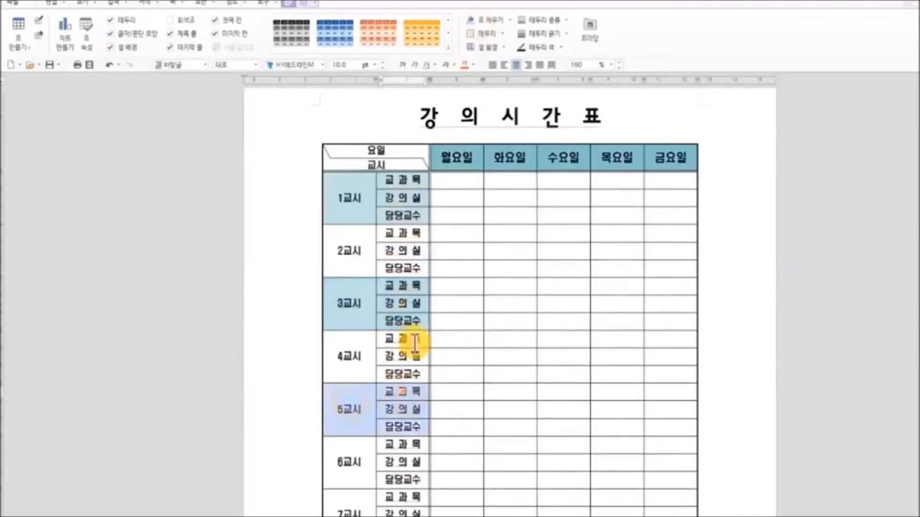
left_click(470, 18)
Apply the same light teal fill to the period and label cells of 7교시 and 9교시, and deselect the cells
scroll(535, 354, "down", 4)
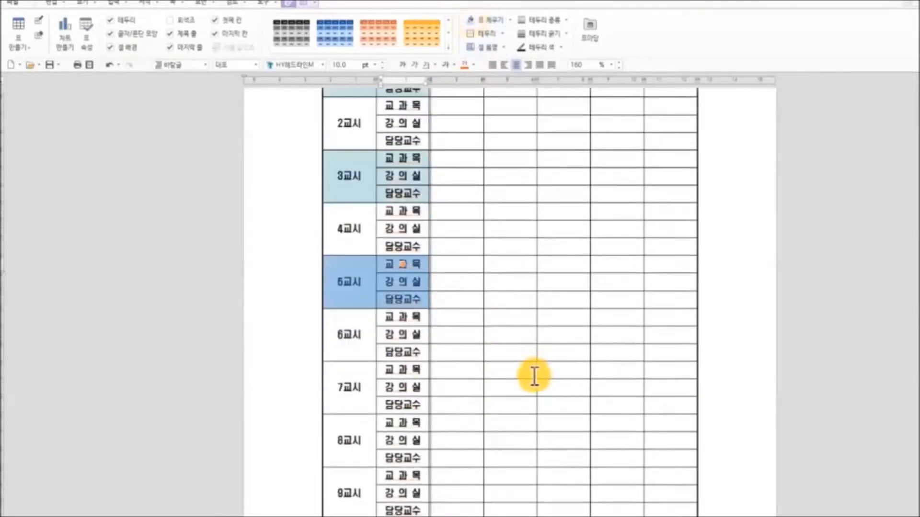
left_click_drag(357, 386, 415, 387)
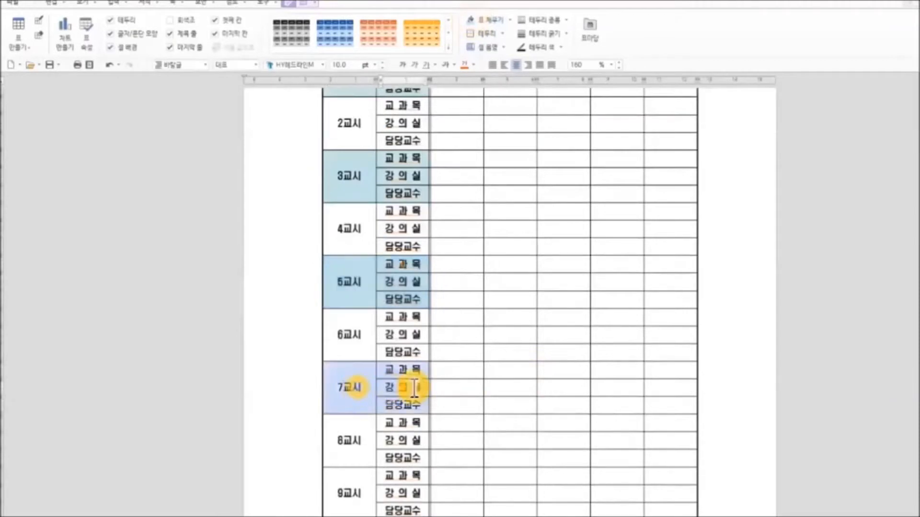
left_click(490, 23)
scroll(519, 297, "down", 1)
scroll(518, 297, "down", 2)
left_click_drag(352, 369, 416, 372)
left_click(486, 22)
left_click(618, 260)
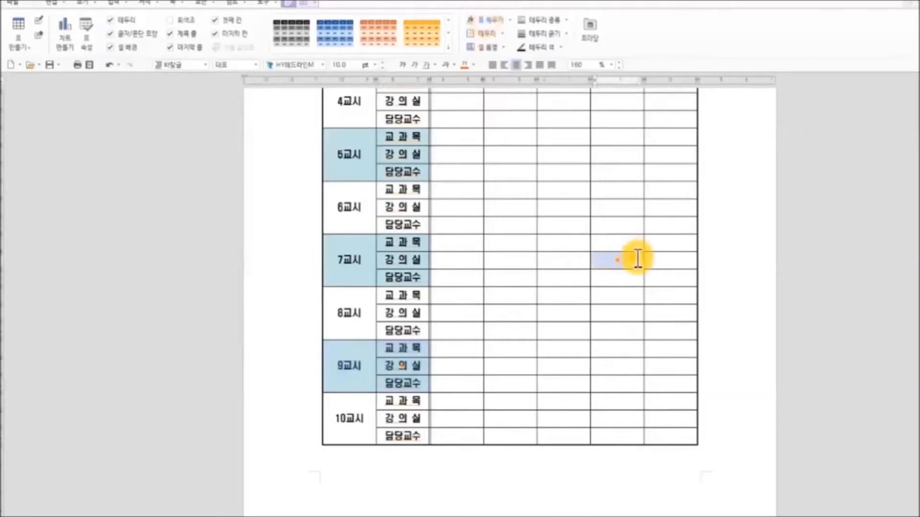
left_click(737, 314)
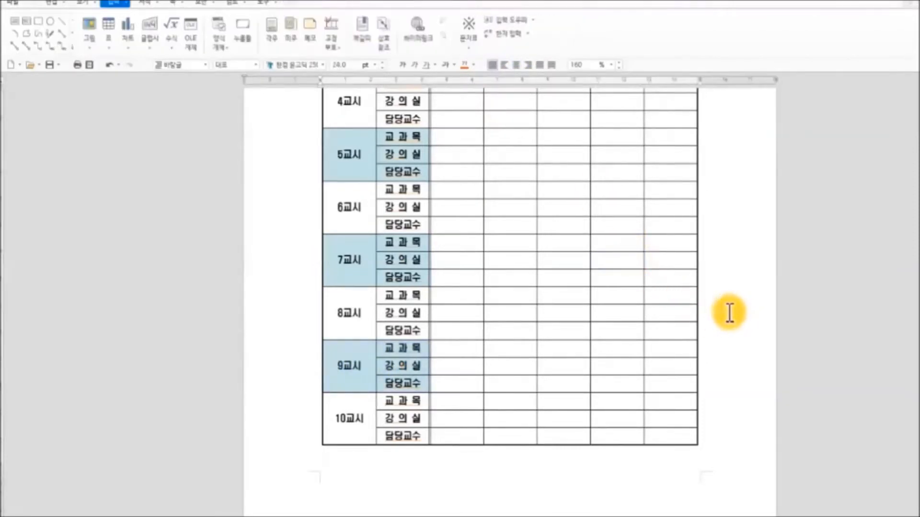
Undo all the teal fills on the period blocks and the weekday headings
scroll(728, 312, "up", 8)
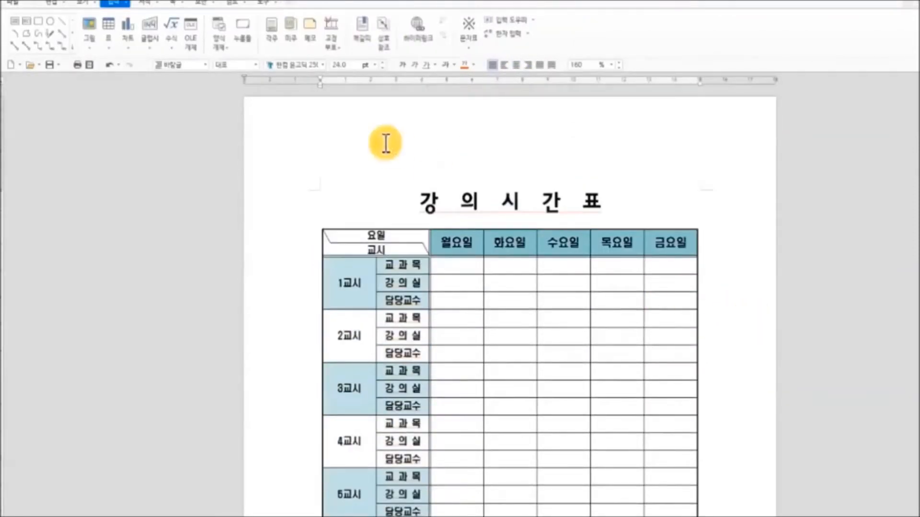
left_click(113, 65)
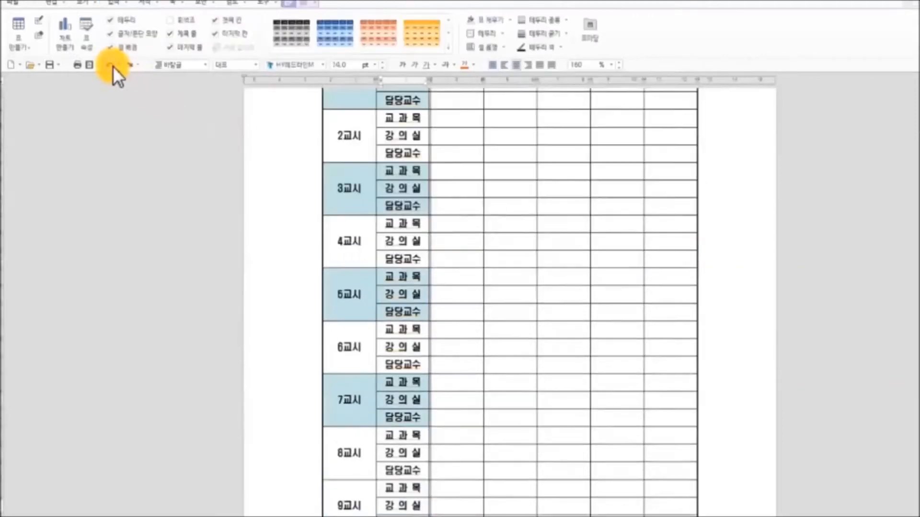
left_click(113, 66)
left_click(113, 65)
left_click(113, 65)
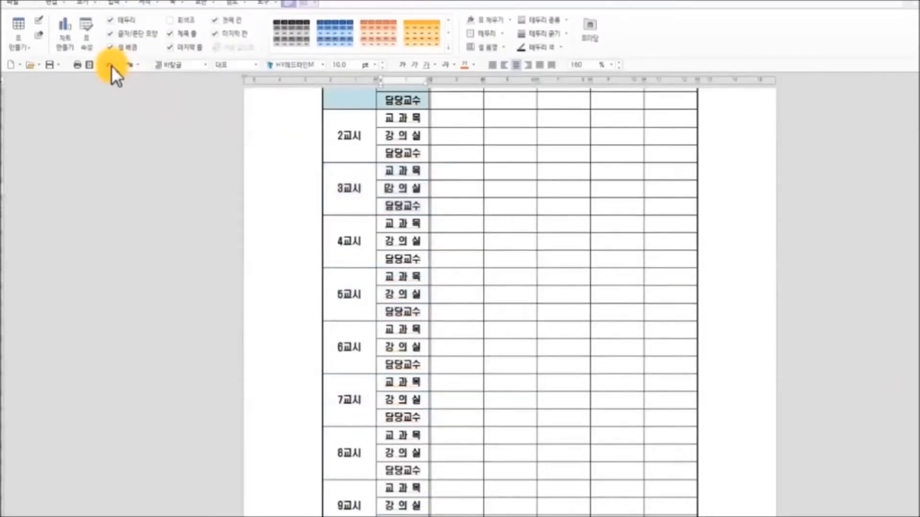
left_click(111, 65)
left_click(112, 67)
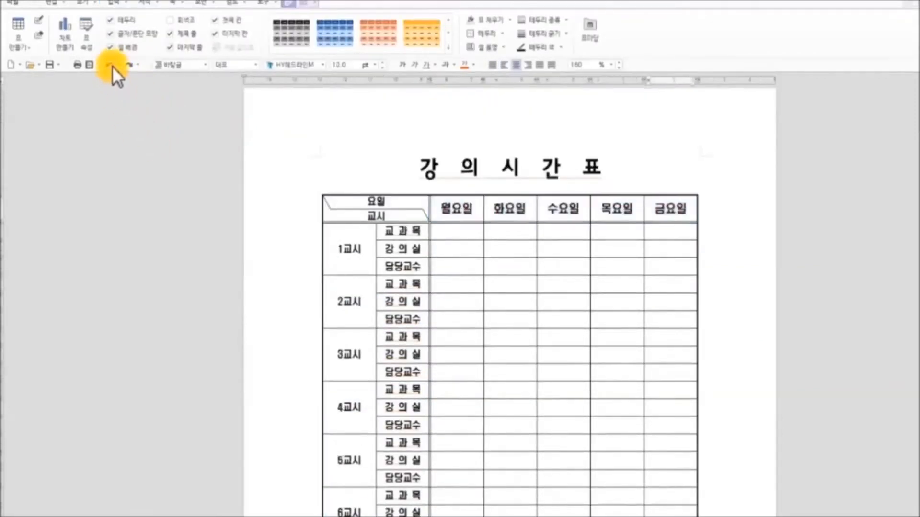
Apply the light blue banded table style from the third row of the 밝게 group to the whole timetable, and deselect the cells
left_click_drag(346, 208, 665, 483)
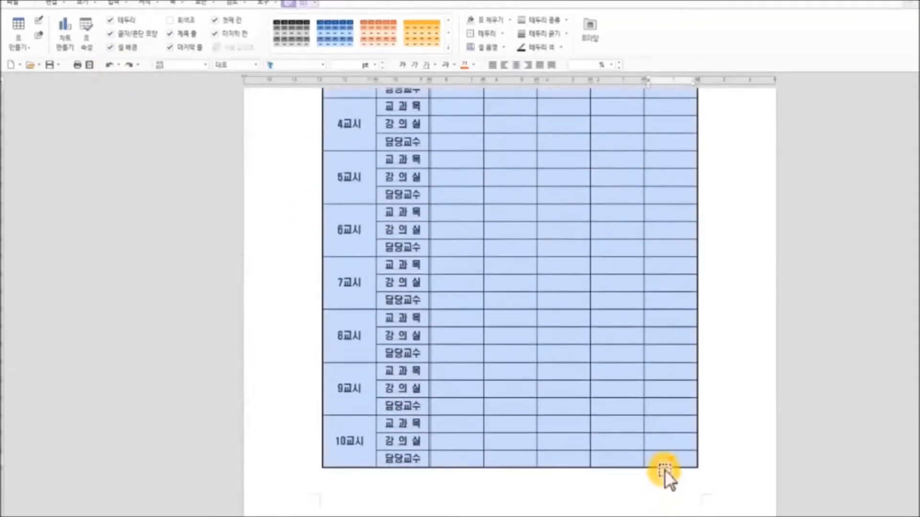
scroll(718, 407, "up", 10)
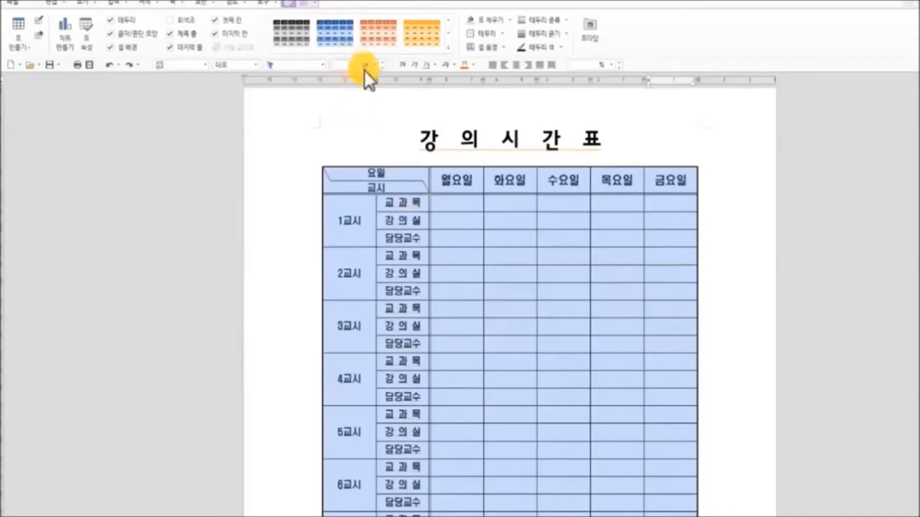
left_click(448, 33)
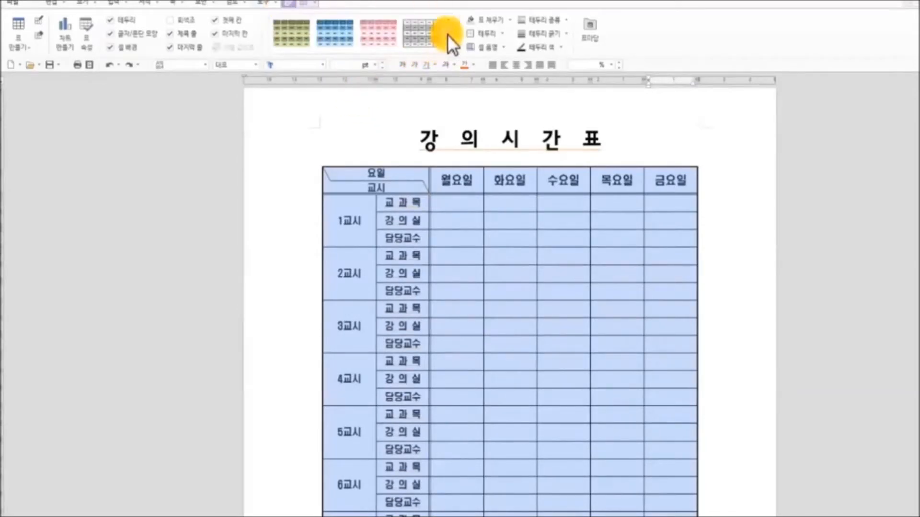
left_click(447, 33)
left_click(448, 33)
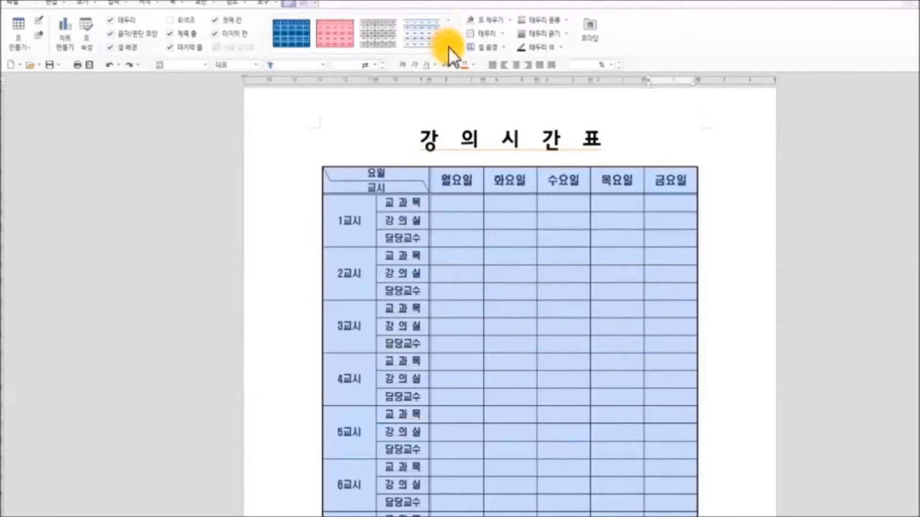
left_click(447, 47)
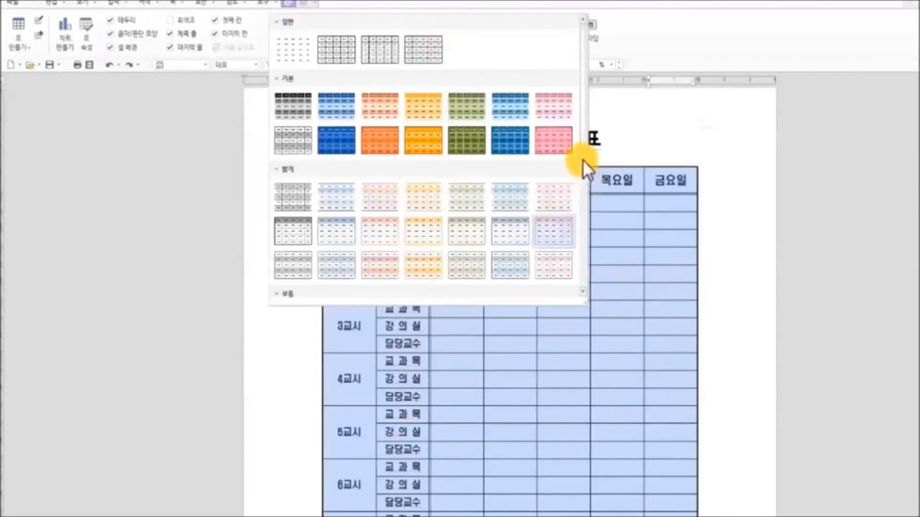
scroll(585, 169, "down", 5)
scroll(586, 262, "down", 2)
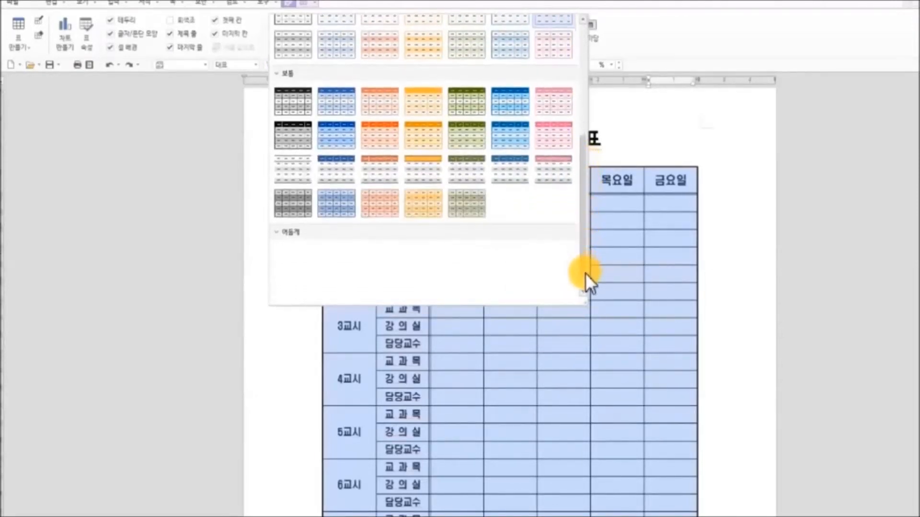
scroll(585, 273, "down", 1)
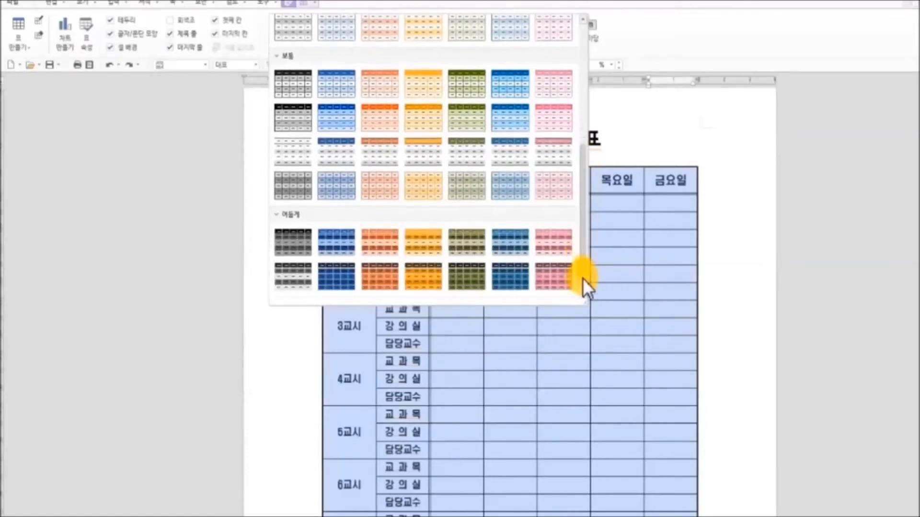
scroll(582, 258, "up", 3)
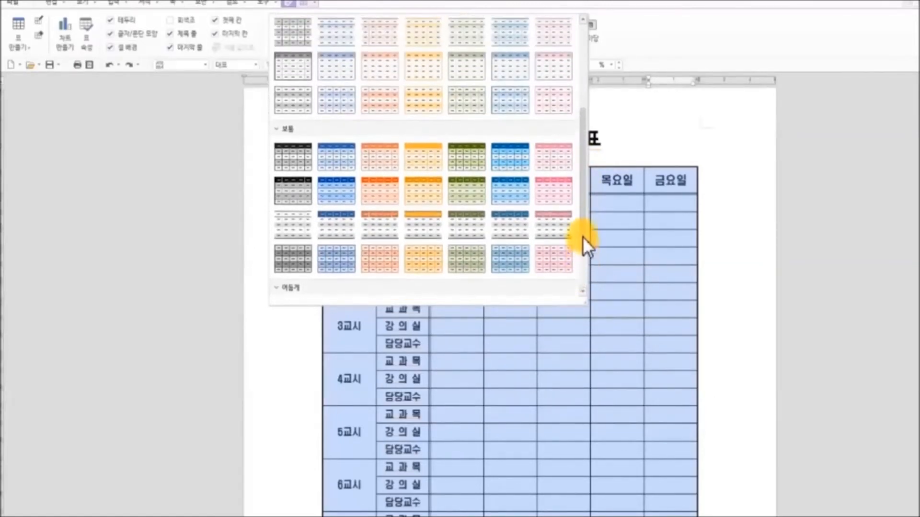
scroll(582, 236, "up", 4)
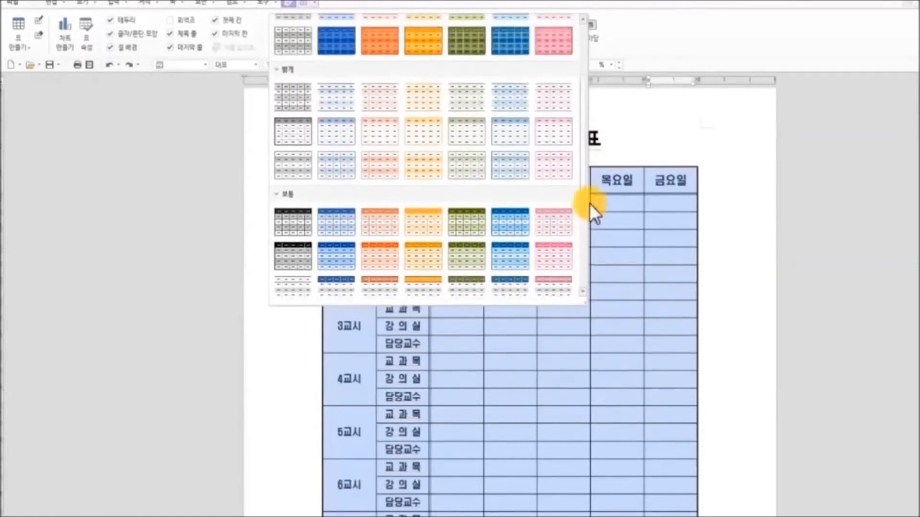
left_click(511, 165)
scroll(513, 185, "down", 5)
left_click(750, 298)
Restyle the whole timetable with the light orange banded table style from the third row of the 밝게 group, and deselect the cells
scroll(757, 303, "up", 5)
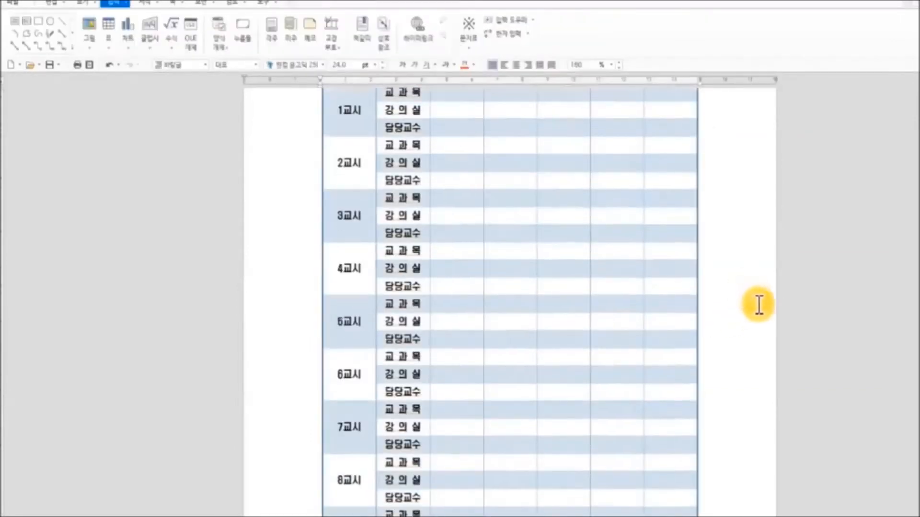
scroll(776, 309, "down", 4)
scroll(777, 310, "up", 6)
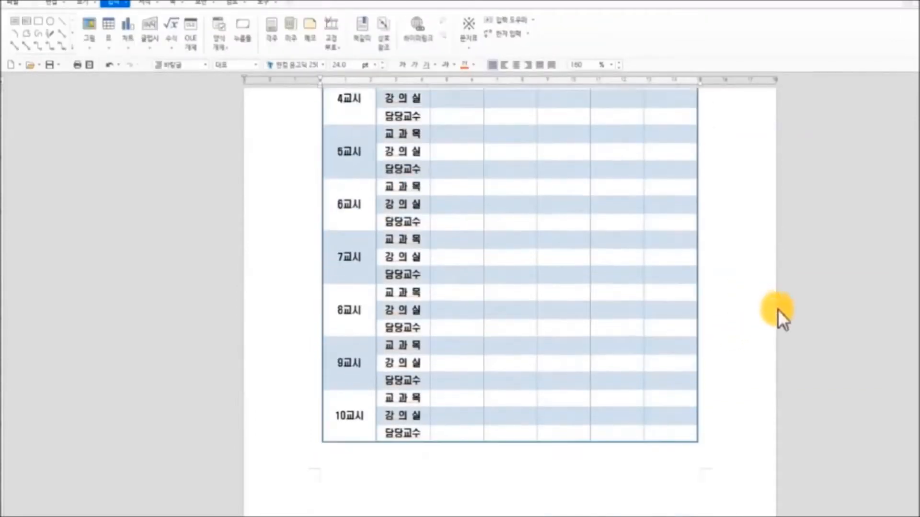
scroll(760, 310, "down", 3)
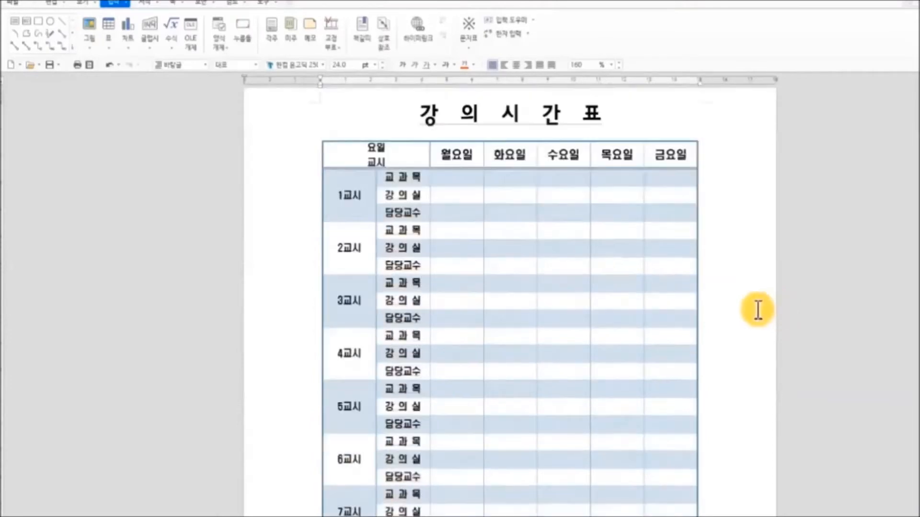
left_click_drag(353, 155, 649, 515)
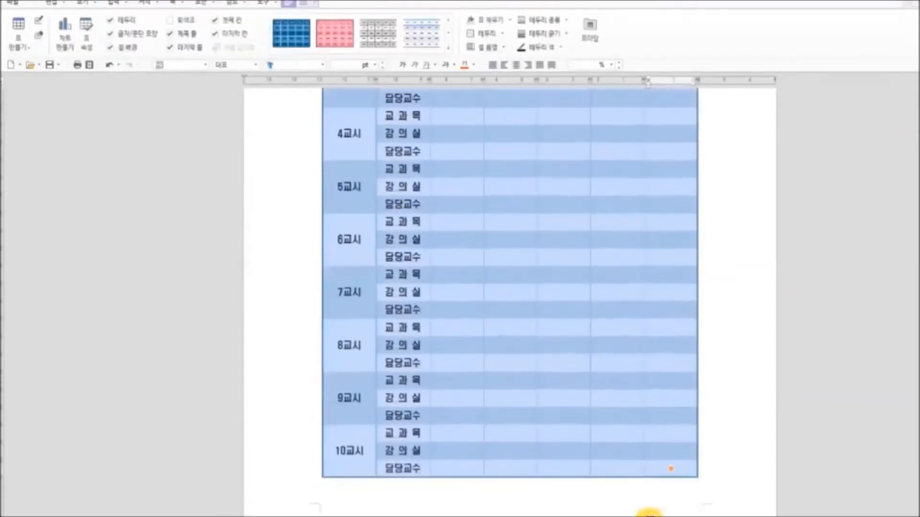
left_click(448, 35)
left_click(450, 47)
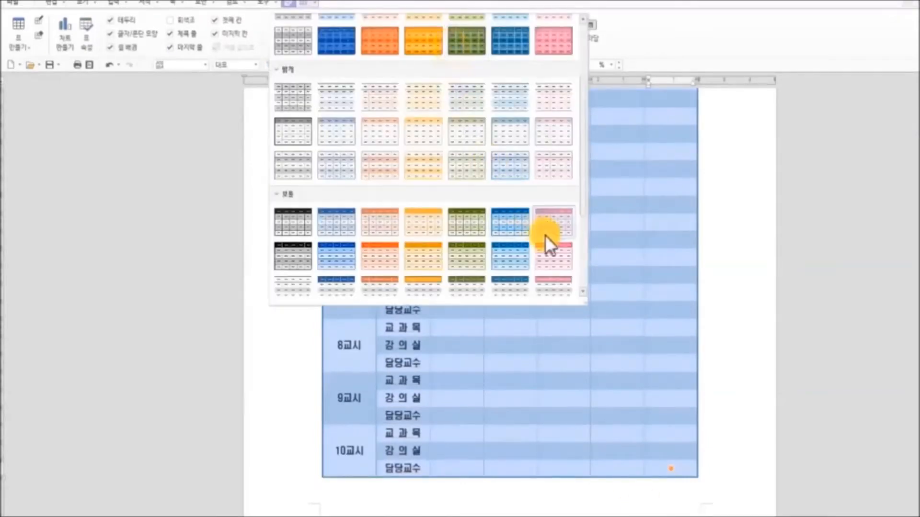
left_click(424, 169)
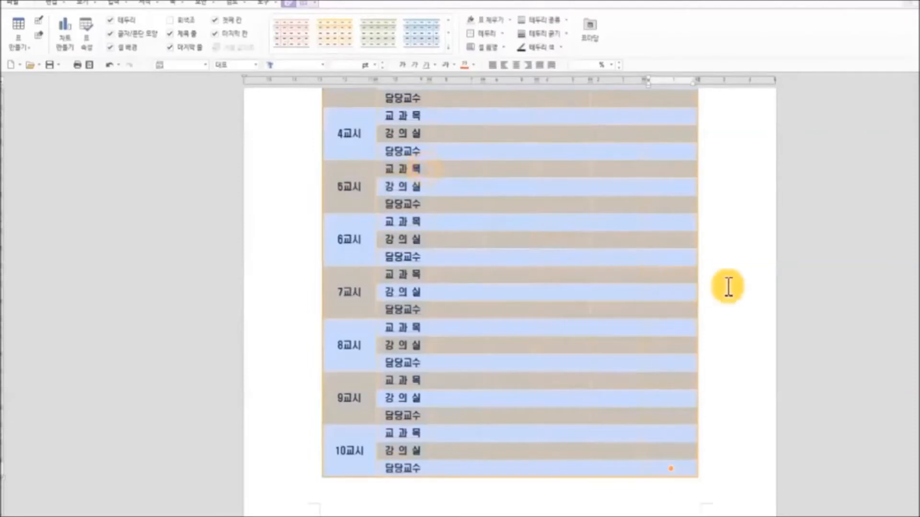
left_click(728, 288)
Look over the restyled timetable from the 강의시간표 title down through the period blocks
scroll(770, 300, "up", 3)
scroll(770, 300, "up", 3)
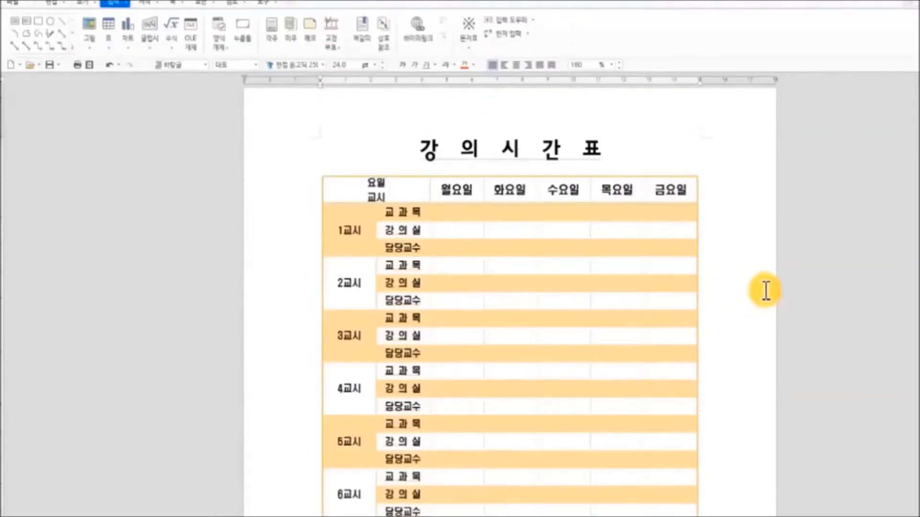
scroll(766, 291, "down", 5)
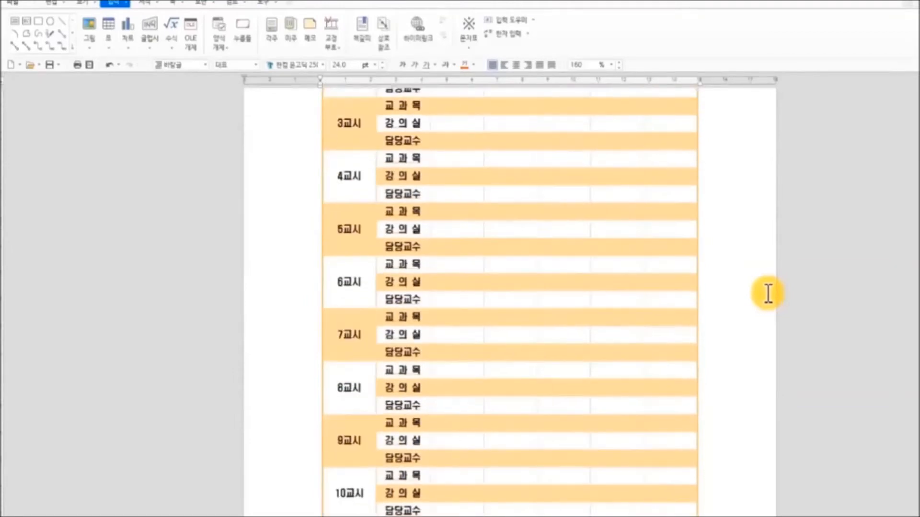
scroll(766, 293, "down", 3)
scroll(768, 294, "up", 5)
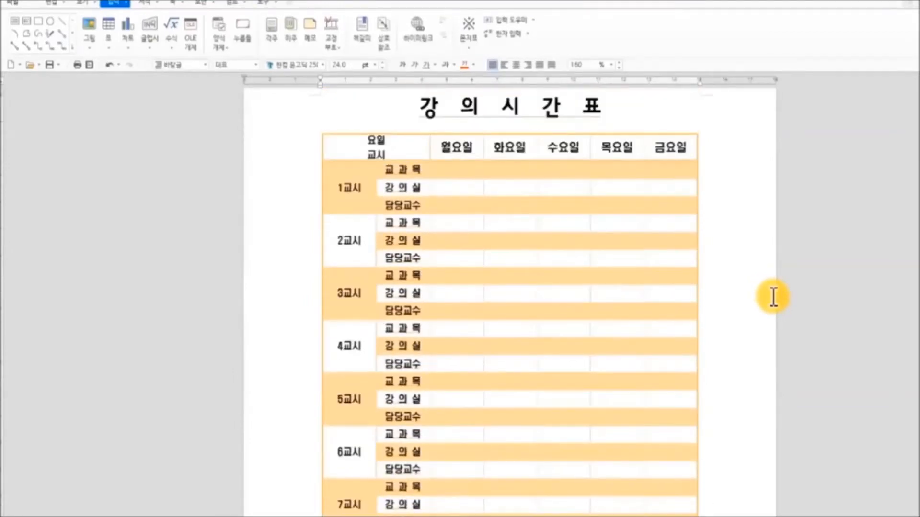
scroll(773, 297, "down", 3)
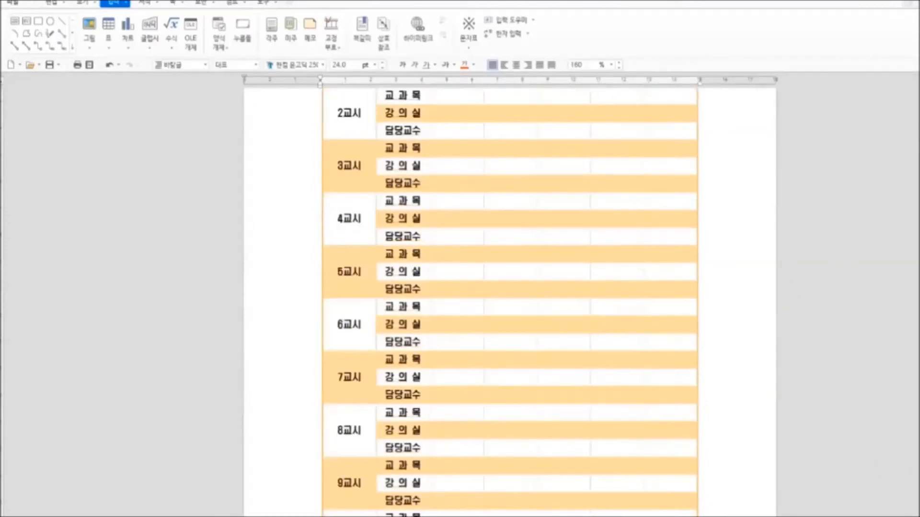
scroll(691, 436, "up", 3)
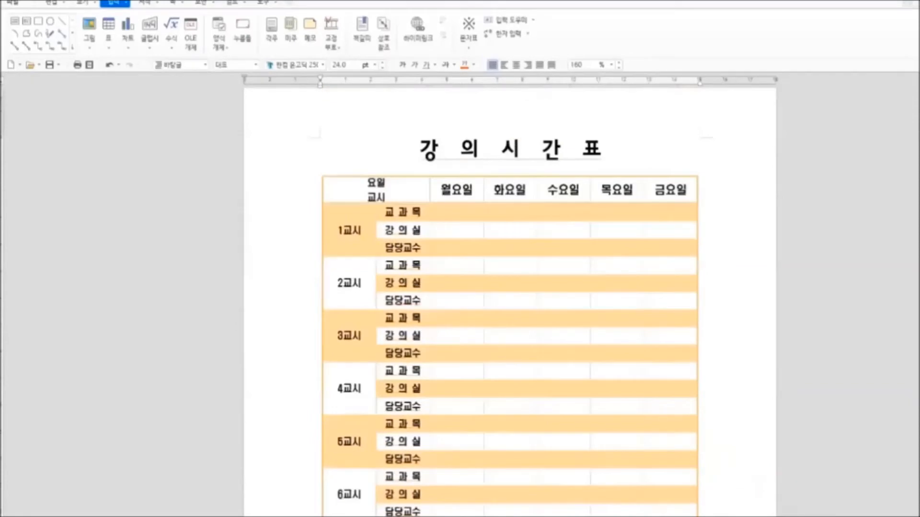